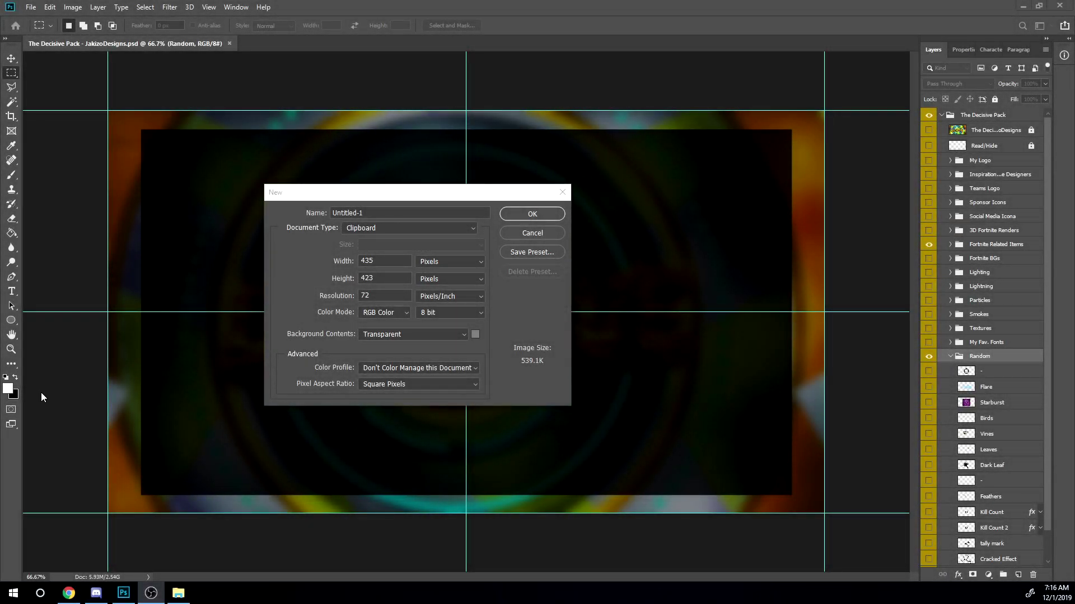
Create a new document 1280 pixels wide and 720 pixels high.
left_click(399, 269)
left_click(382, 259)
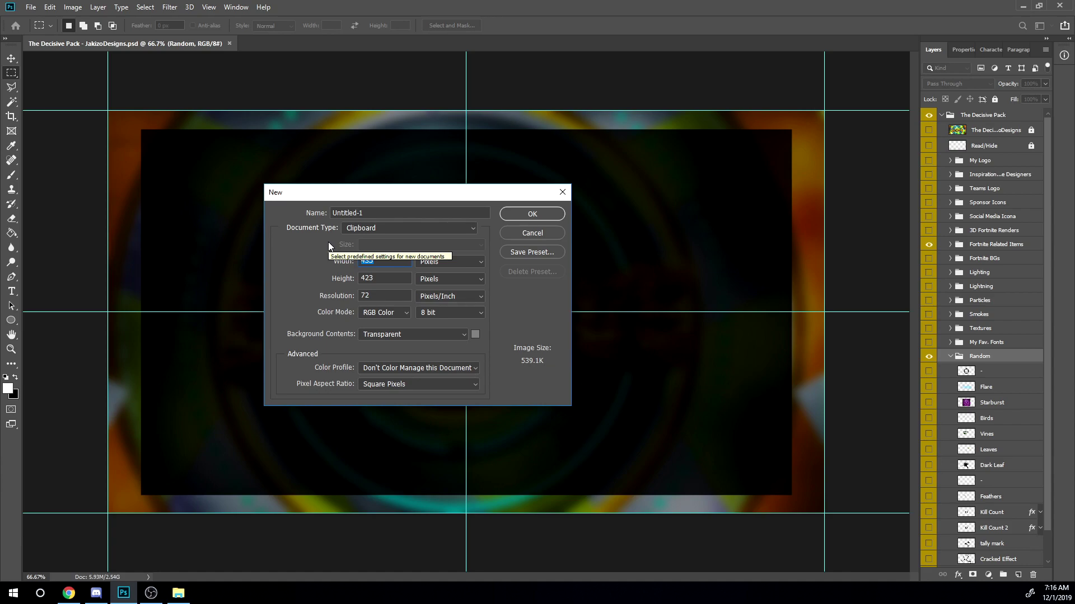
type("1280")
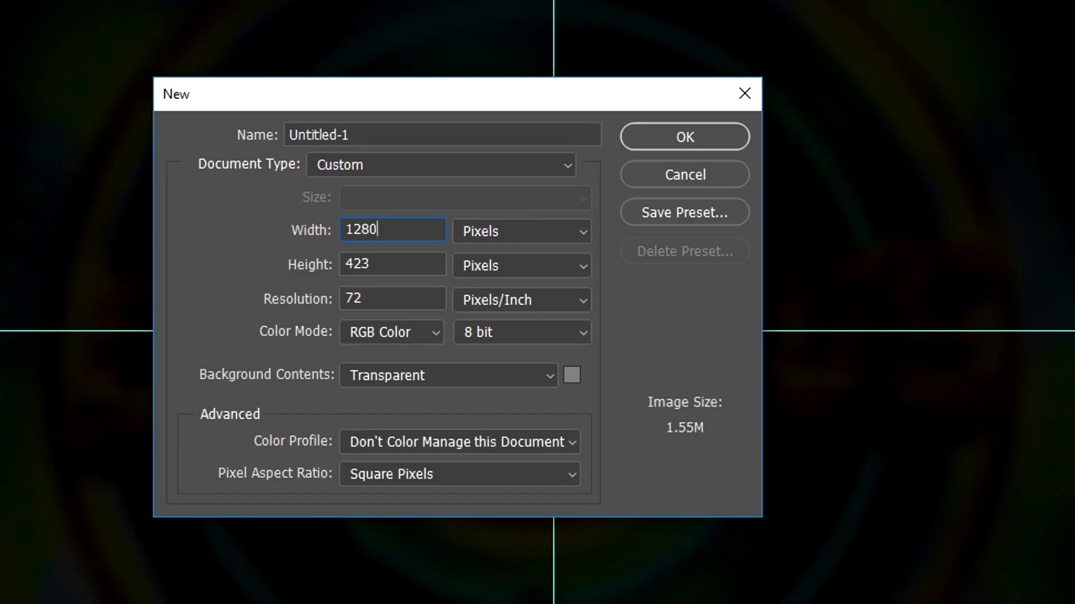
key("Tab")
key("Tab")
type("720")
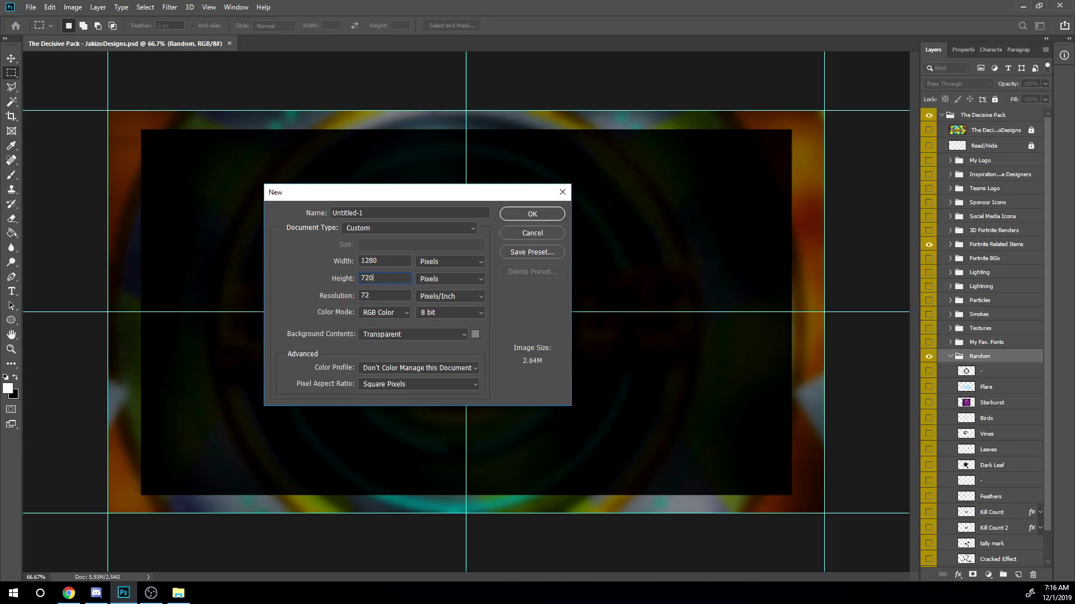
key("Return")
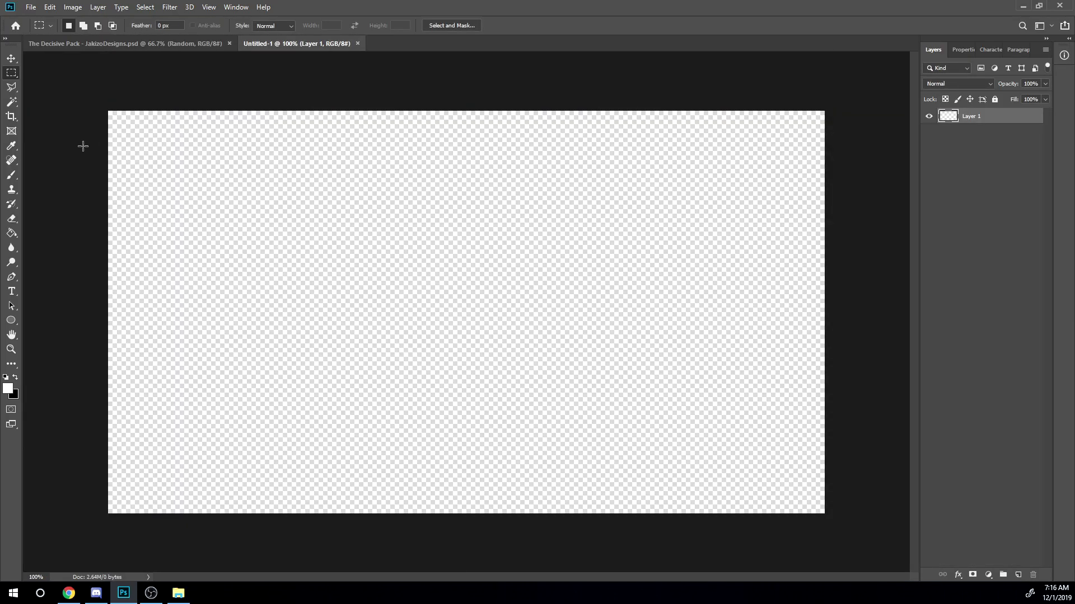
Preview backgrounds in The Decisive Pack's Fortnite BGs group and copy the grassy landscape with the rock cliff into Untitled-1.
left_click(80, 45)
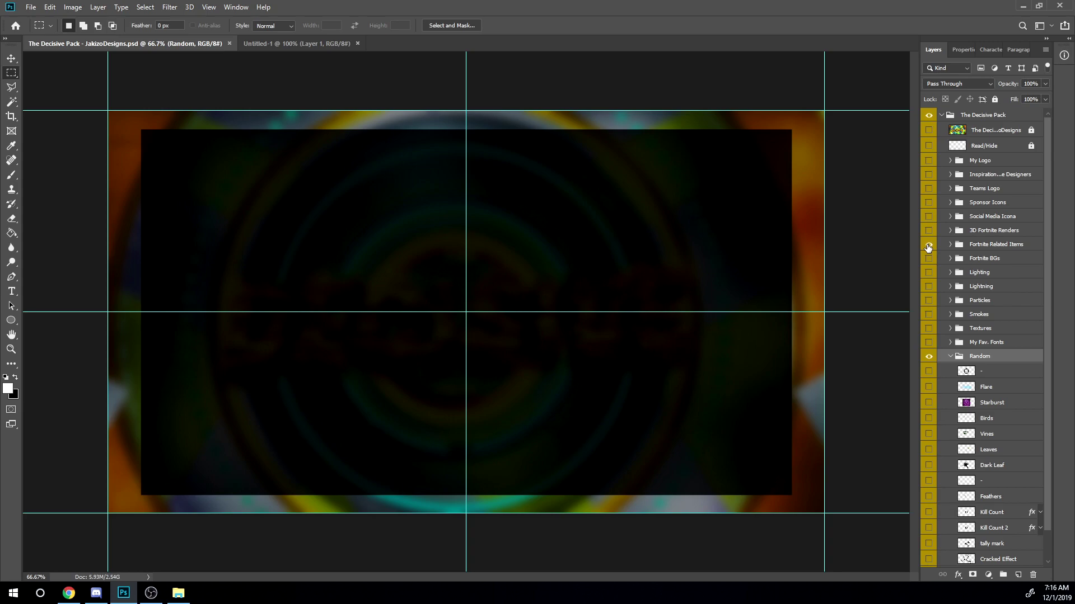
left_click(950, 258)
left_click(929, 351)
left_click(929, 352)
left_click(929, 383)
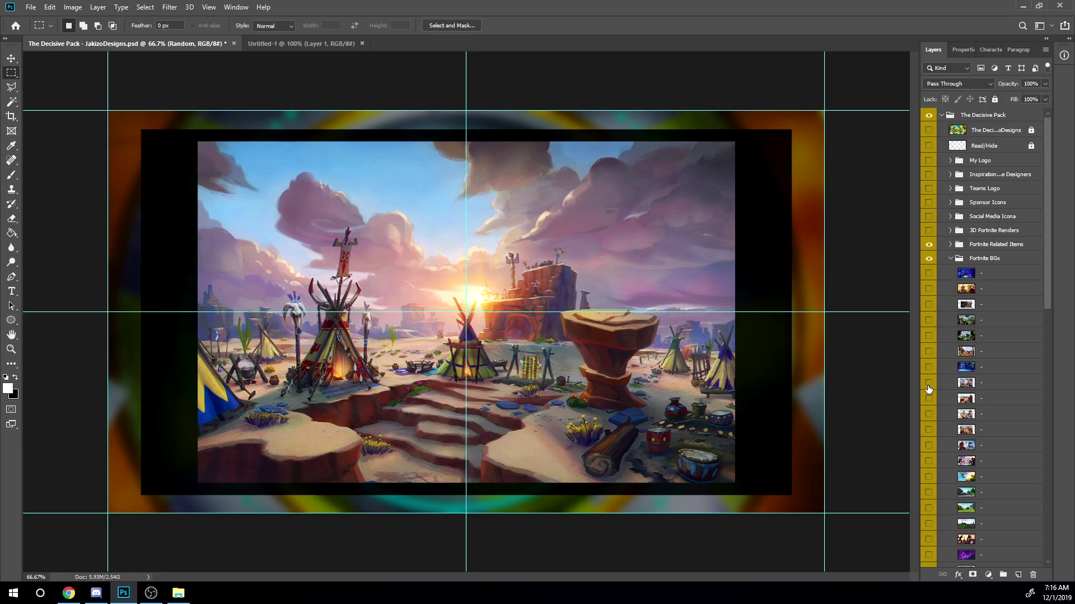
left_click(929, 382)
left_click(929, 446)
left_click(929, 445)
left_click(928, 508)
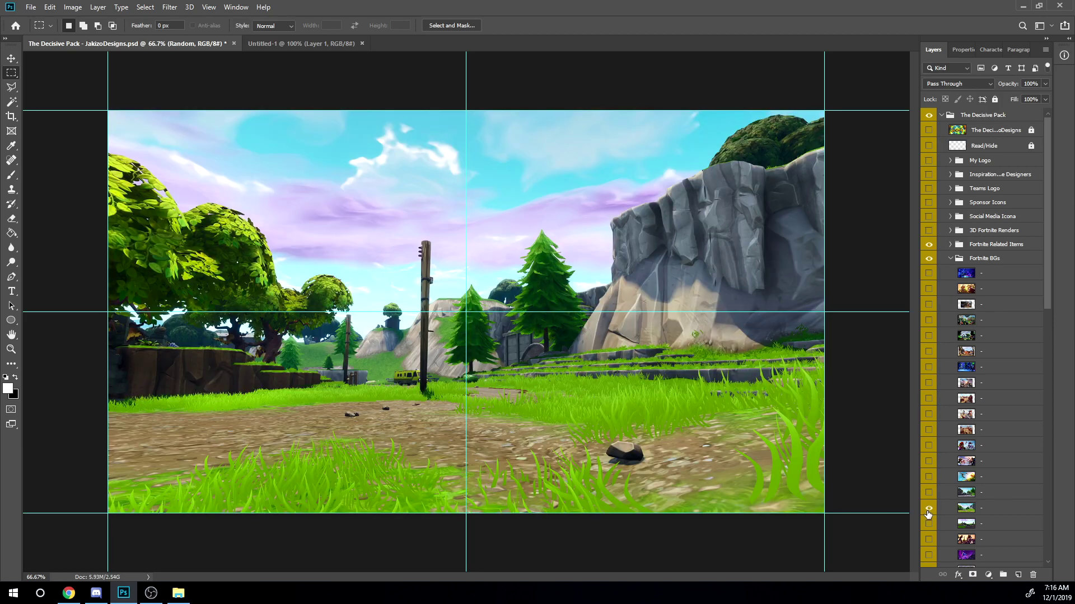
left_click_drag(965, 508, 424, 334)
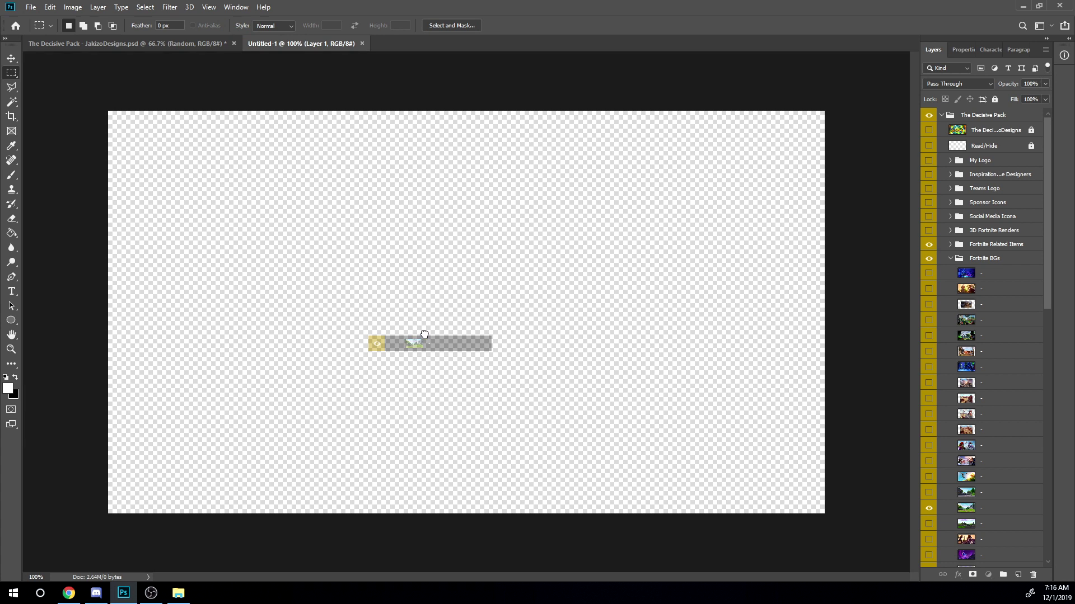
Enlarge and reposition the landscape background so it fills the whole canvas.
key("ctrl+t")
left_click_drag(519, 291, 670, 254)
key("Return")
scroll(450, 234, "up", 4)
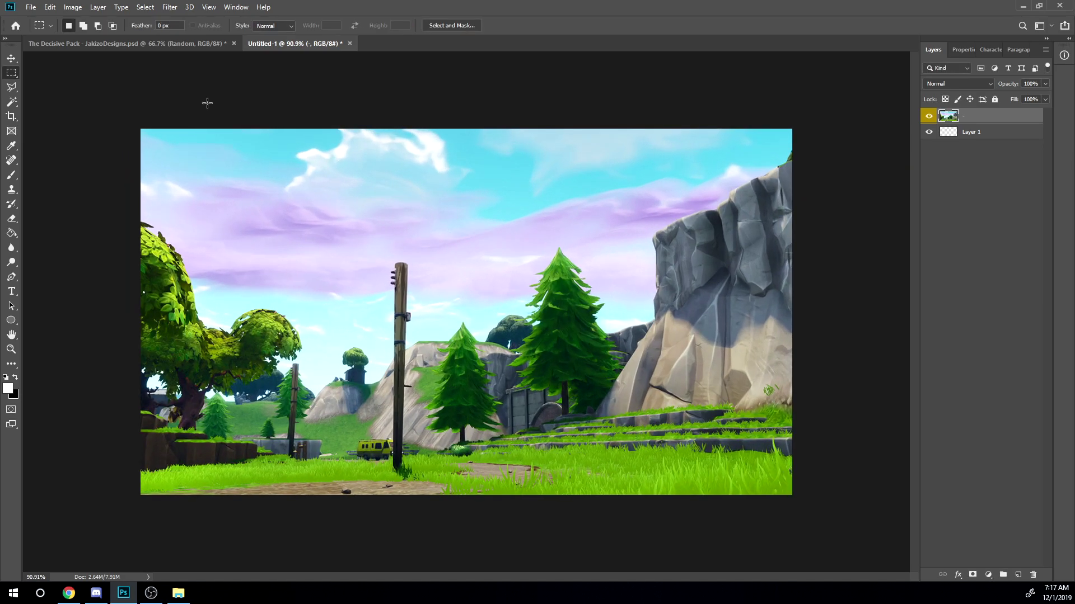
Hide the landscape in The Decisive Pack, expand 3D Fortnite Renders, and copy the braided, gun-holding character render into Untitled-1.
left_click(73, 46)
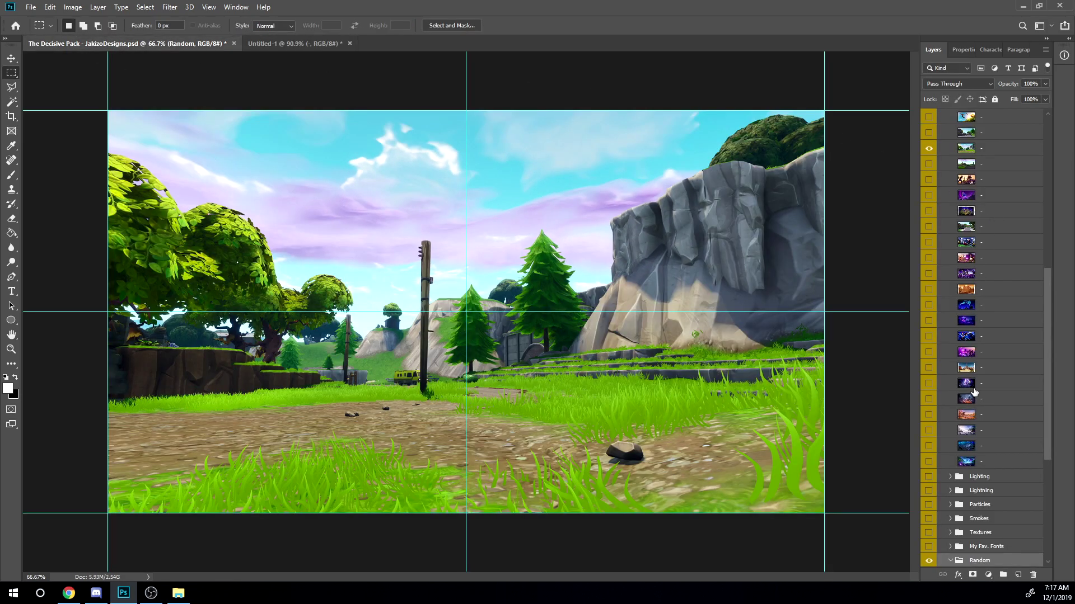
scroll(974, 392, "up", 3)
left_click(930, 251)
scroll(996, 280, "up", 7)
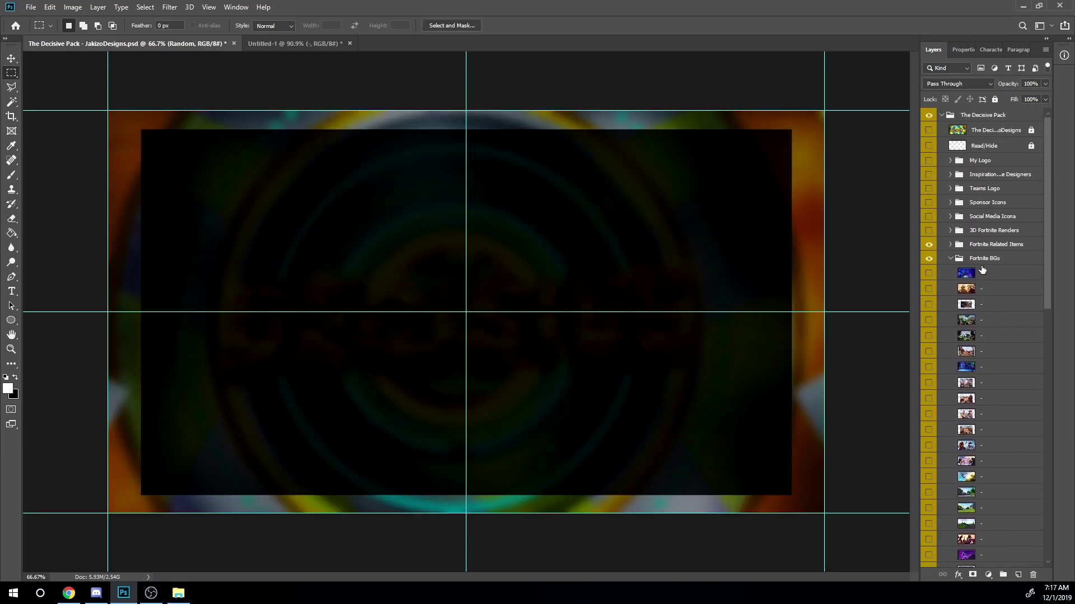
left_click(951, 231)
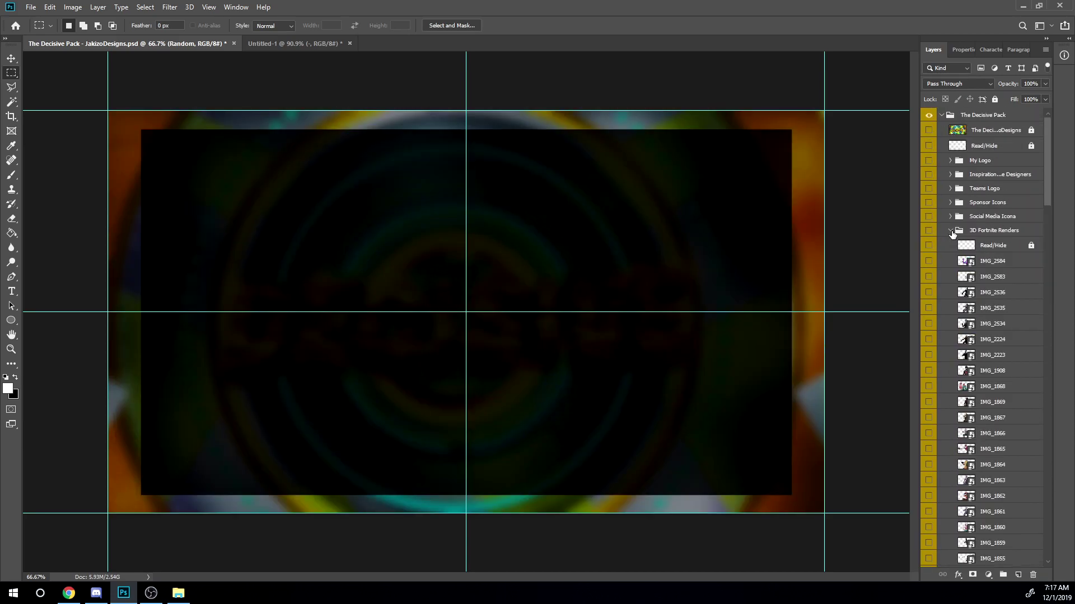
left_click(930, 261)
left_click_drag(965, 261, 407, 312)
Scale the character render down and position it on the left half of the canvas.
key("ctrl+t")
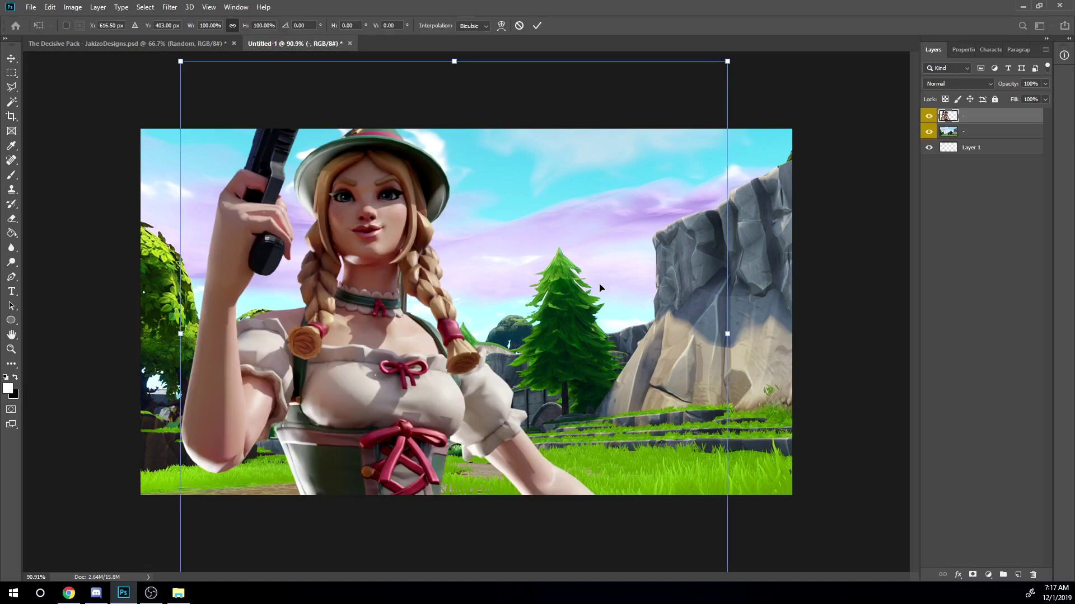
left_click_drag(727, 61, 614, 174)
left_click_drag(499, 313, 488, 252)
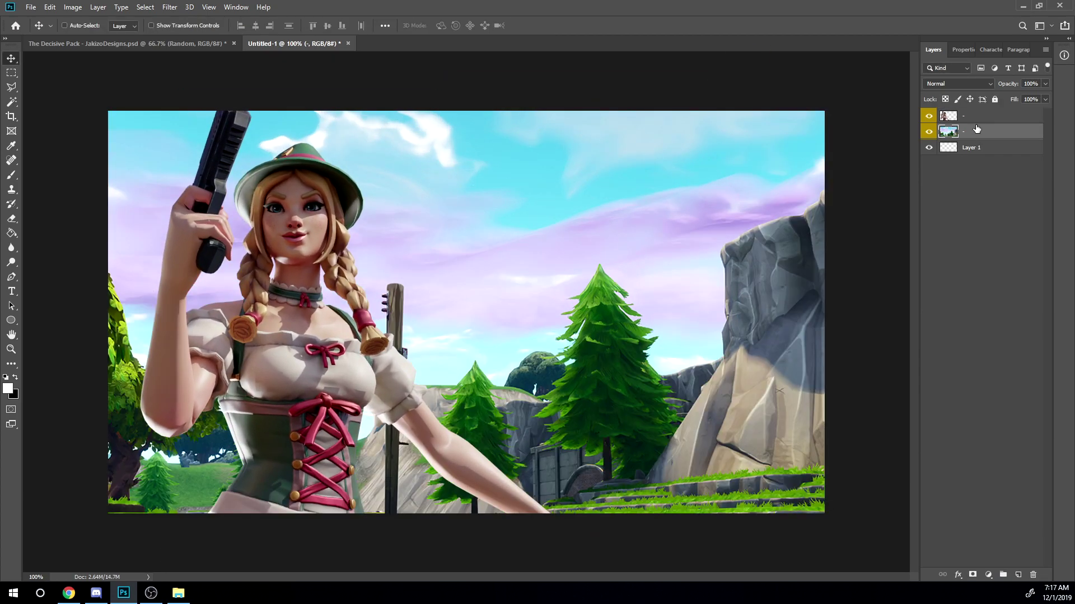
Apply a Gaussian Blur with a 1.9 pixel radius to the landscape layer.
left_click(169, 7)
mouse_move(185, 139)
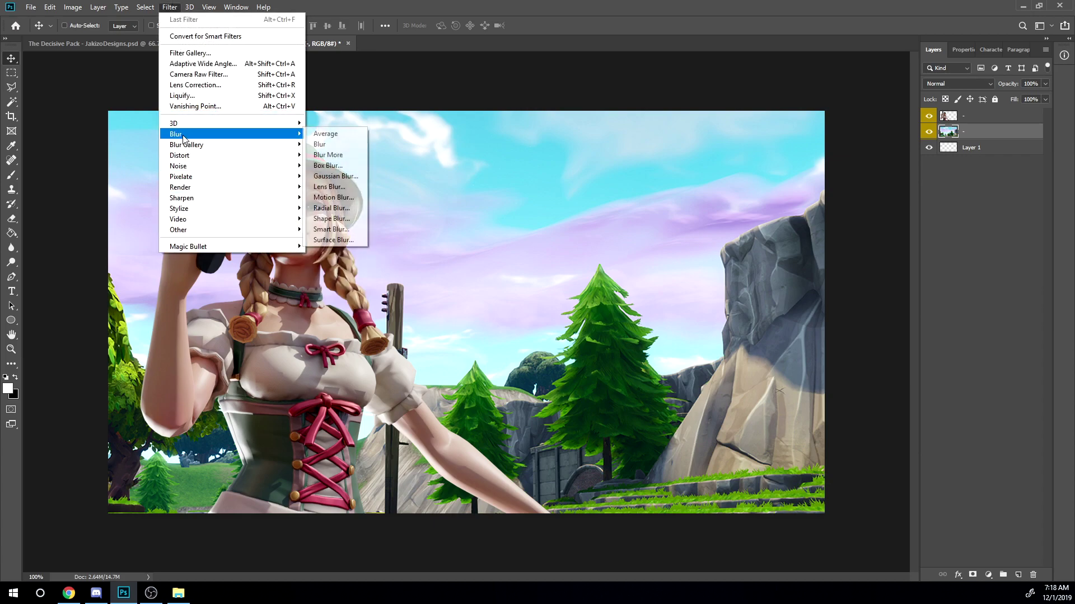
left_click(336, 175)
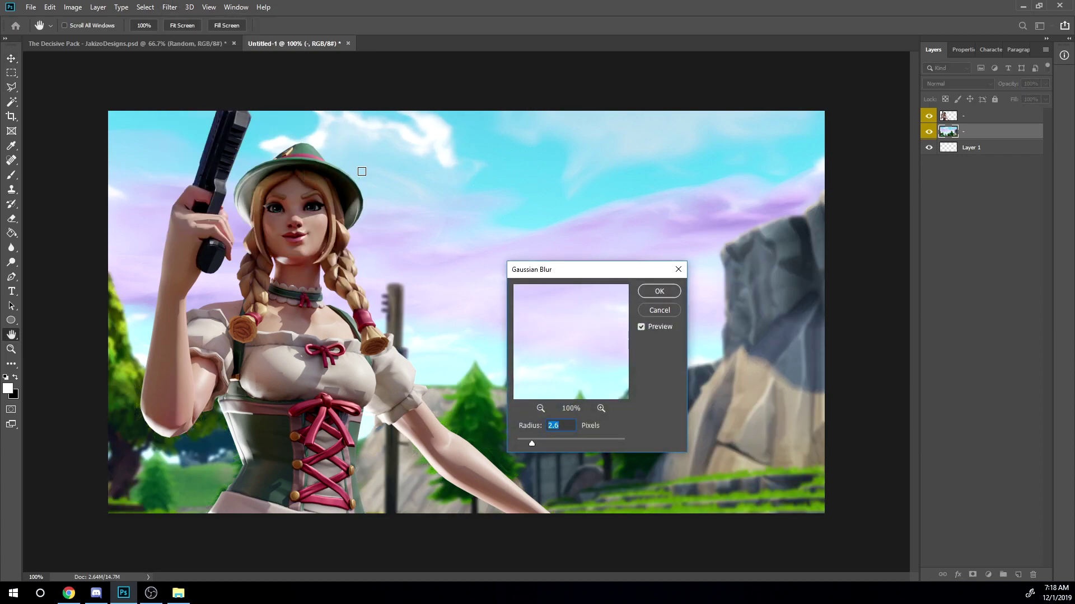
type("1.9")
key("Return")
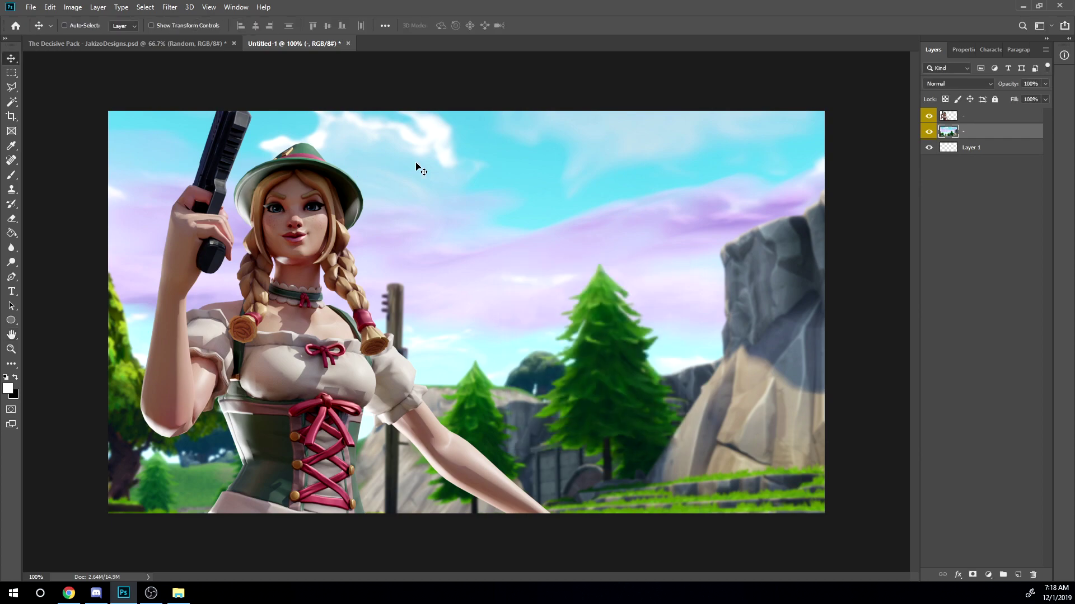
scroll(418, 190, "up", 2)
scroll(431, 235, "down", 3)
scroll(439, 263, "up", 2)
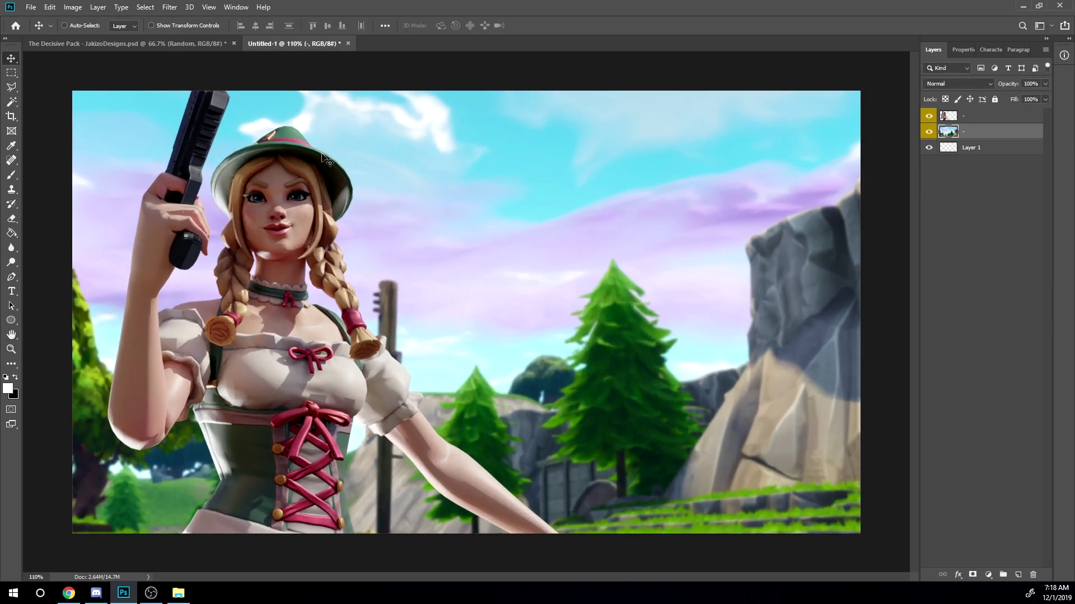
left_click(170, 7)
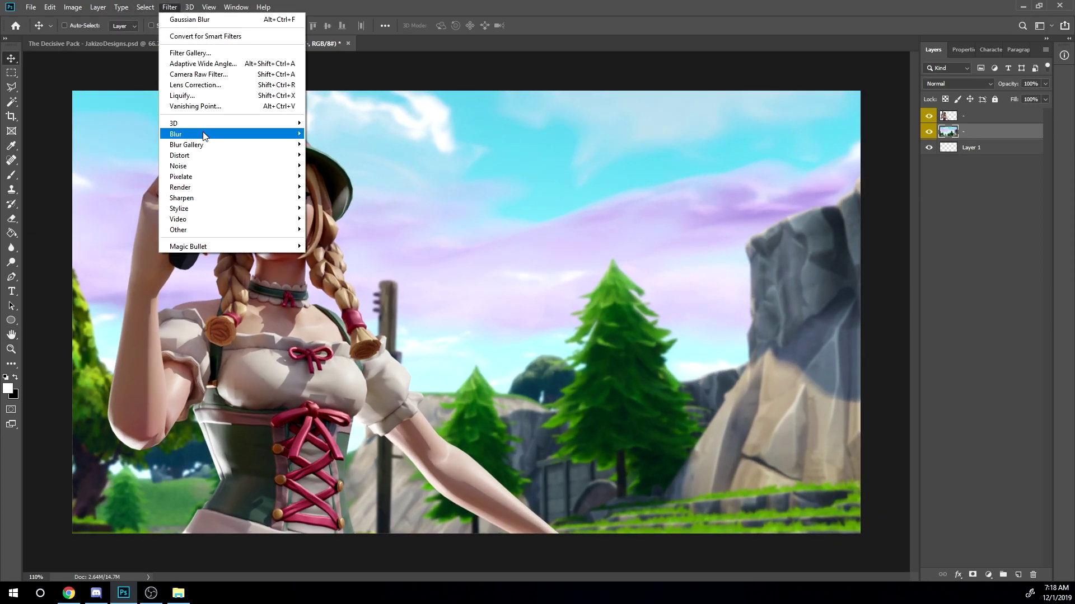
mouse_move(204, 135)
left_click(324, 209)
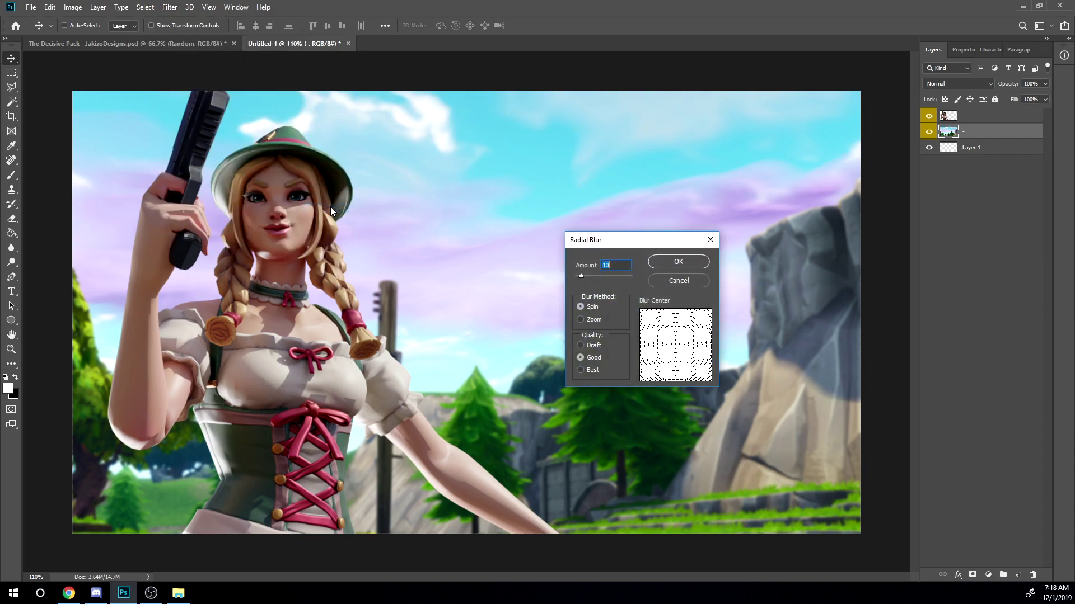
key("Escape")
scroll(344, 253, "down", 1)
scroll(294, 224, "up", 4)
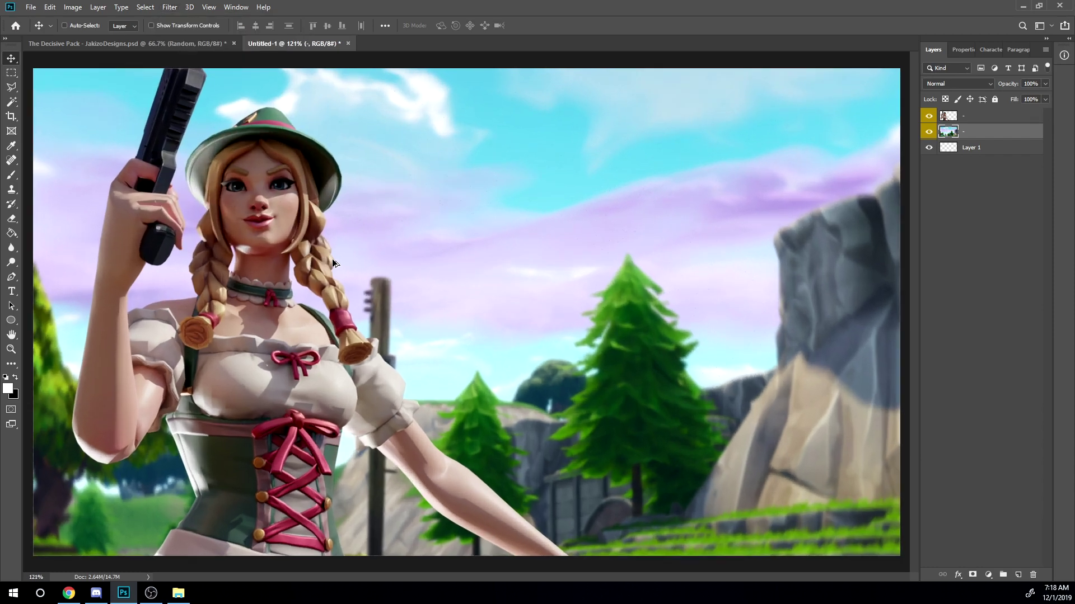
scroll(259, 214, "down", 3)
Add an Outer Glow to the character layer in Overlay mode with 70% opacity, 16 px size and 100% range.
key("ctrl")
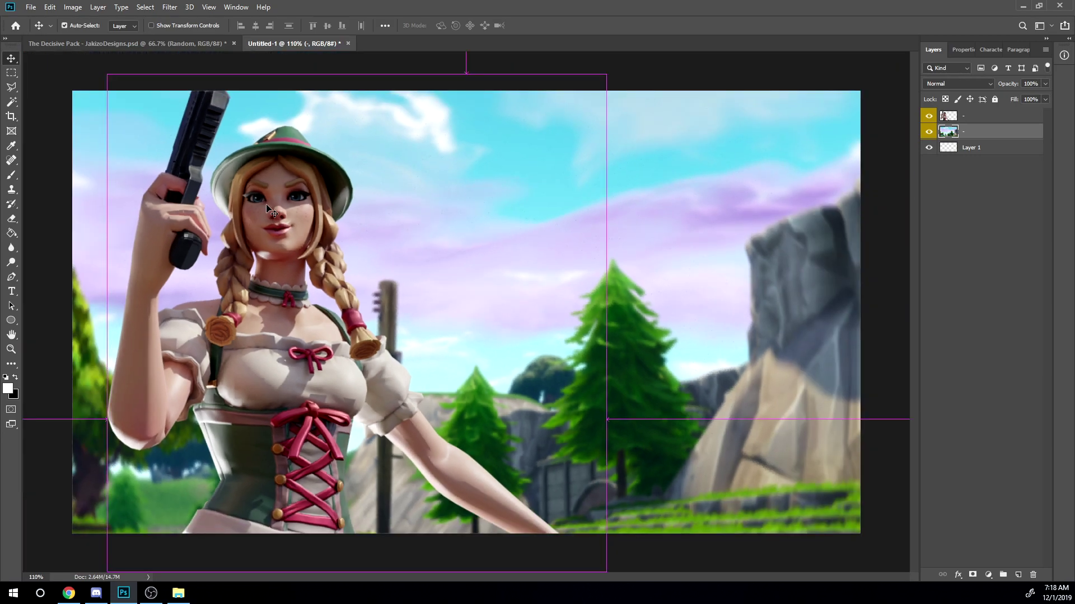
left_click(271, 212, "ctrl")
double_click(1013, 115)
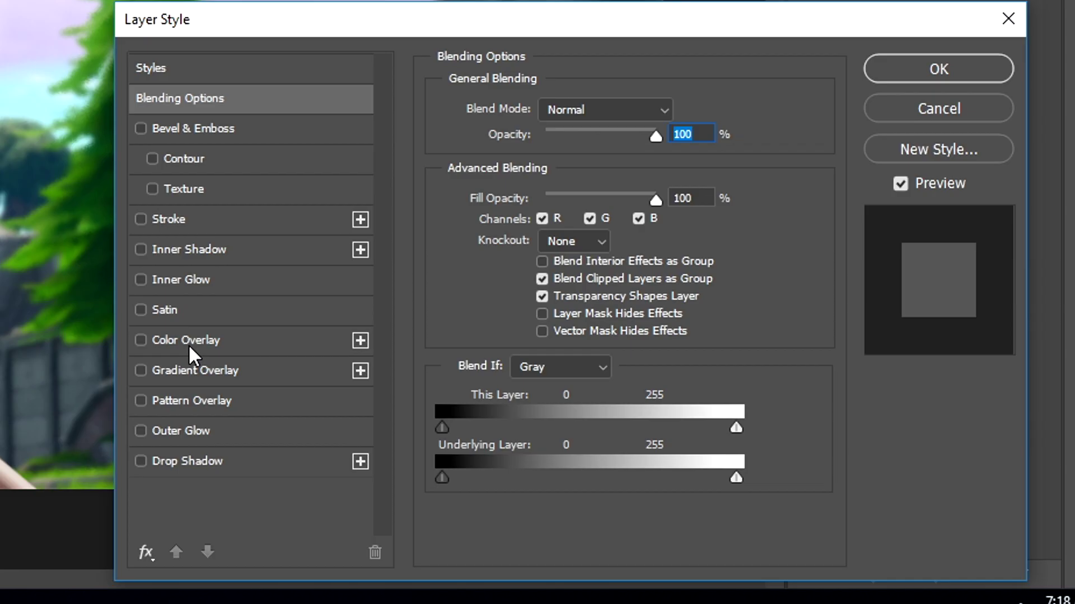
left_click(200, 431)
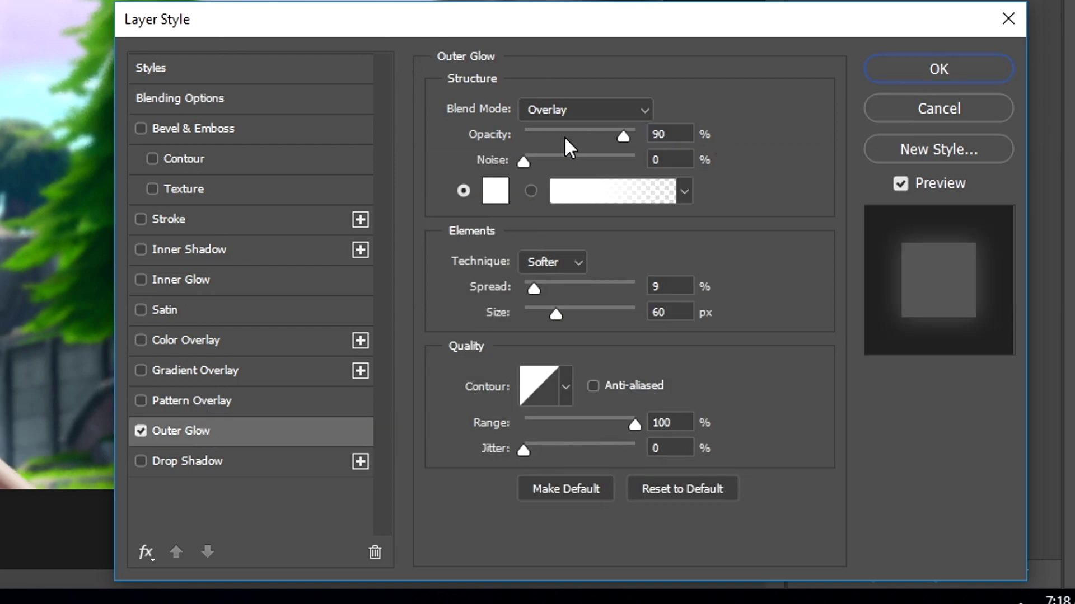
left_click_drag(532, 314, 540, 317)
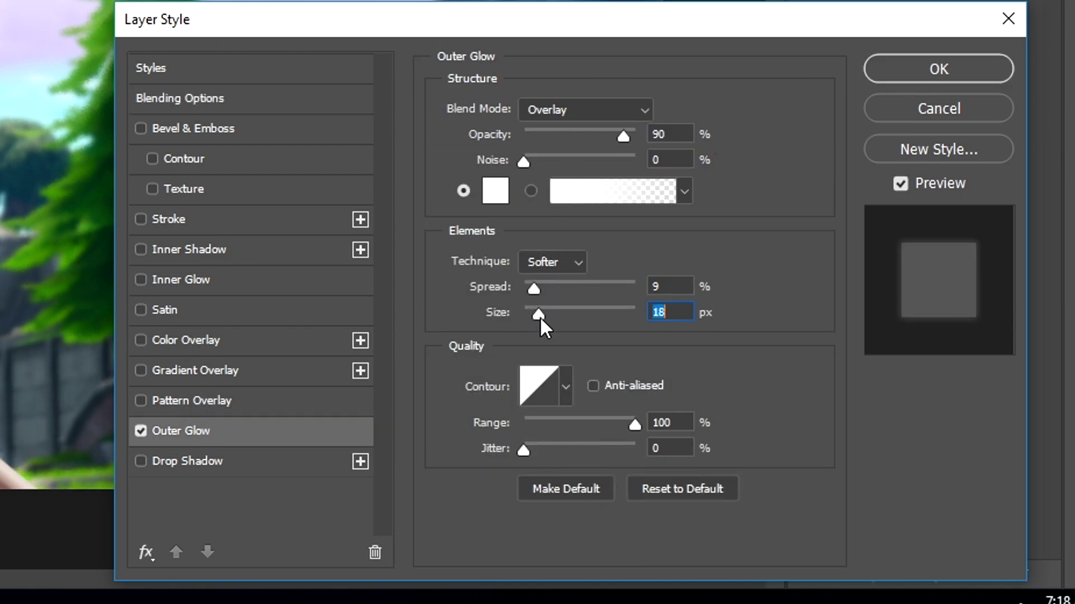
left_click_drag(635, 424, 669, 420)
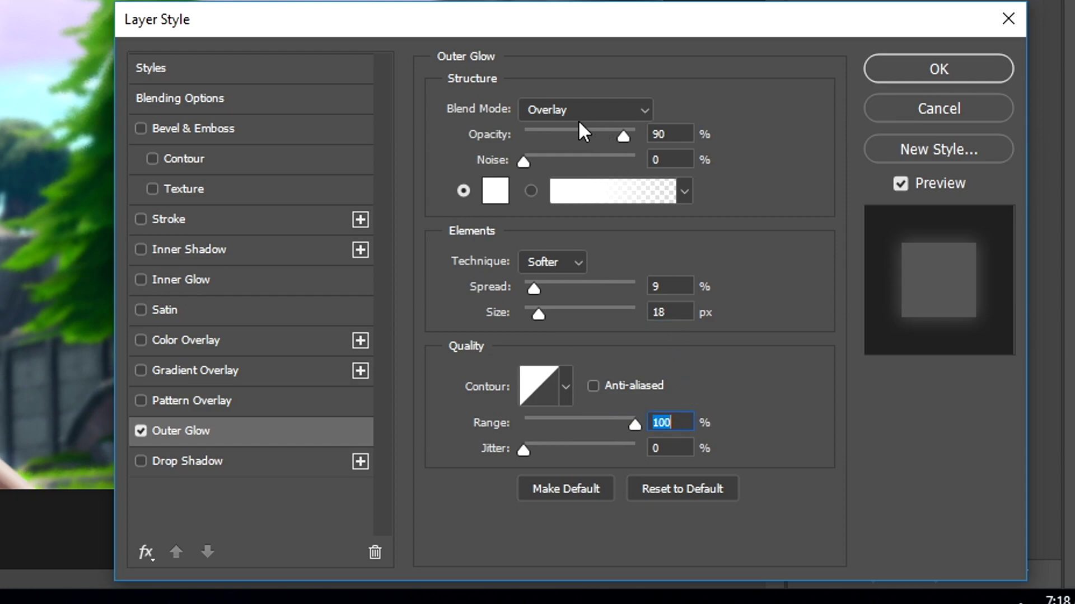
left_click_drag(579, 132, 564, 129)
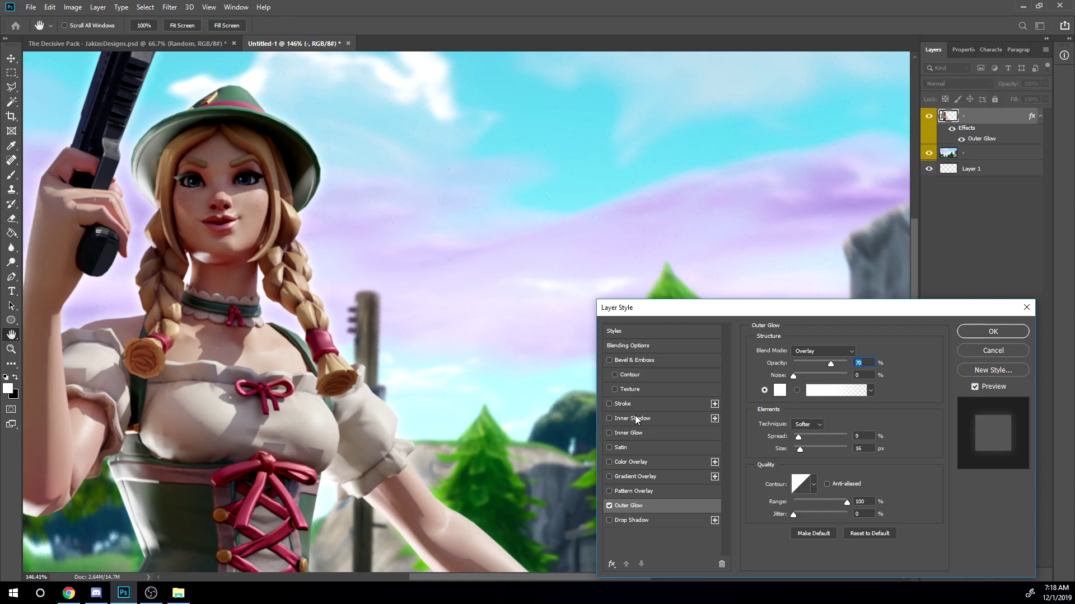
Add an Inner Glow at 33% opacity to the character layer and fine-tune its Outer Glow.
left_click(158, 280)
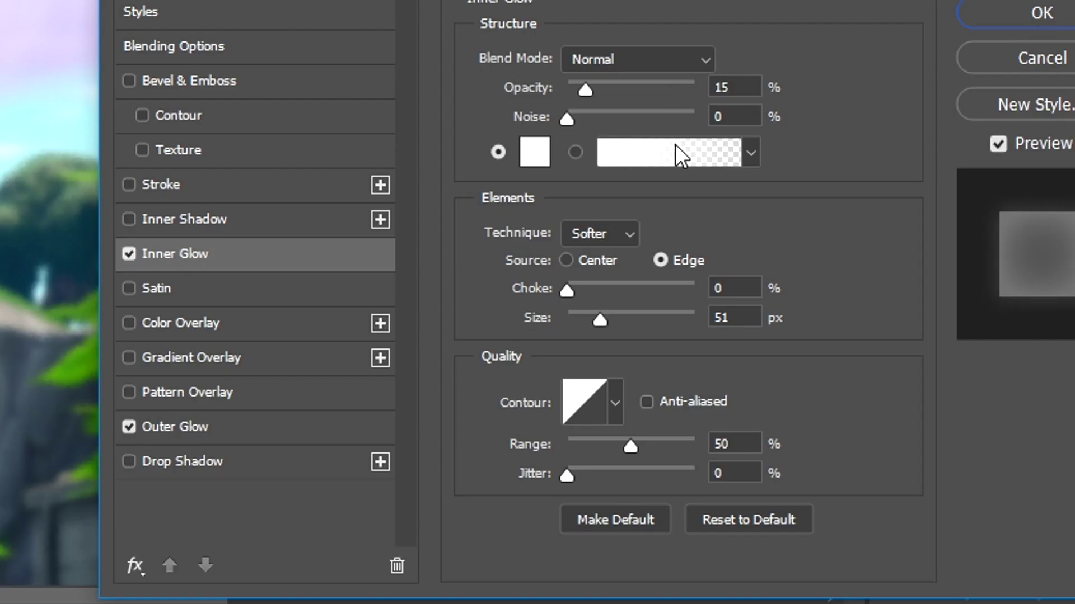
mouse_move(611, 82)
left_mouse_down()
mouse_move(626, 85)
mouse_move(600, 82)
mouse_move(611, 89)
left_mouse_up()
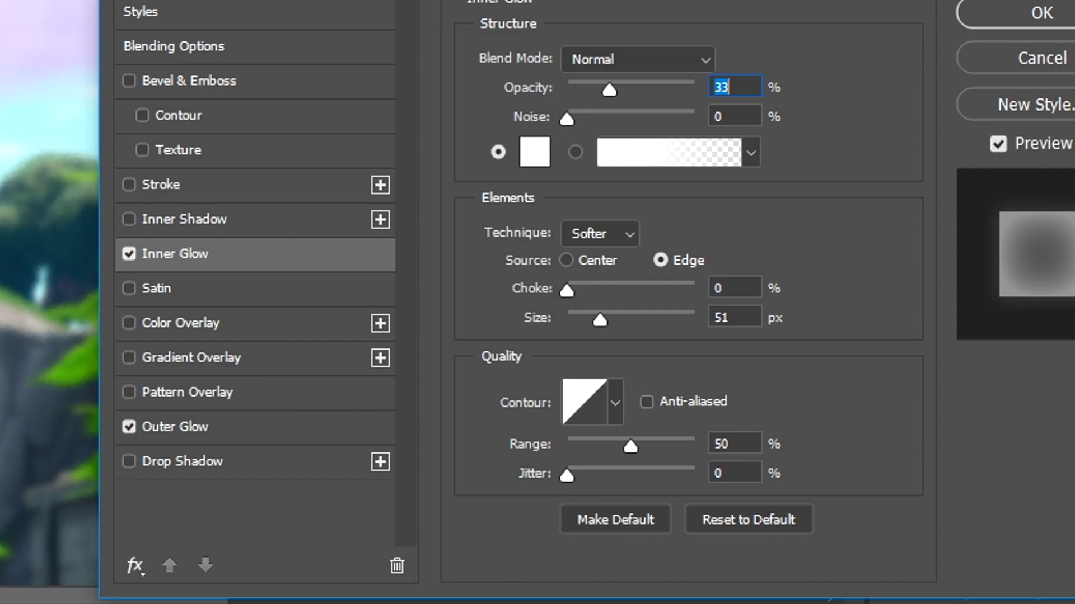
left_click(188, 428)
left_click_drag(617, 293, 596, 298)
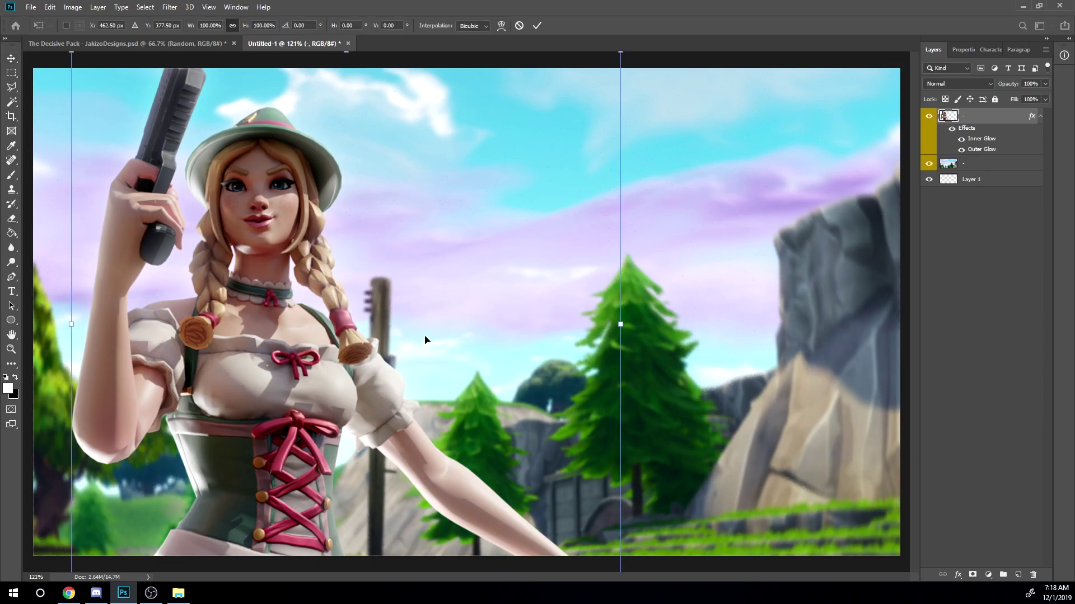
key("Return")
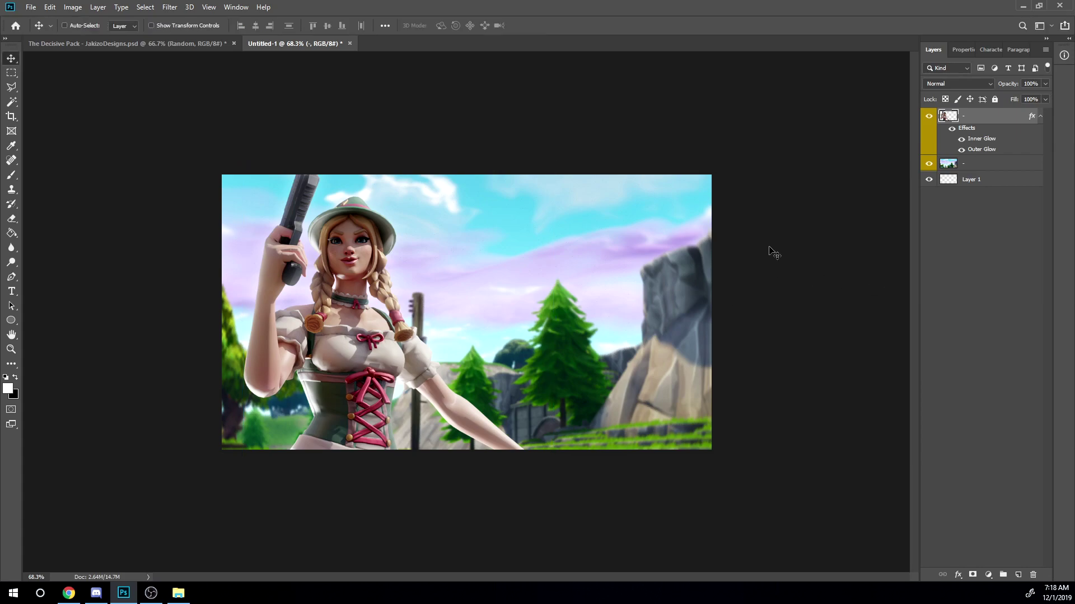
Add an Exposure adjustment above the landscape layer and set its exposure to +0.45.
scroll(770, 250, "up", 2)
left_click(974, 168)
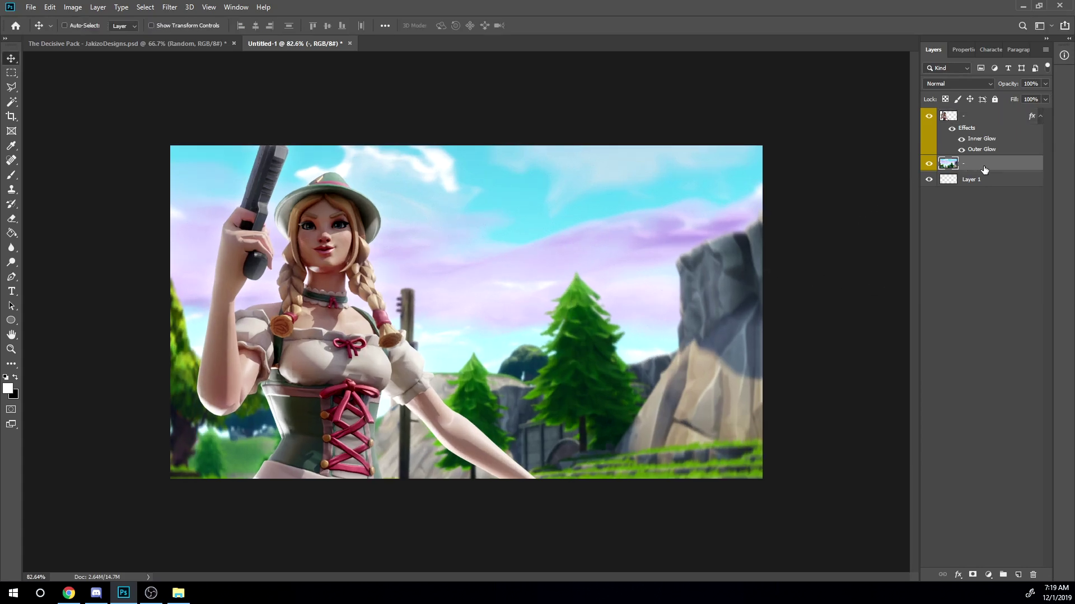
left_click(989, 574)
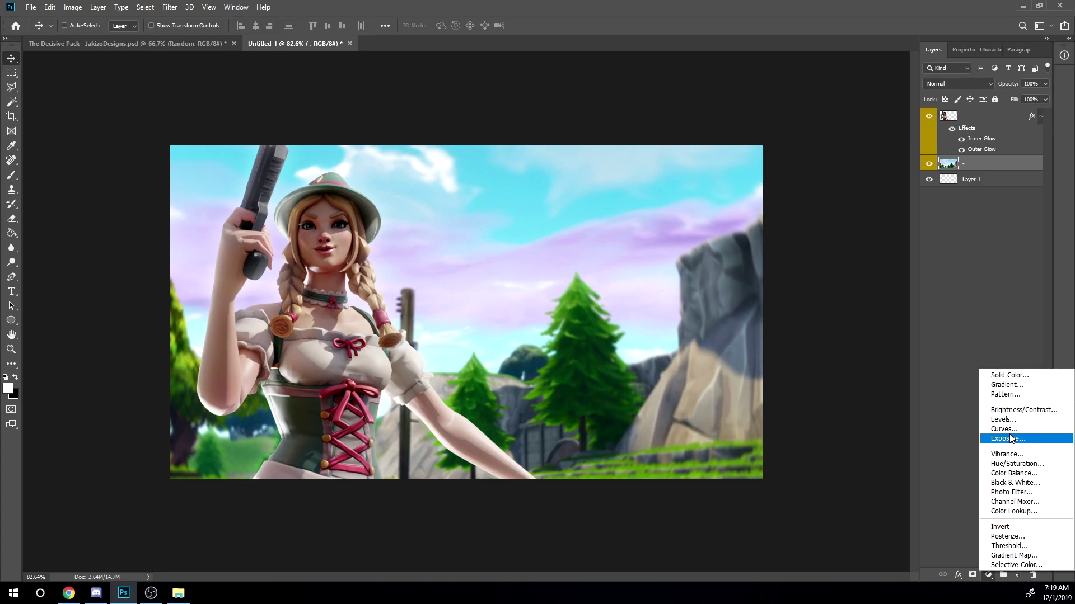
left_click(921, 270)
left_click_drag(982, 114, 989, 114)
mouse_move(798, 250)
left_mouse_down()
mouse_move(771, 248)
mouse_move(795, 262)
mouse_move(784, 253)
left_mouse_up()
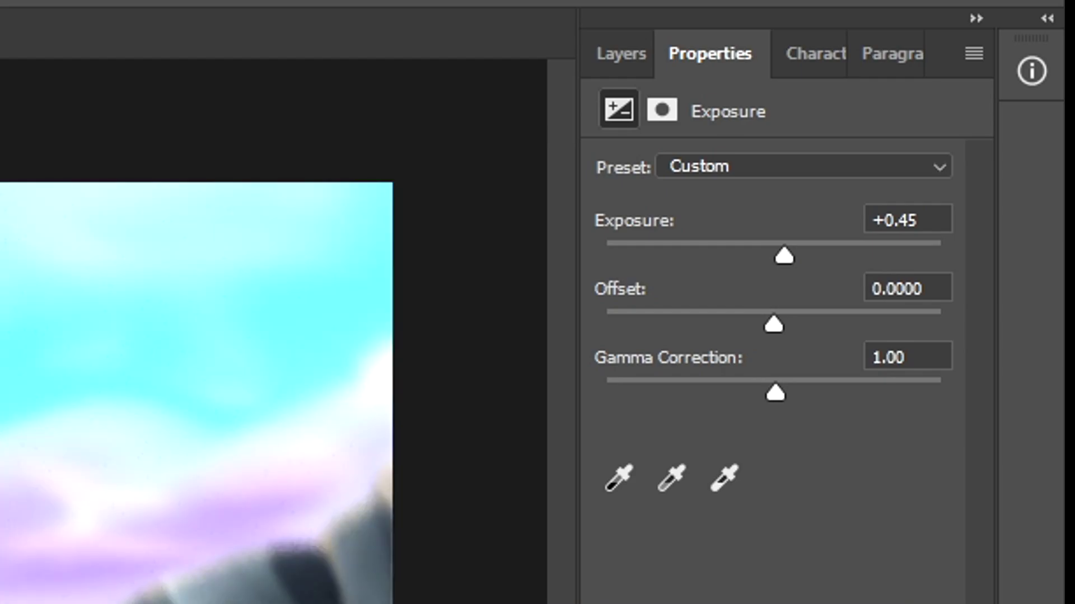
left_click(933, 50)
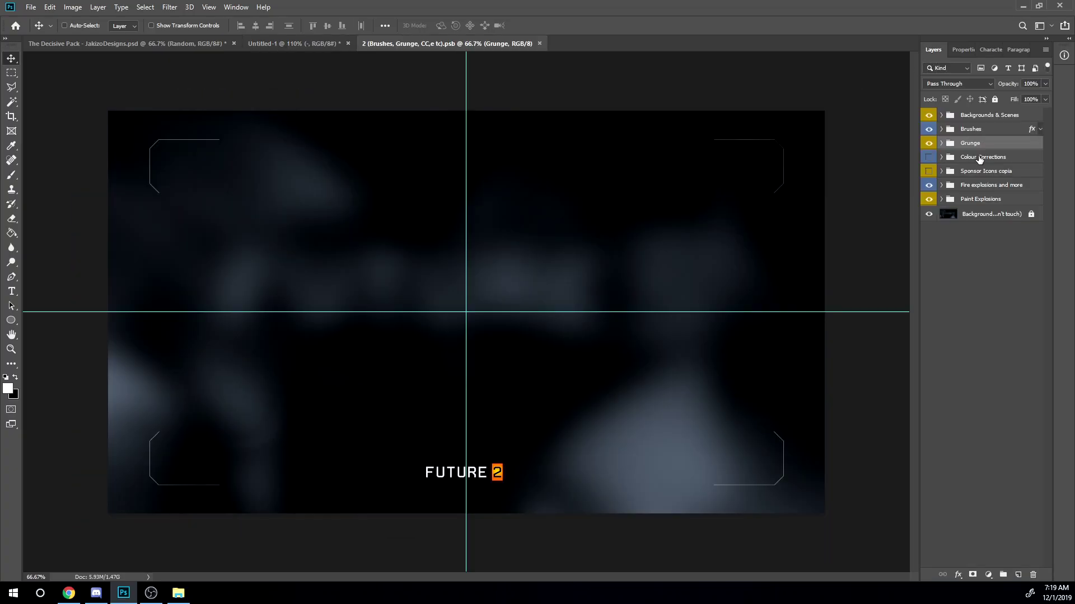
Copy the Colour Corrections group to the top of the thumbnail's layer stack, try its first presets and enable the fourth one.
left_click_drag(963, 159, 384, 44)
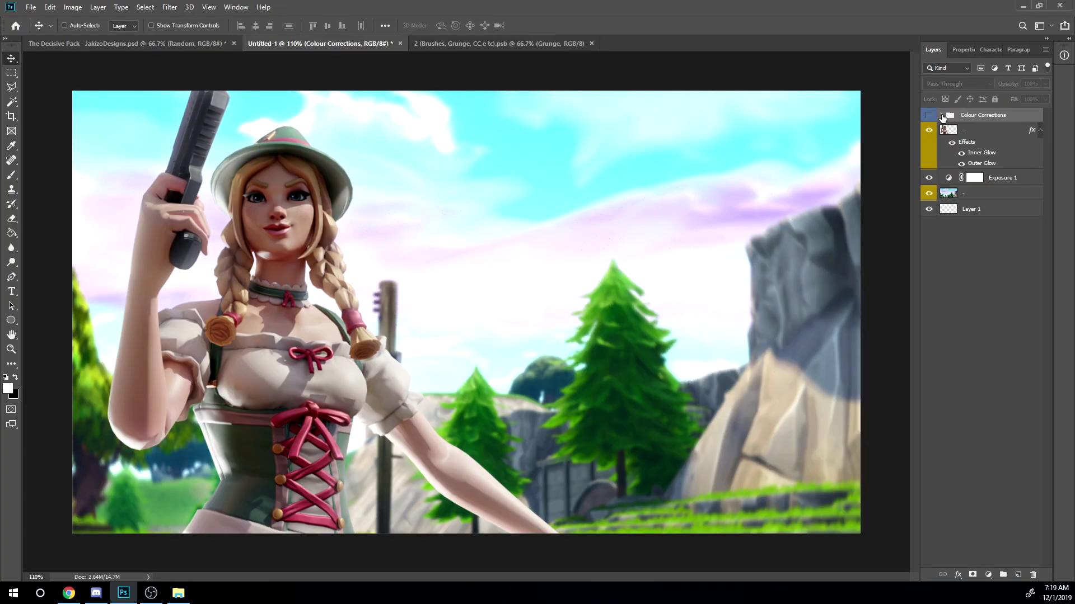
left_click(941, 116)
left_click(928, 130)
left_click(928, 132)
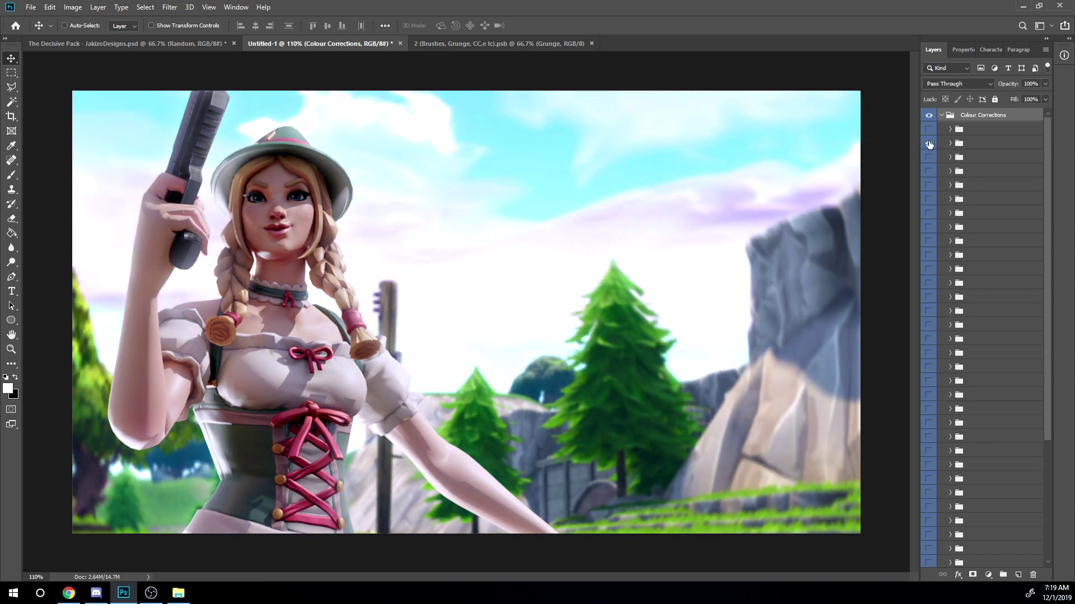
left_click(939, 161)
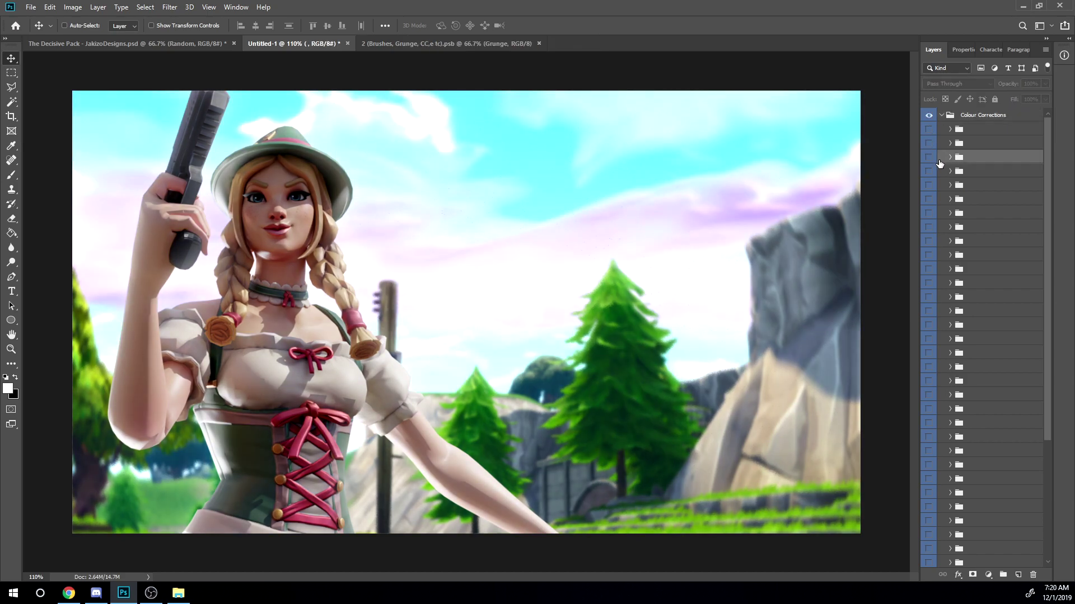
left_click(929, 171)
left_click(941, 114)
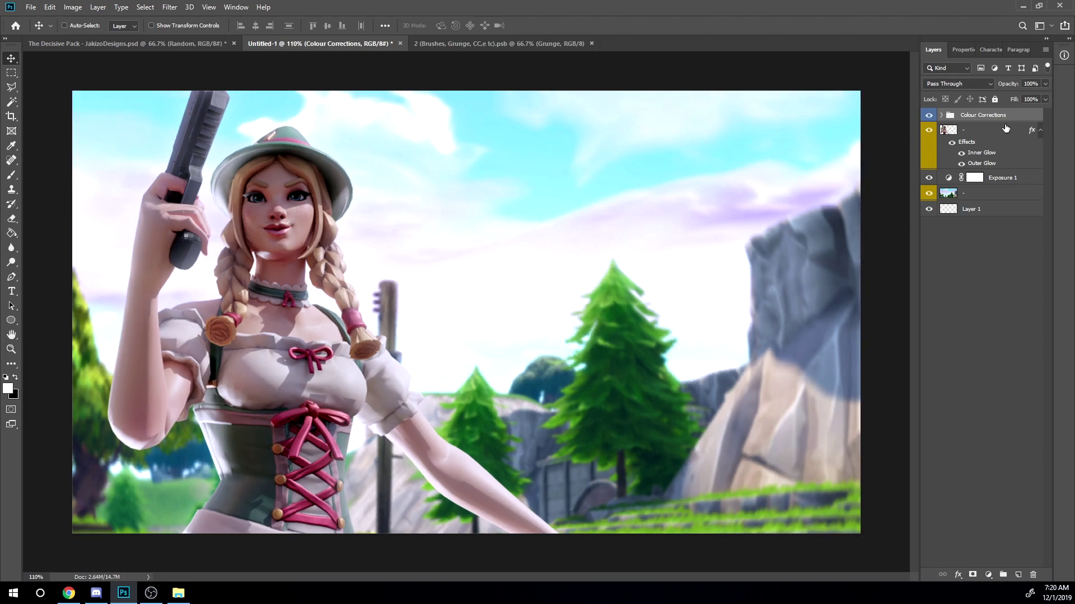
Compare the artwork with and without the Colour Corrections group, examining the character up close.
left_click(1002, 130)
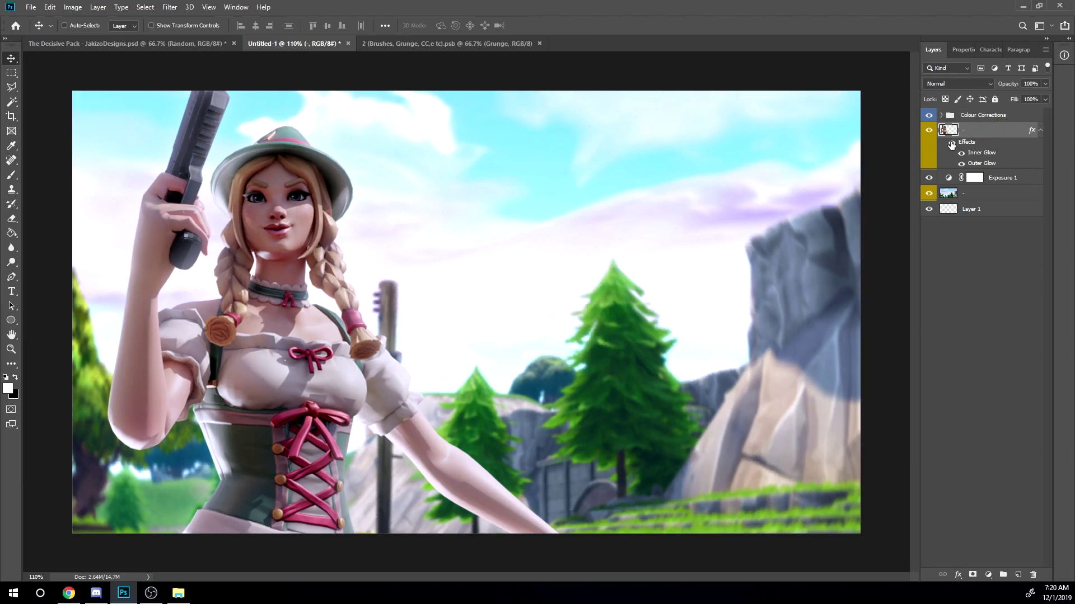
scroll(467, 272, "up", 2)
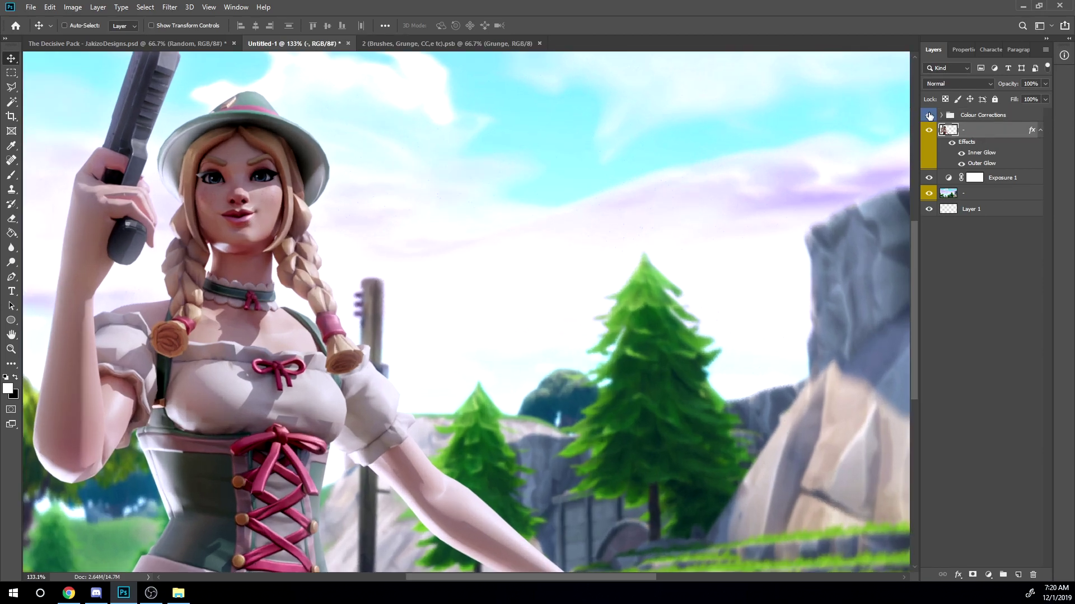
left_click(929, 115)
left_click(928, 116)
scroll(409, 364, "up", 1)
scroll(408, 365, "down", 2)
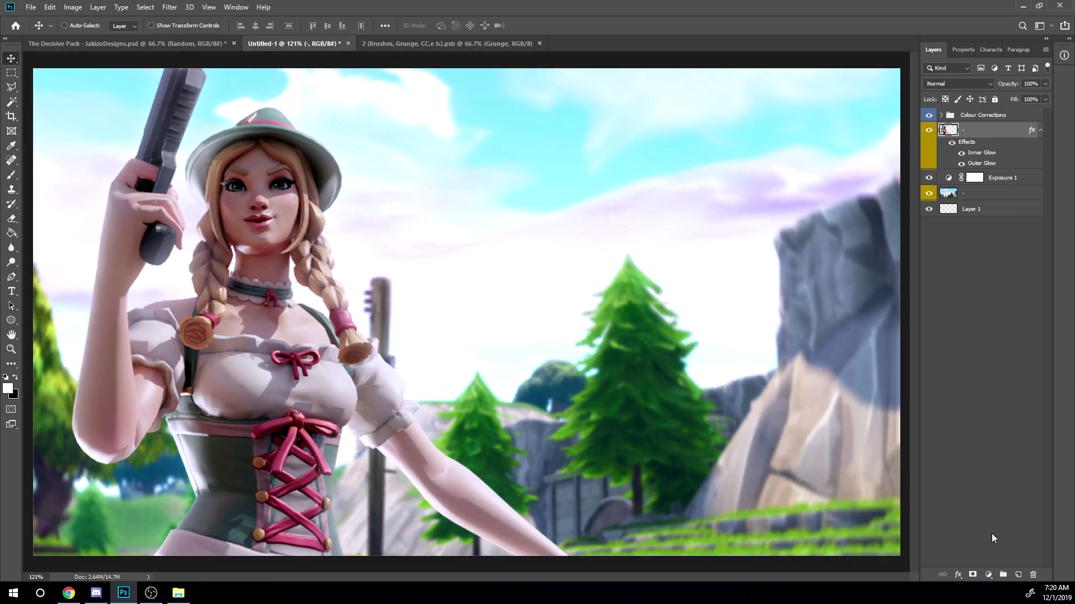
Add a new layer clipped to the character layer and set its blend mode to Soft Light.
left_click(1017, 575)
right_click(992, 135)
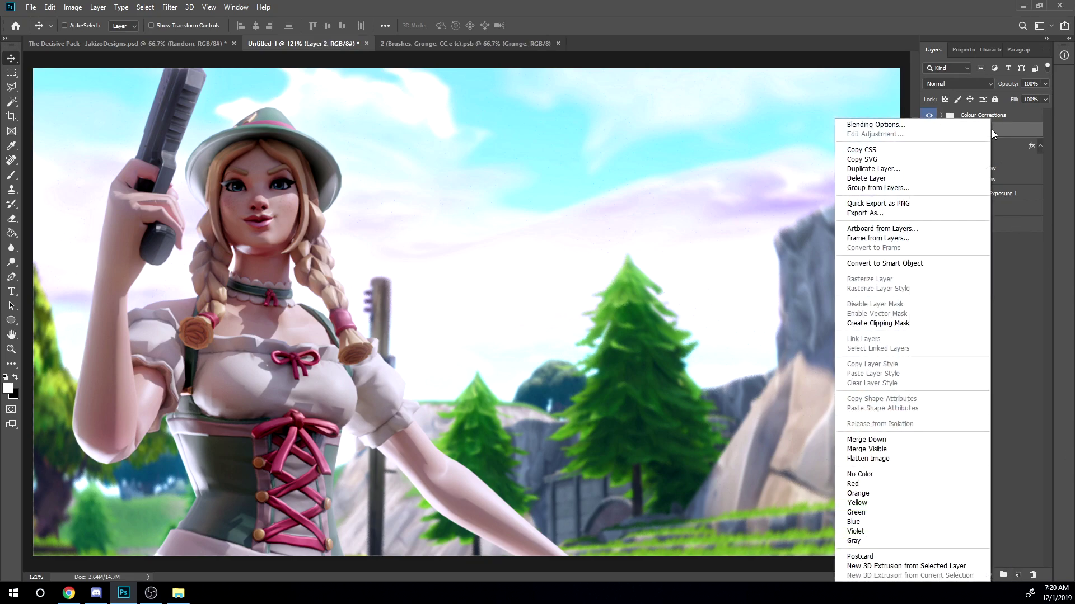
left_click(918, 322)
key("b")
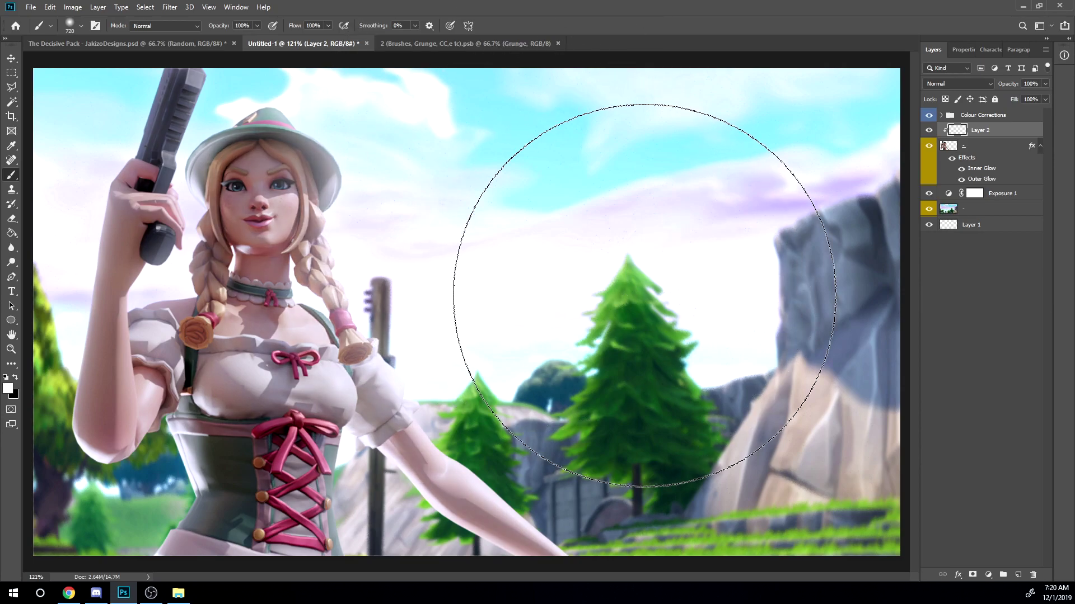
left_click(988, 84)
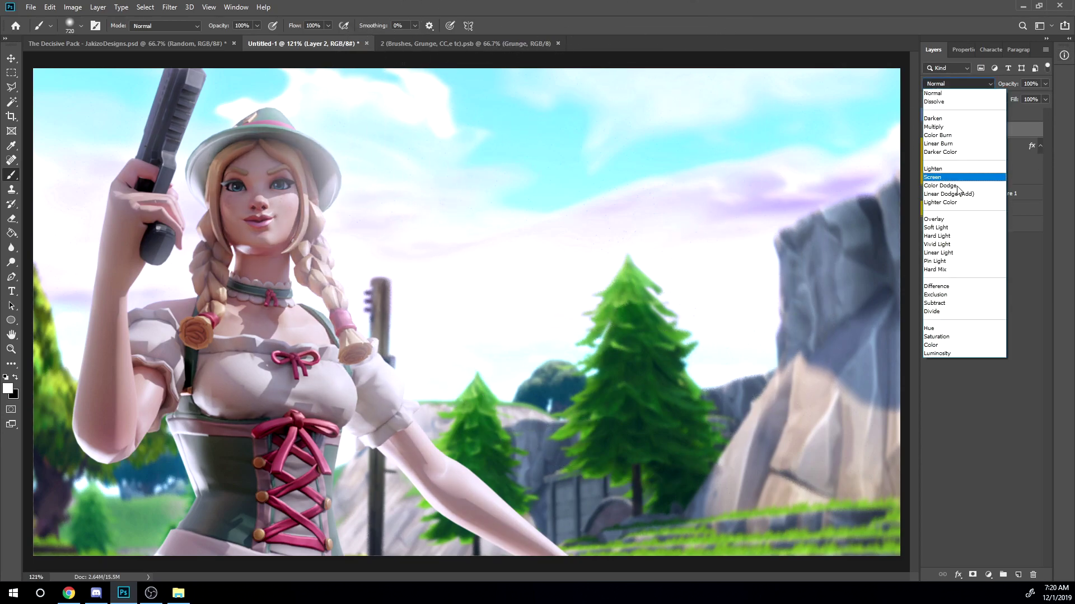
left_click(938, 227)
Paint soft white highlights along the character on the clipped Soft Light layer with a large soft brush, erasing any excess.
scroll(72, 173, "down", 2)
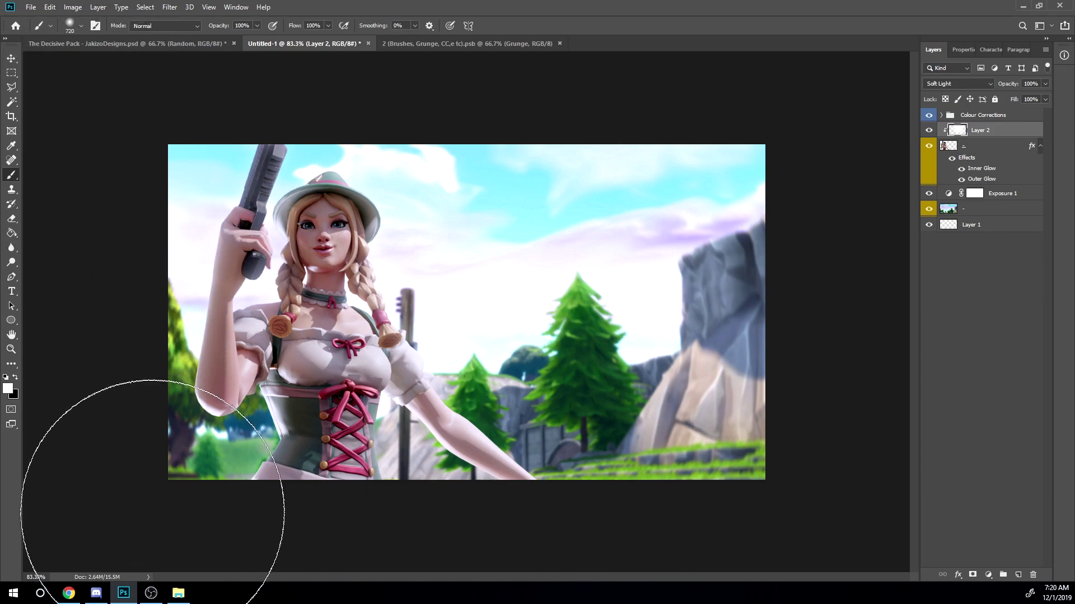
scroll(490, 542, "down", 2)
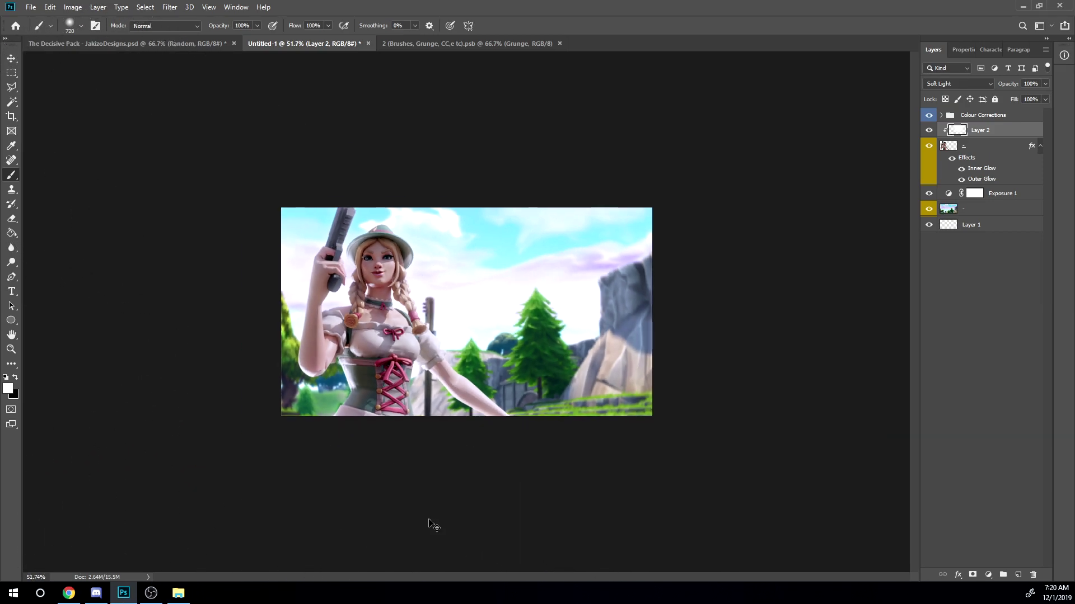
scroll(418, 493, "up", 2)
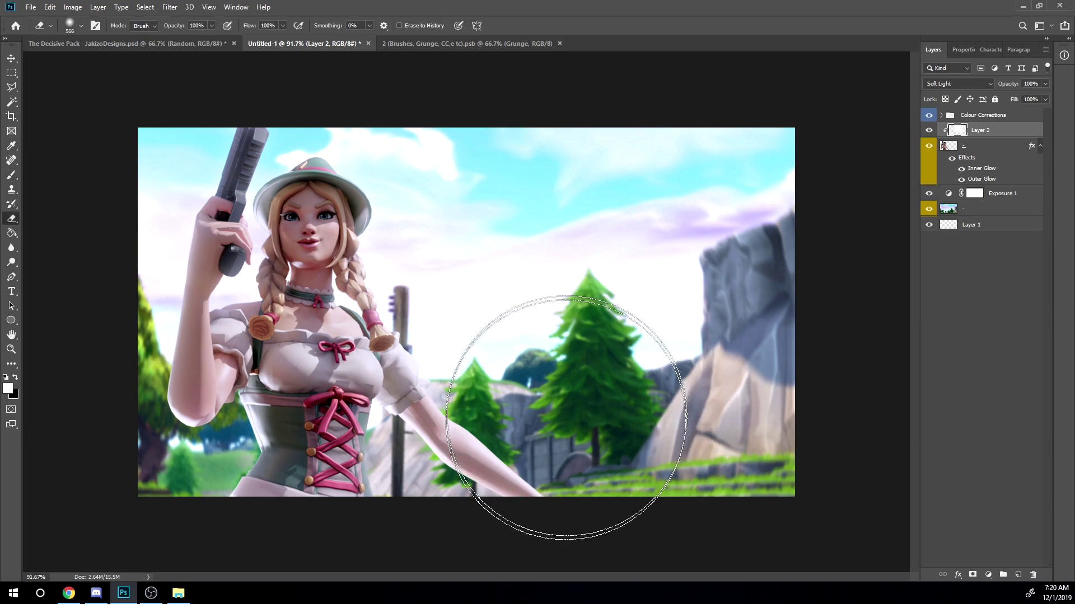
scroll(509, 134, "up", 2)
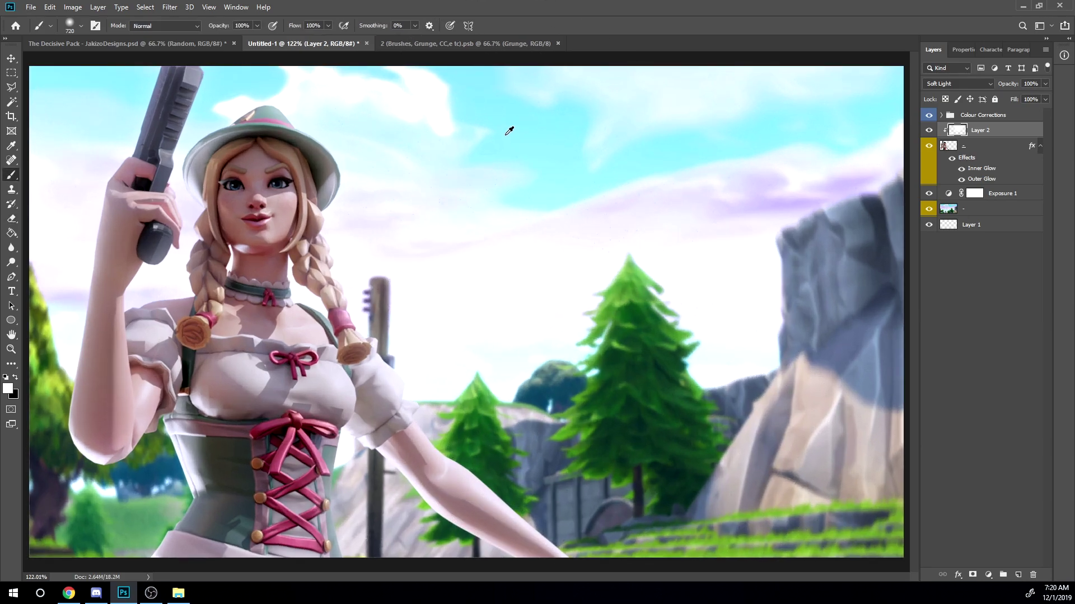
scroll(505, 135, "down", 5)
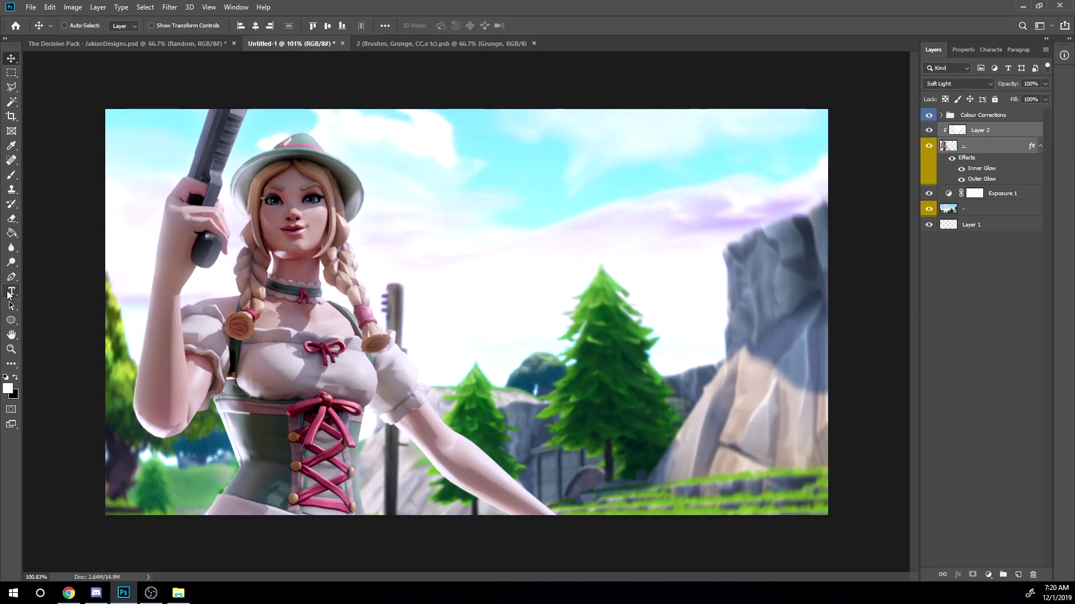
Add the text TUTORIAL in white Burbank Big Condensed Black beside the character's head.
left_click(10, 293)
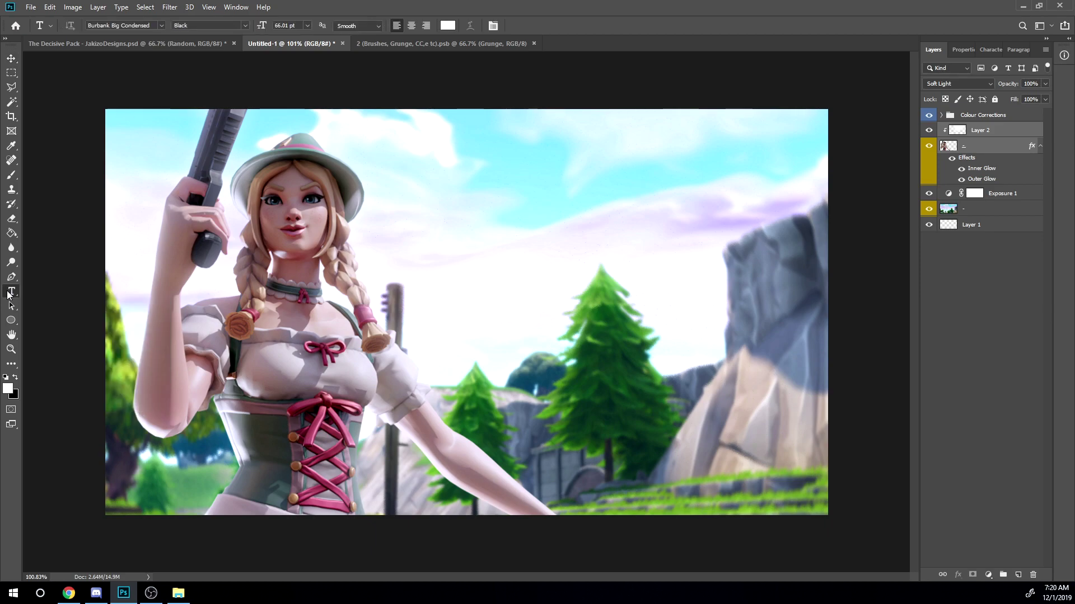
left_click(448, 276)
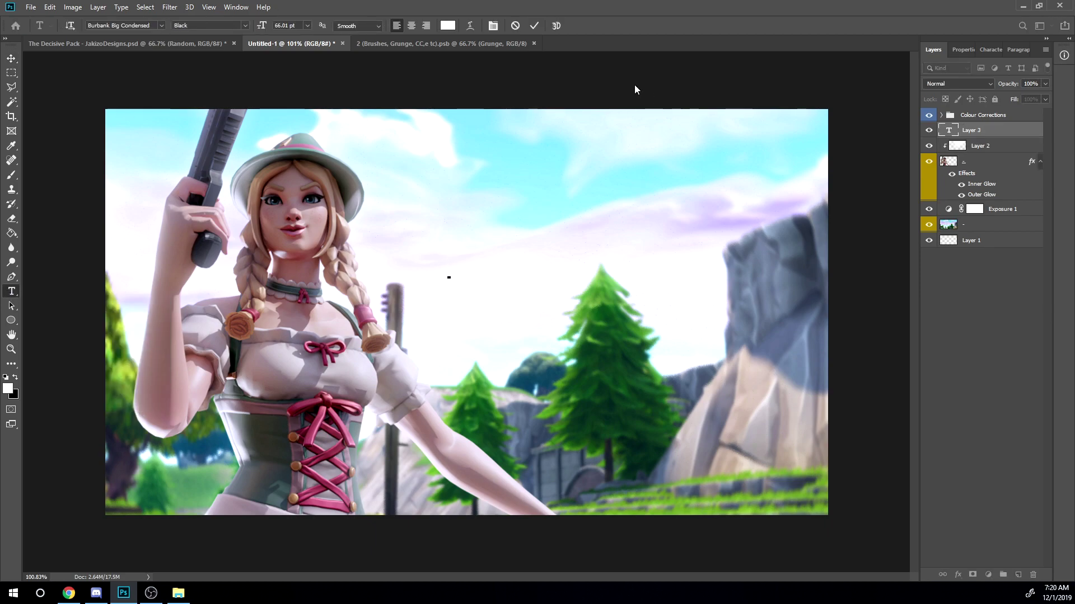
key("Escape")
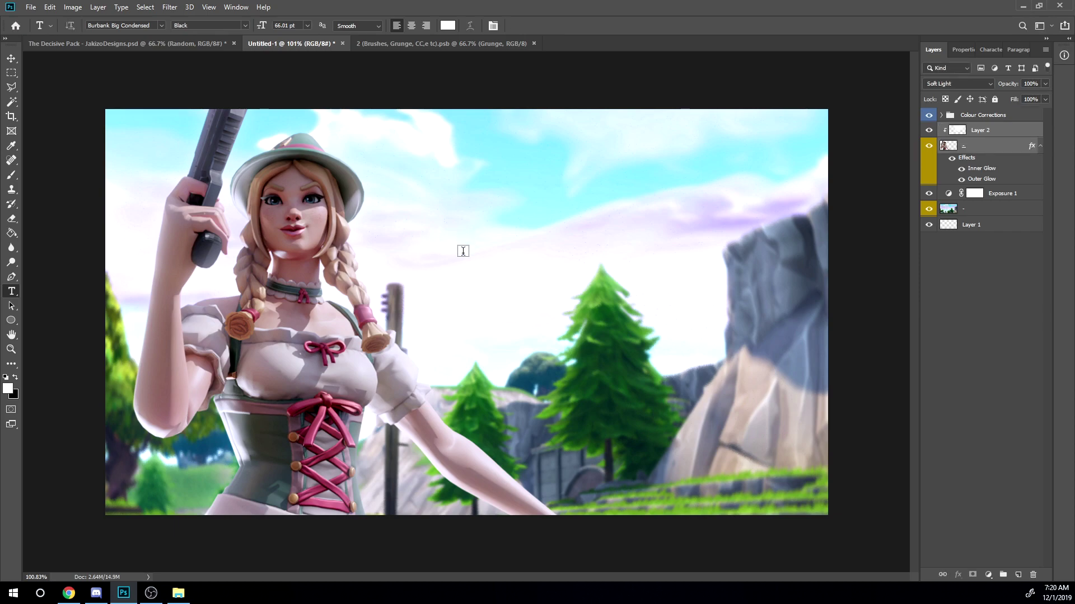
left_click(389, 245)
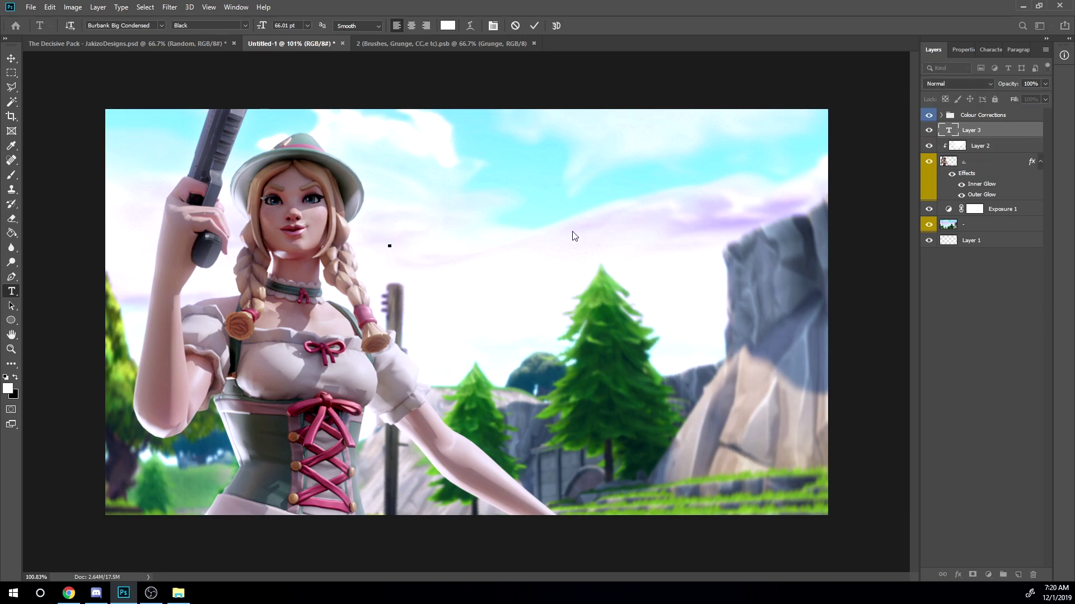
type("TUTORIAL")
key("ctrl+Return")
Enlarge the TUTORIAL text, rotate it about -2.8° and position it across the sky, overlapping the character's braid.
key("ctrl+t")
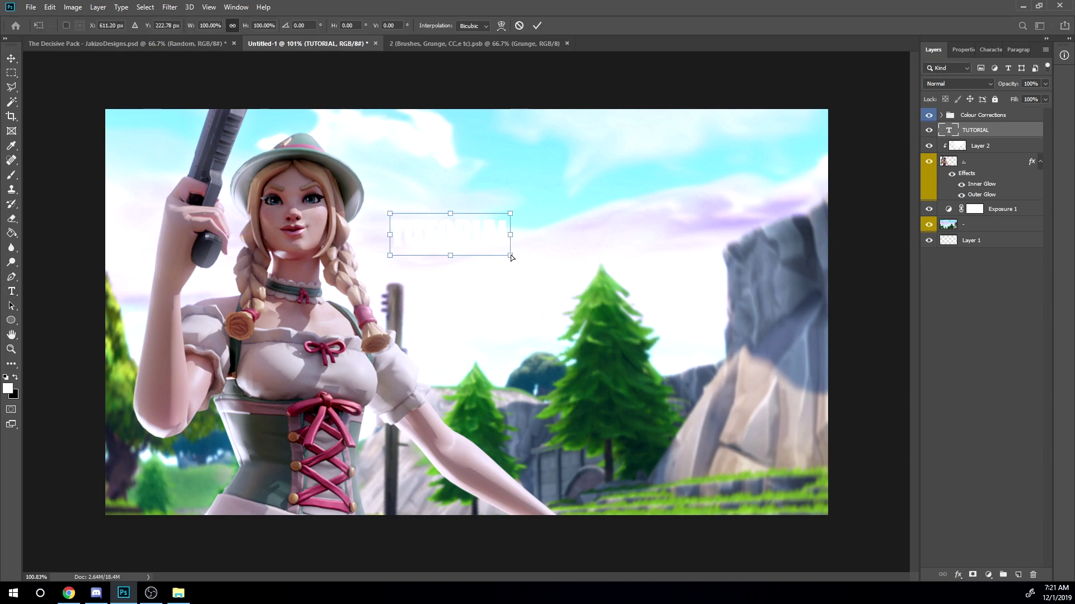
left_click_drag(512, 249, 780, 347)
left_click_drag(804, 300, 806, 289)
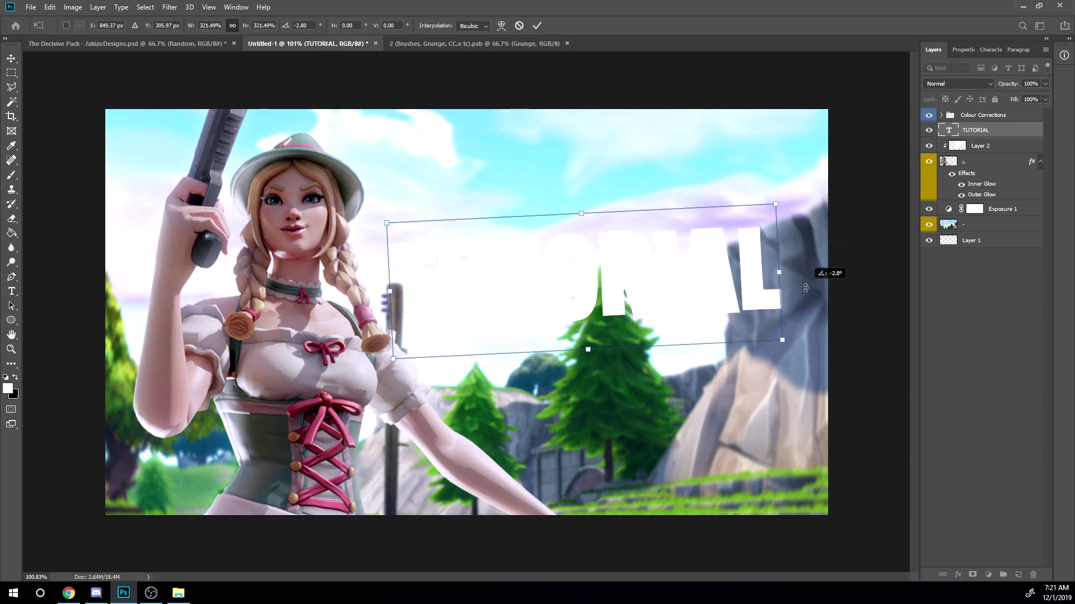
left_click_drag(705, 289, 662, 277)
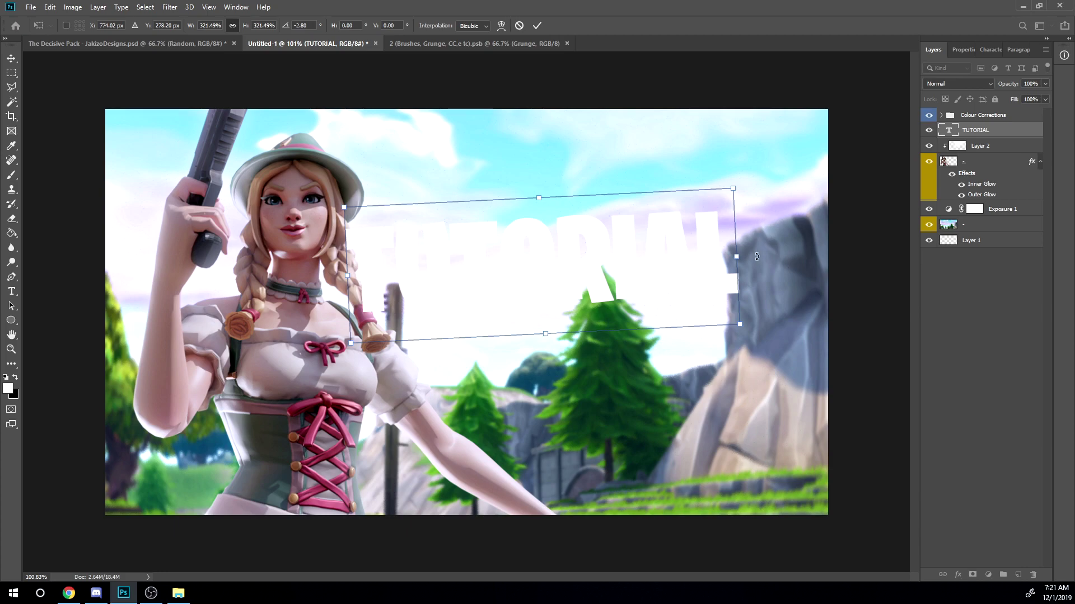
left_click_drag(732, 188, 808, 147)
left_click_drag(698, 248, 682, 246)
left_click_drag(802, 317, 768, 309)
left_click_drag(656, 236, 645, 252)
key("Return")
scroll(647, 245, "up", 3)
scroll(467, 252, "down", 2)
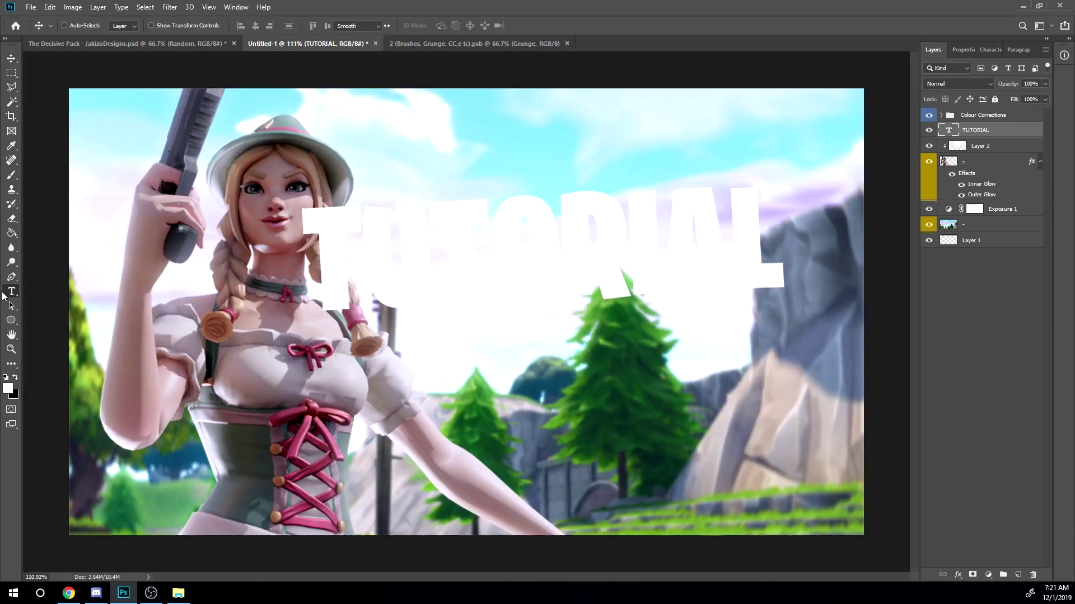
Recolour the TUTORIAL text to a bright pink based on the colour of the character's bodice laces.
left_click(11, 291)
scroll(485, 249, "up", 2)
double_click(486, 248)
left_click(447, 25)
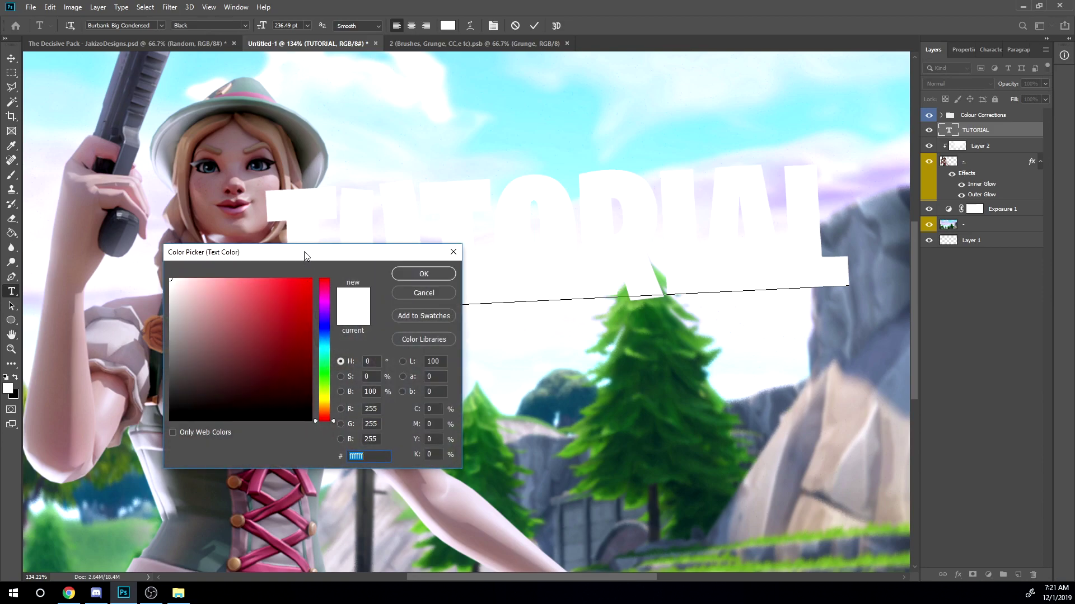
left_click(291, 370)
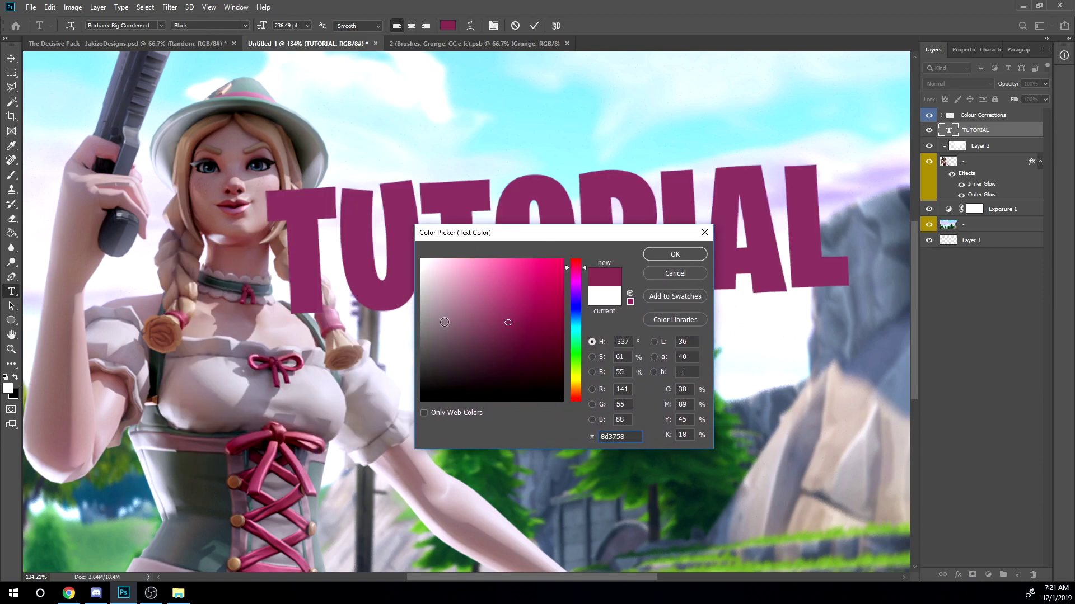
left_click(515, 286)
left_click(530, 290)
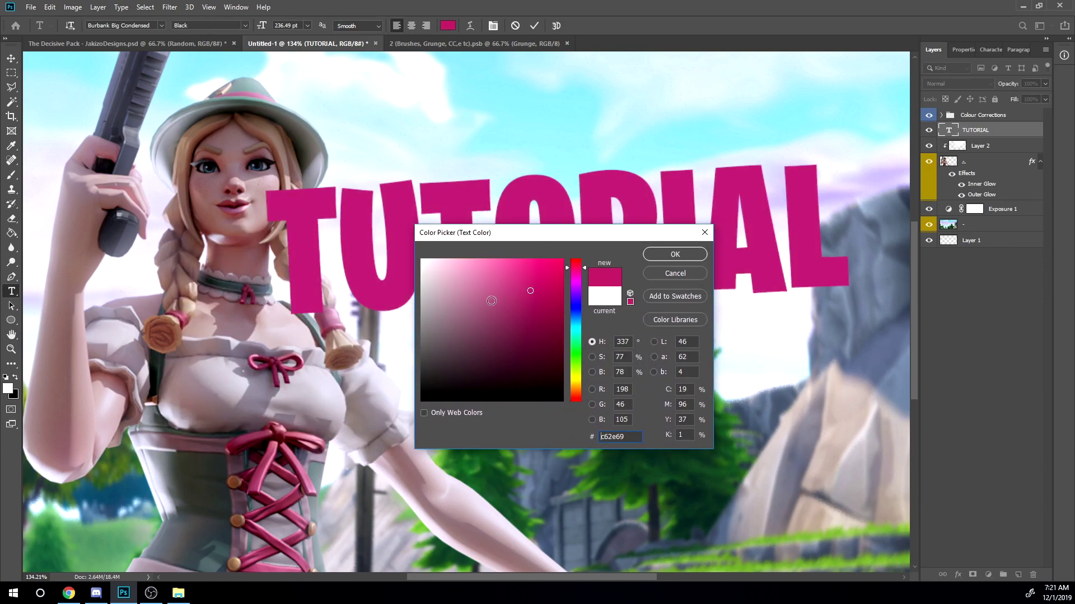
left_click(282, 382)
left_click(271, 448)
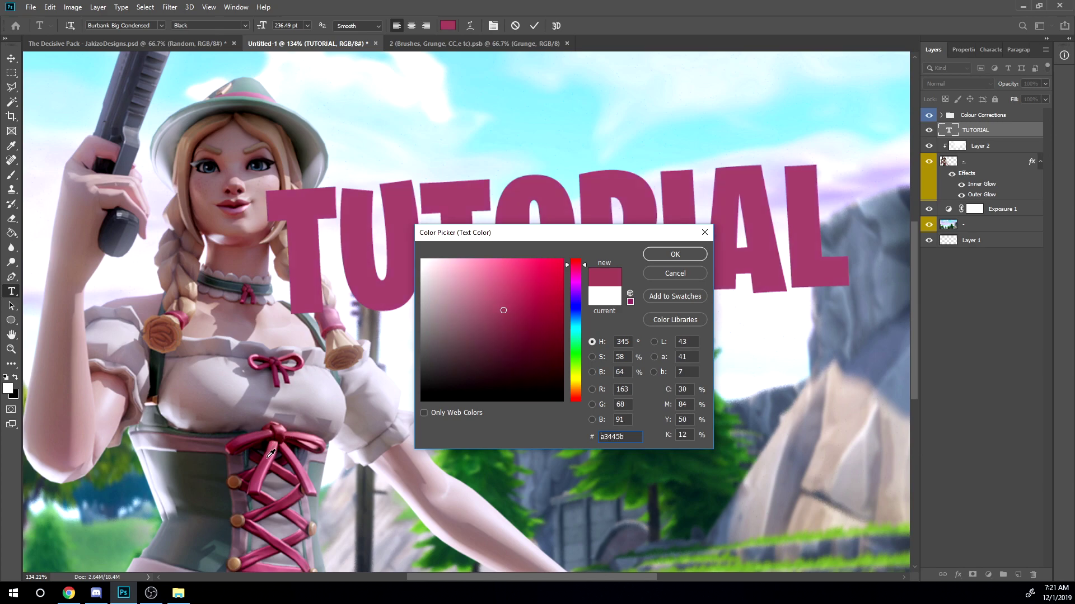
left_click(513, 279)
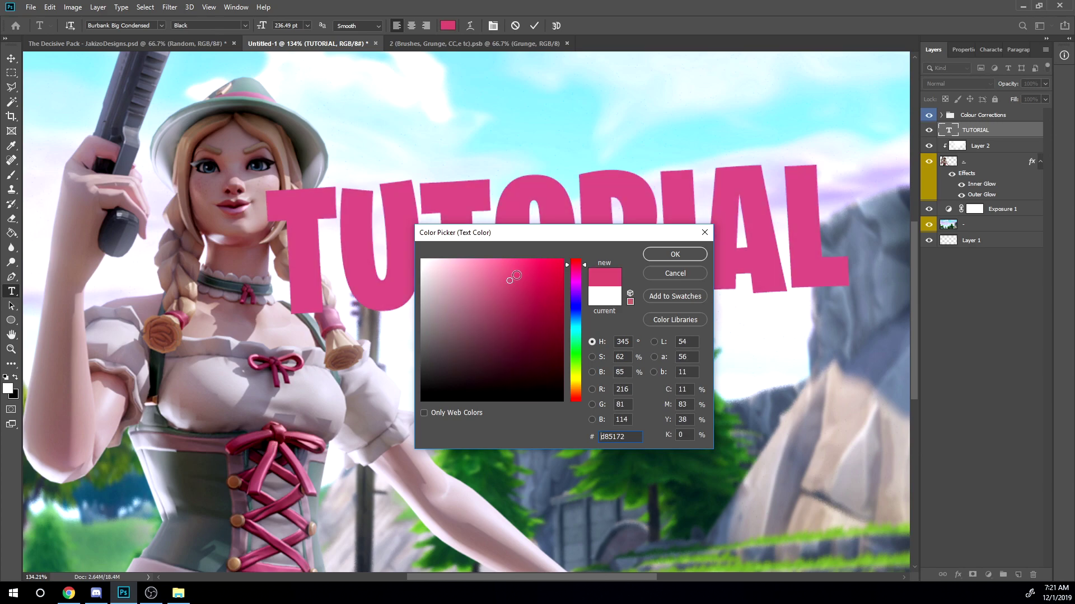
left_click(520, 280)
left_click(675, 255)
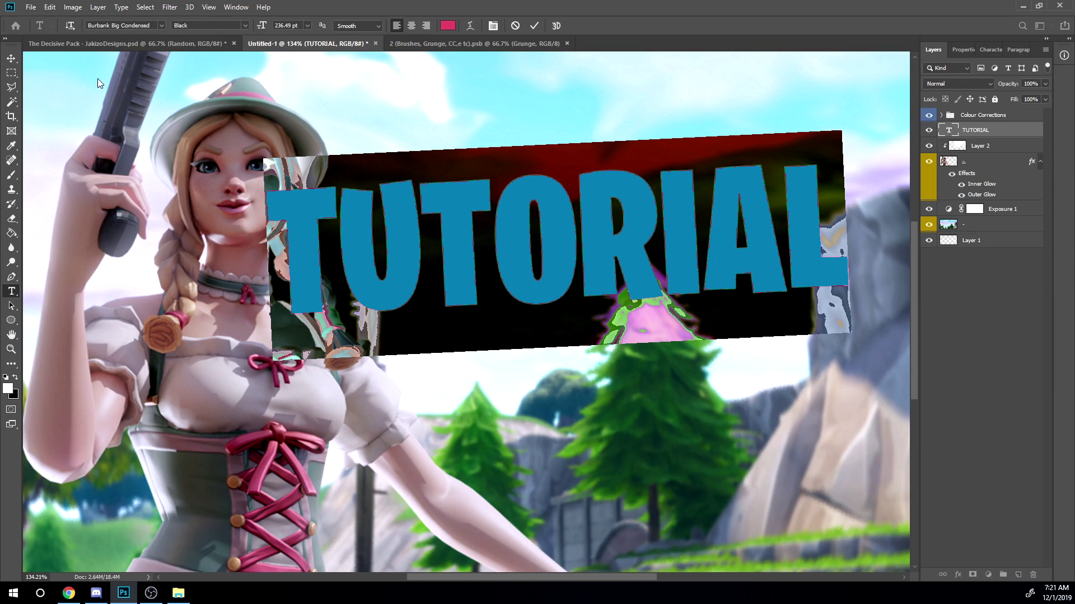
left_click(11, 58)
Move the TUTORIAL text layer beneath the character layer and duplicate it.
scroll(730, 254, "down", 3)
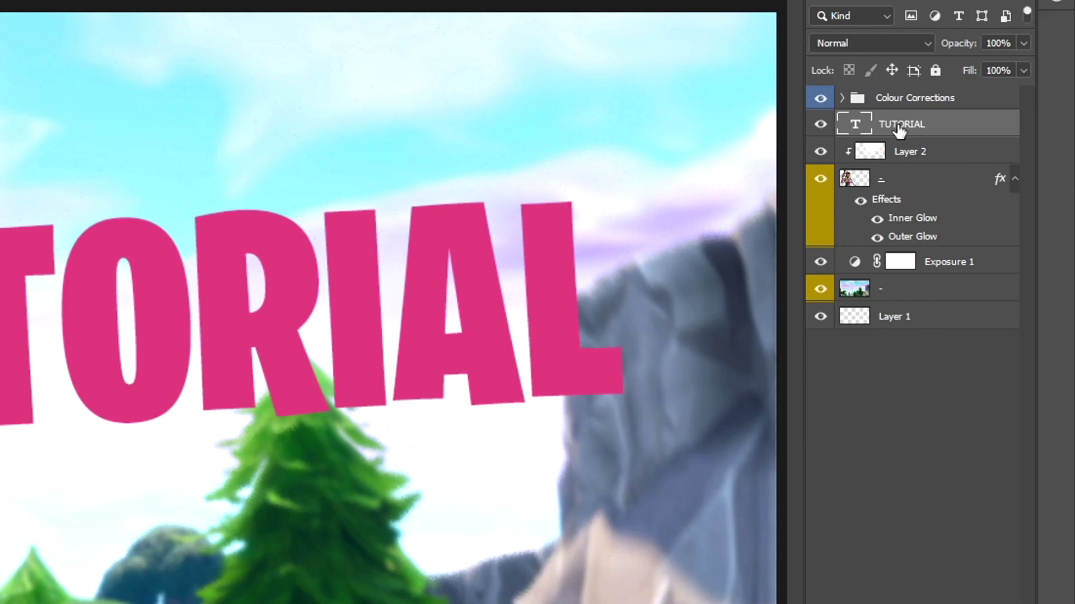
left_click_drag(974, 131, 979, 203)
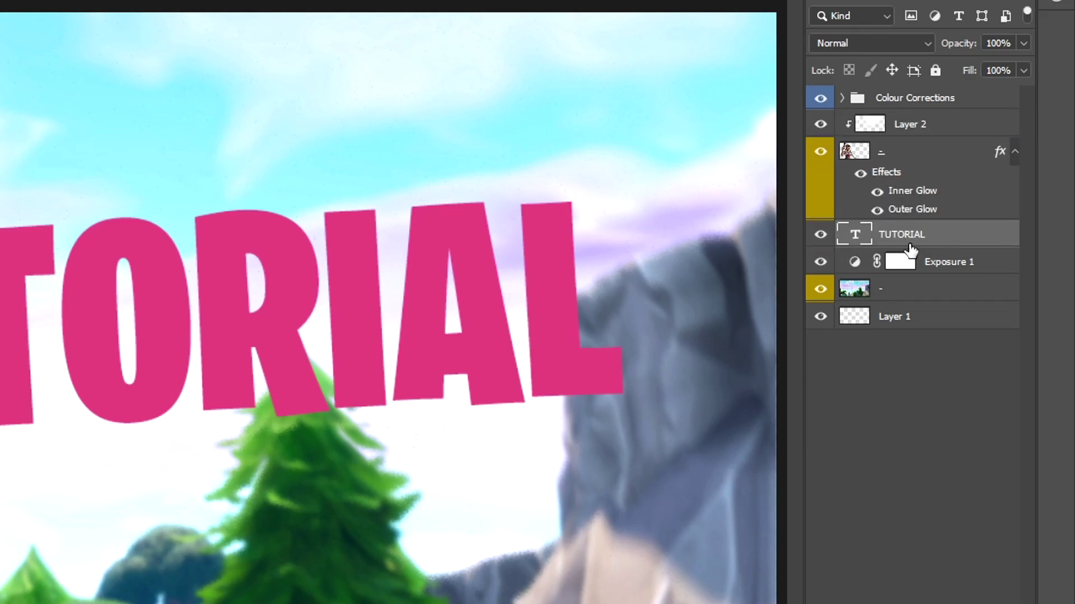
key("ctrl+j")
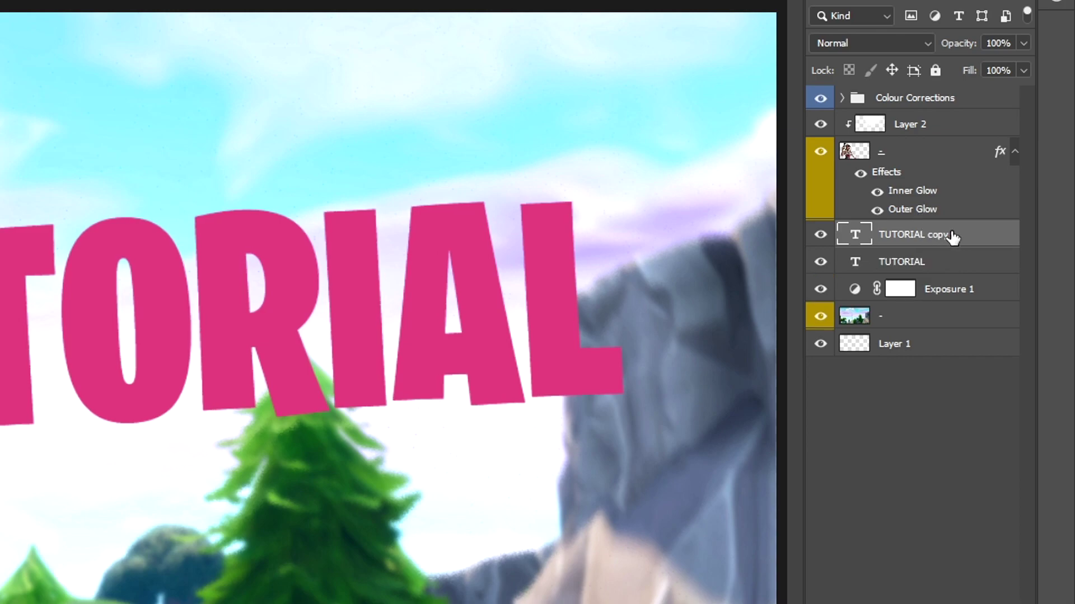
Rasterize the TUTORIAL copy layer and set its fill to 0%.
right_click(965, 231)
left_click(876, 338)
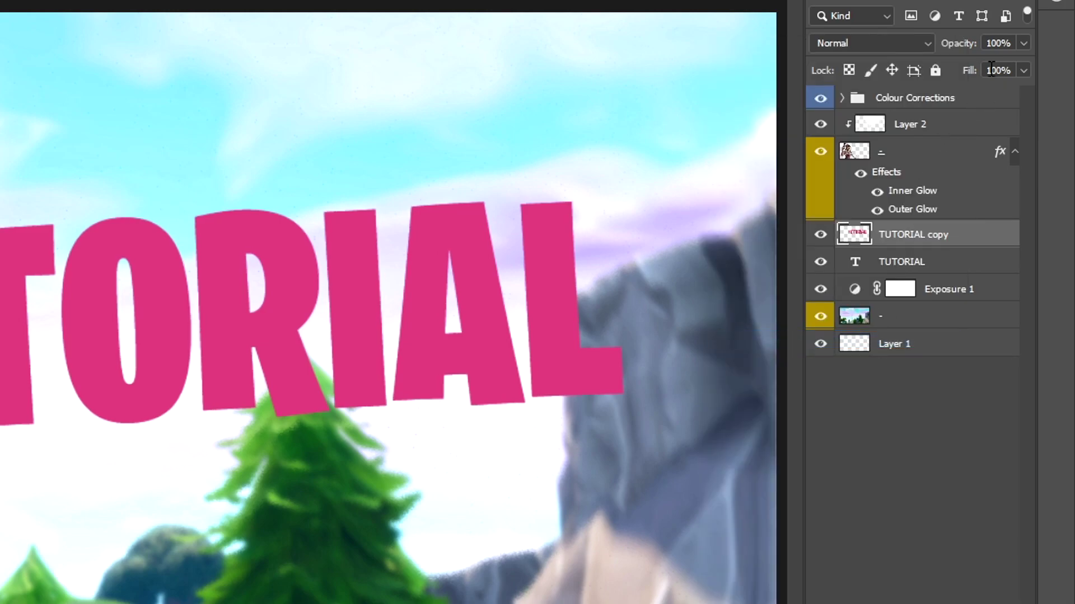
left_click_drag(966, 70, 829, 69)
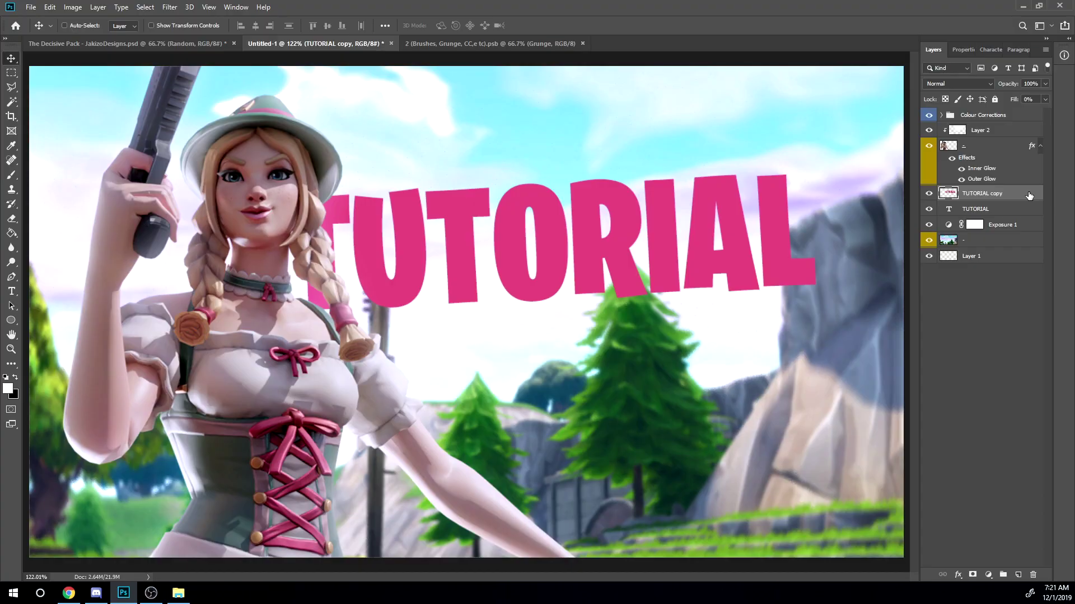
Add a 3 px stroke positioned inside to the TUTORIAL copy layer.
double_click(1029, 195)
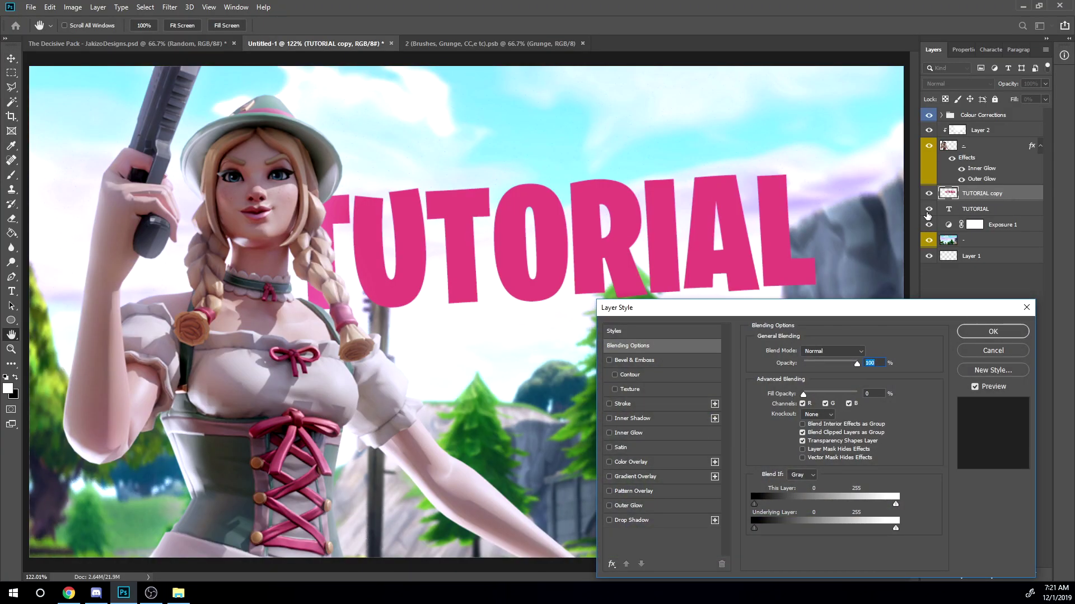
left_click(620, 405)
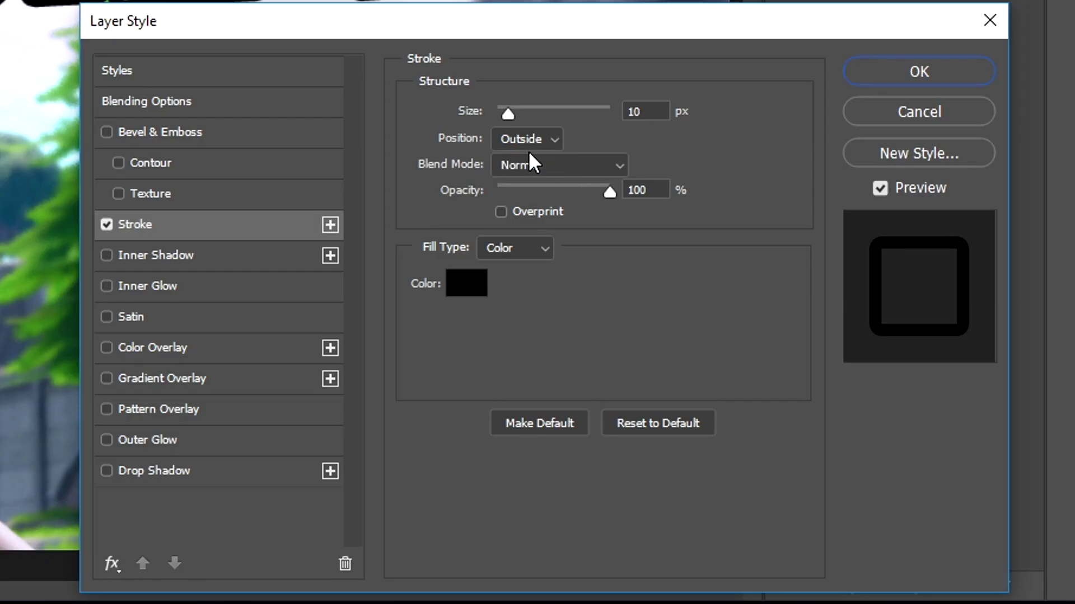
left_click(529, 146)
left_click(528, 169)
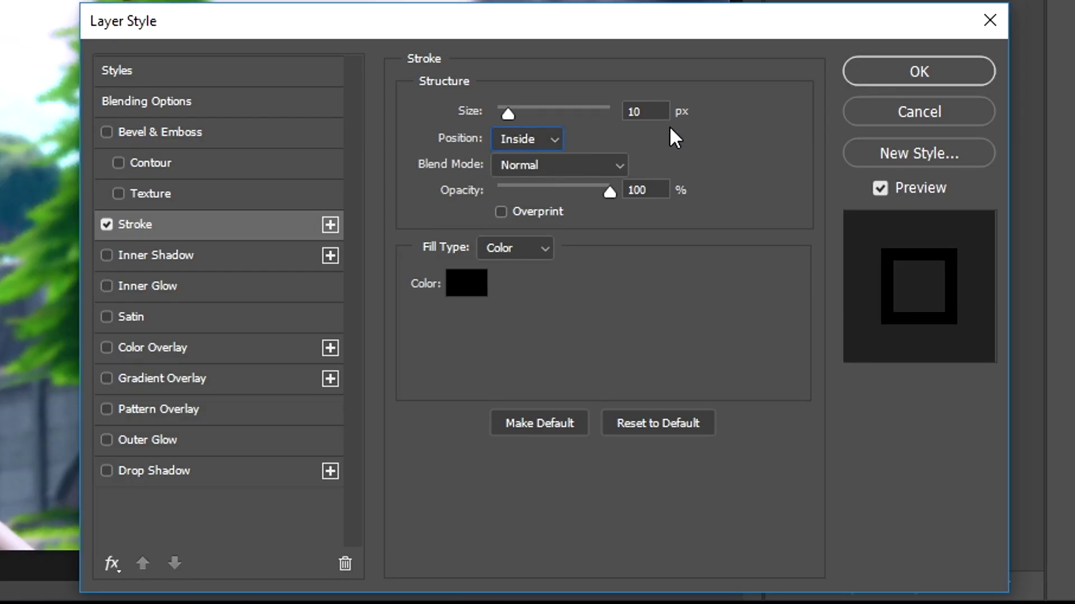
double_click(654, 110)
type("3")
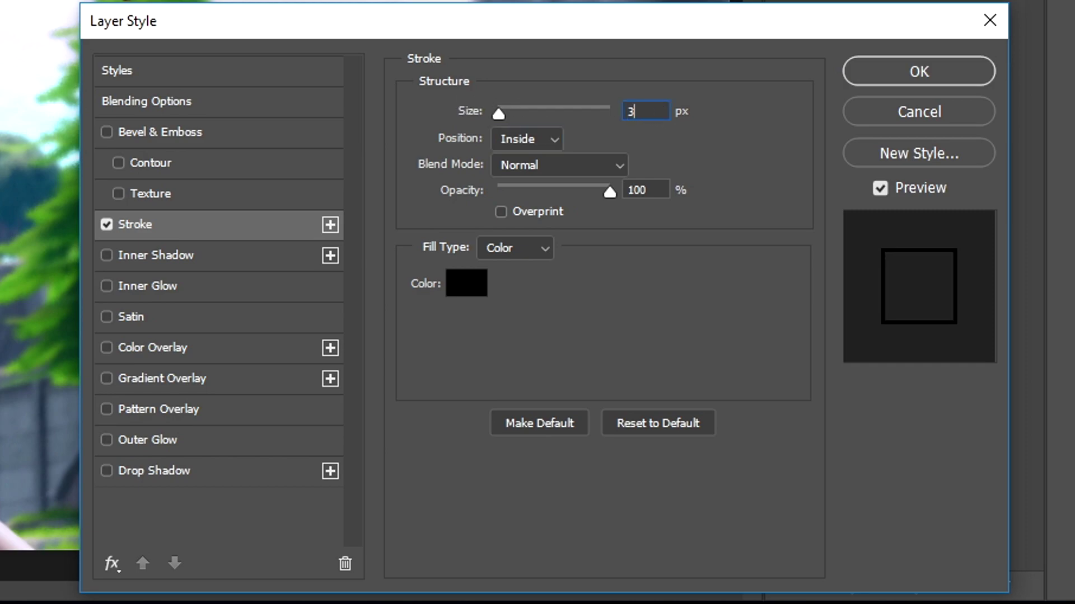
key("Return")
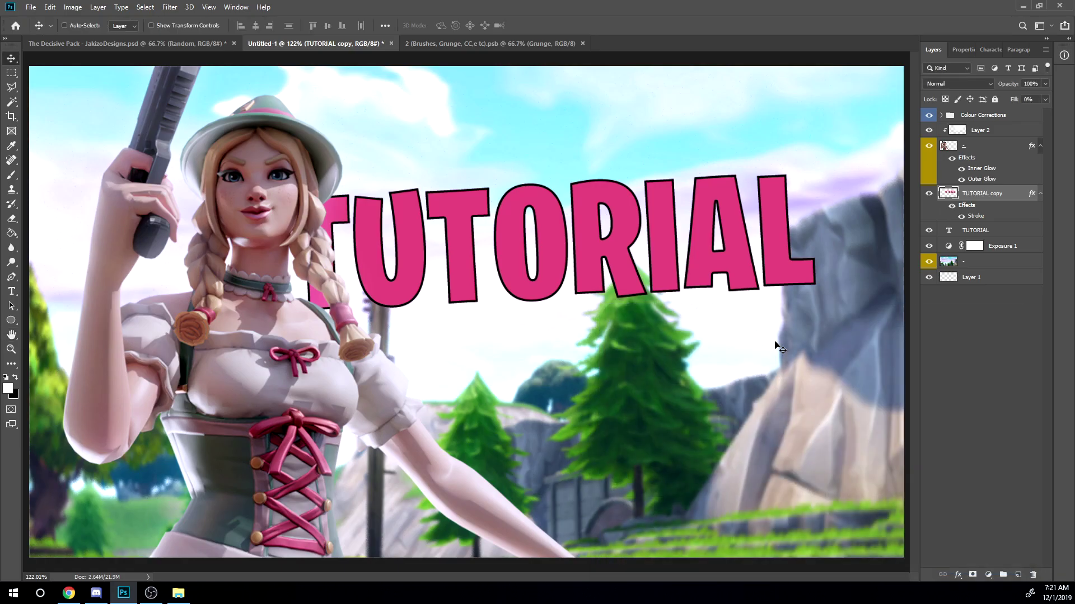
Recolour the TUTORIAL copy's stroke to the text's pink and move the layer above the character, clipped to it.
double_click(976, 217)
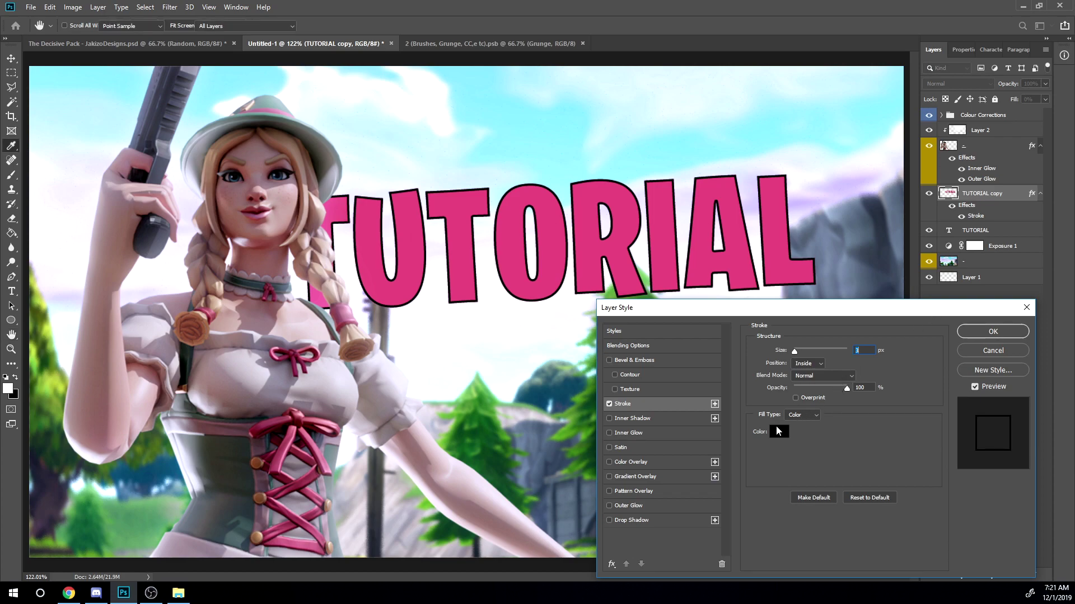
left_click(779, 431)
left_click(680, 255)
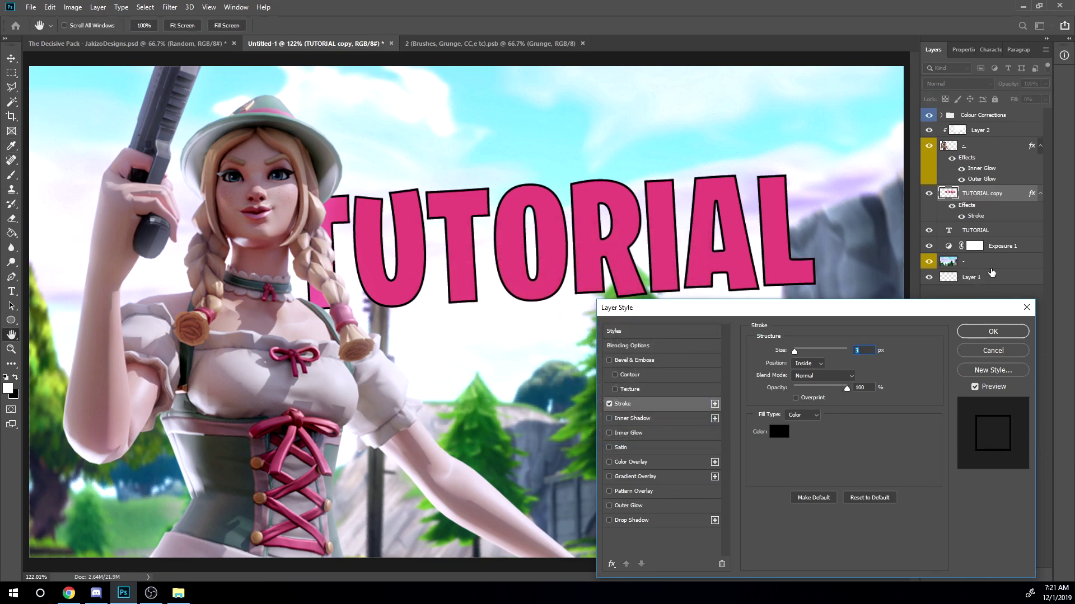
left_click(993, 332)
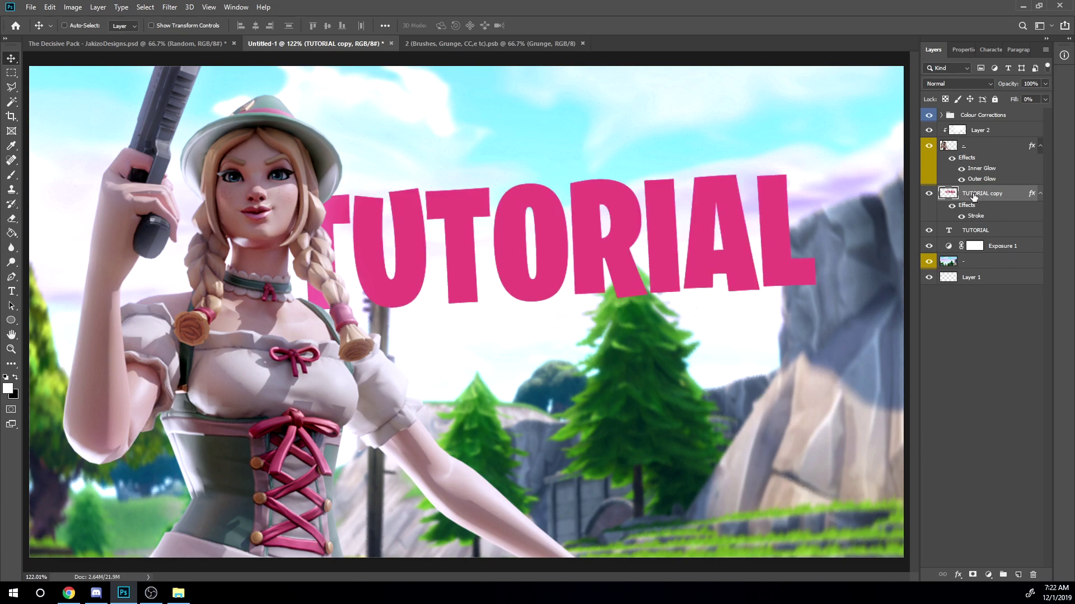
left_click_drag(974, 197, 964, 143)
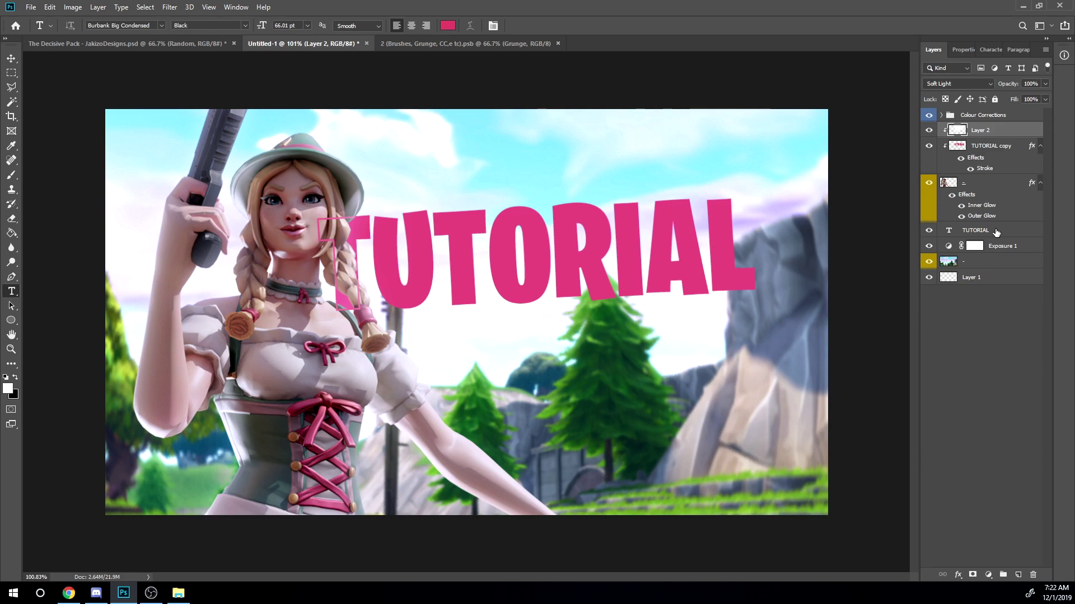
Duplicate the TUTORIAL text layer, place the copy directly below the original word and change its text to THUMBNAIL.
left_click(995, 232)
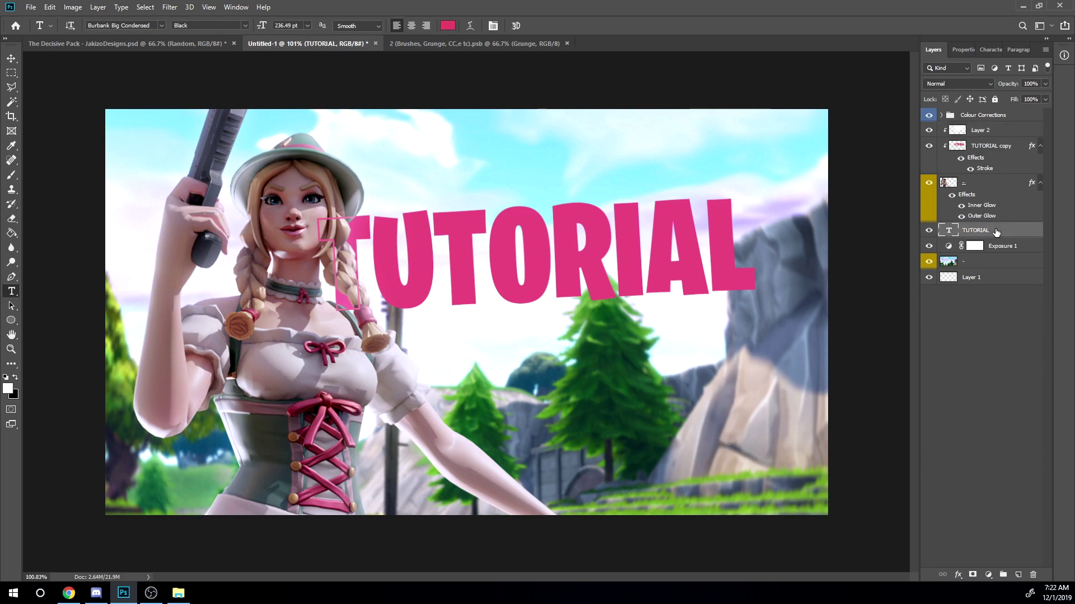
key("ctrl+j")
key("v")
left_click_drag(628, 253, 641, 349)
key("t")
left_click(625, 361)
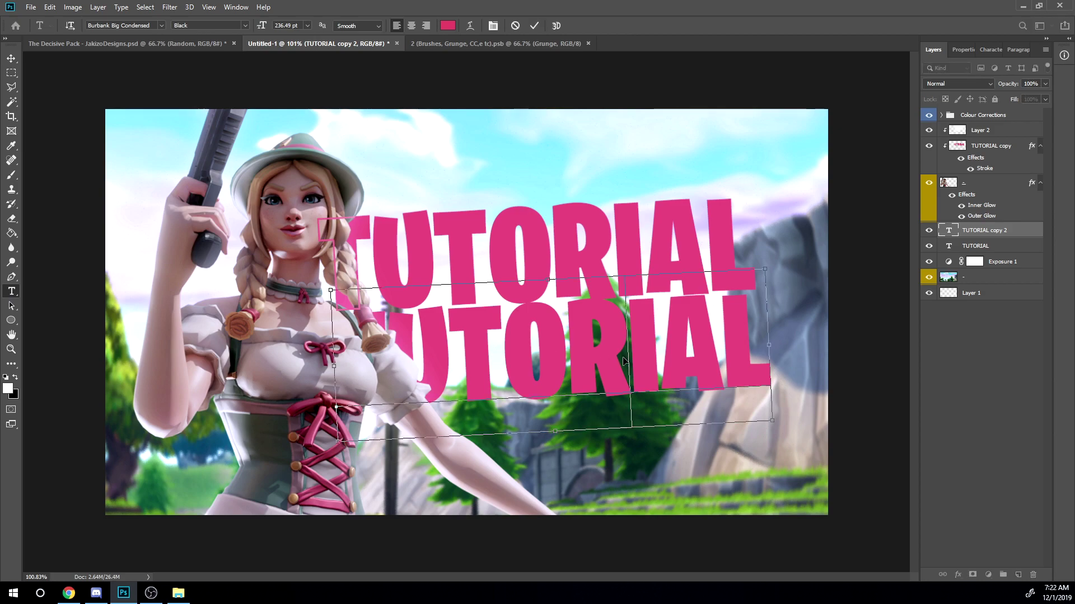
key("ctrl+a")
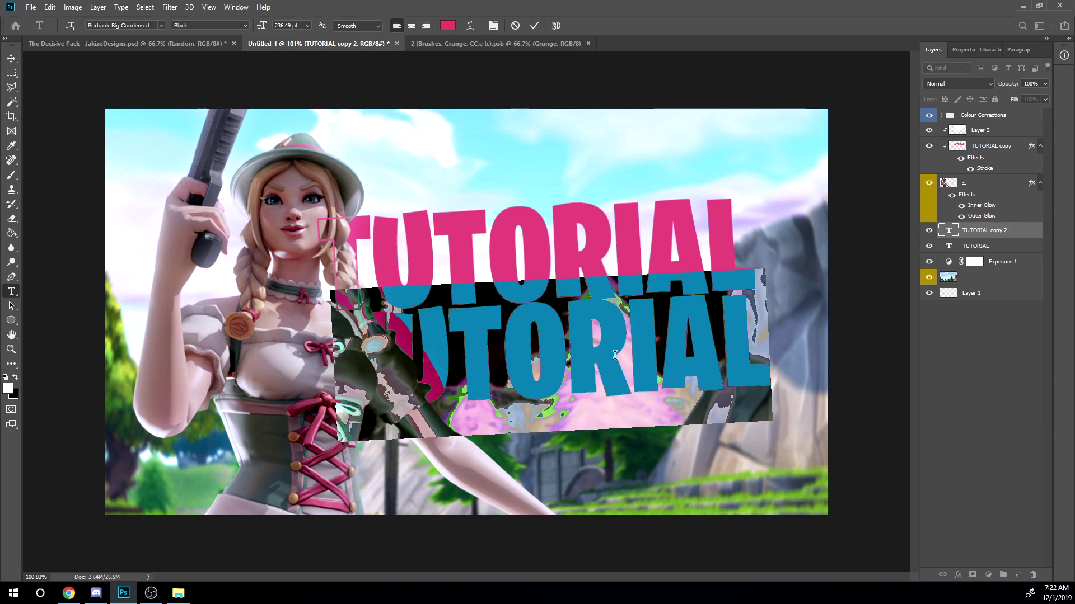
type("THUMBNAIL")
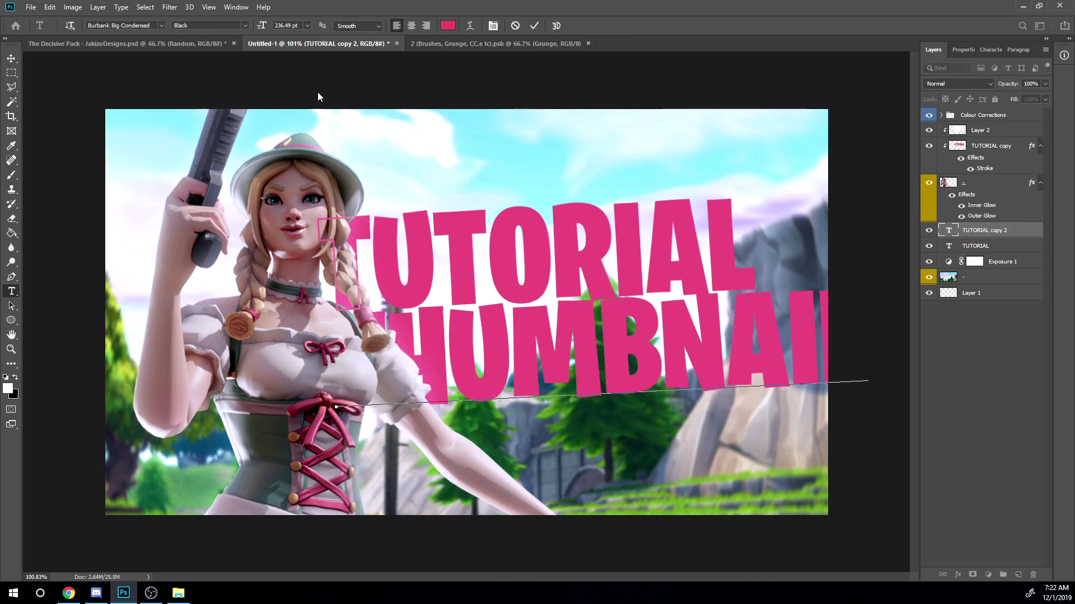
Scale down the THUMBNAIL text and position it beneath TUTORIAL so the whole word fits inside the canvas.
left_click(11, 60)
key("ctrl+t")
left_click_drag(869, 442, 748, 408)
left_click_drag(639, 315, 690, 335)
key("Return")
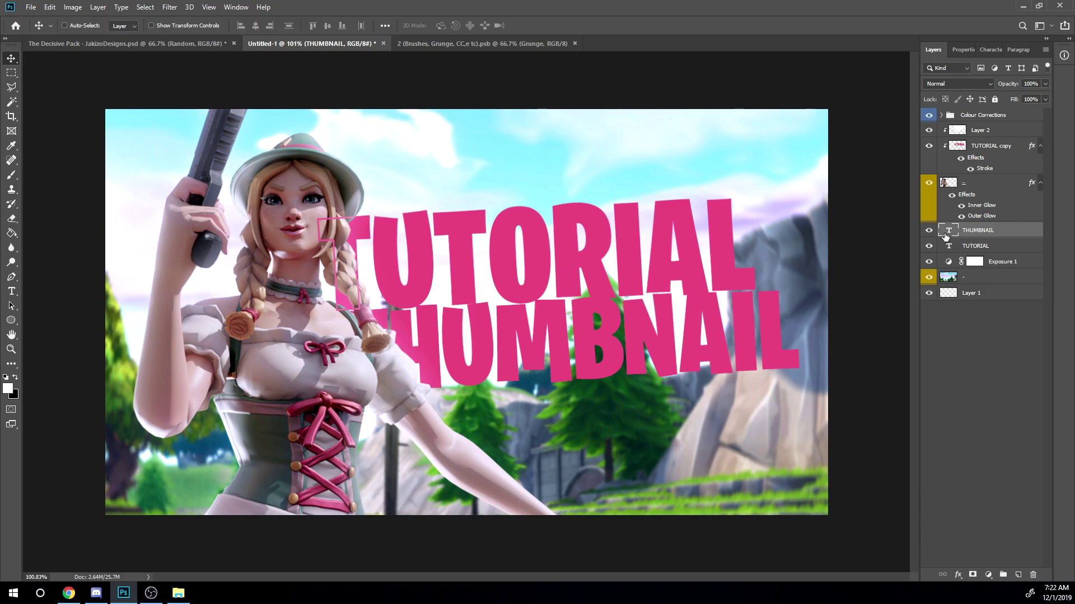
Bring the THUMBNAIL layer above the character, shift the word towards her torso and enlarge it slightly.
left_click_drag(945, 232, 959, 121)
left_click_drag(641, 330, 619, 334)
key("ctrl+t")
left_click_drag(778, 422, 795, 431)
left_click_drag(733, 376, 731, 377)
key("Return")
scroll(784, 237, "up", 2)
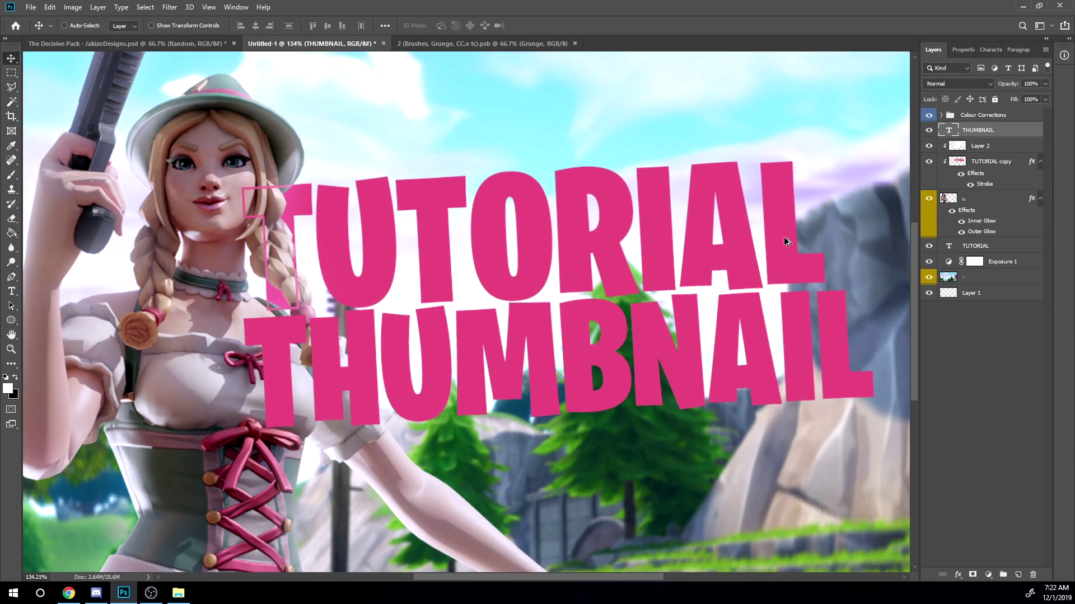
scroll(348, 209, "down", 2)
Recolour the THUMBNAIL text to a lighter grey-green, #667767, based on the colour of the character's bodice.
left_click(11, 291)
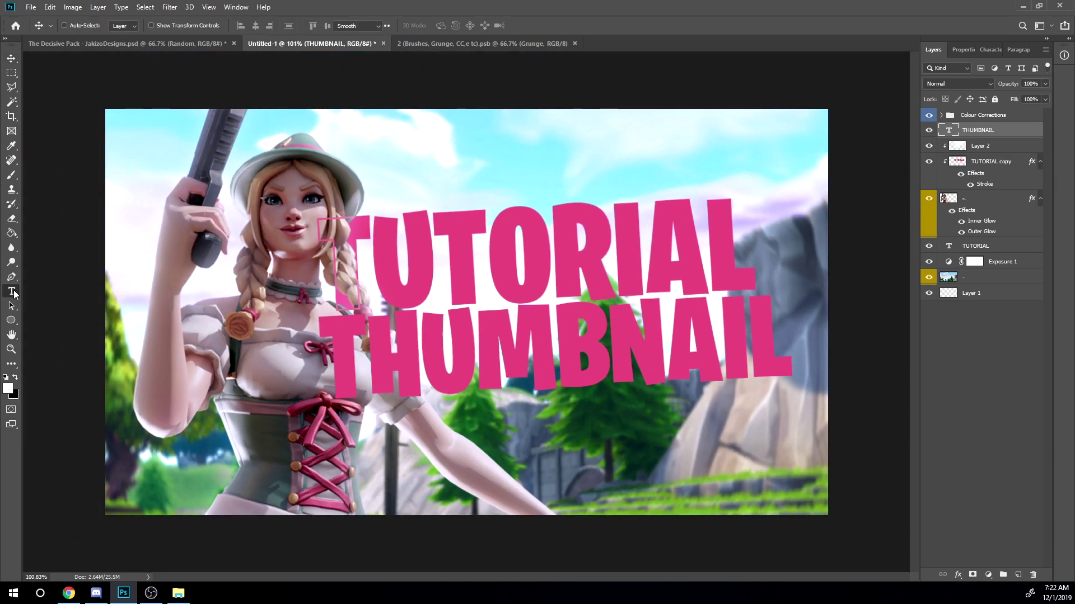
double_click(457, 365)
left_click(448, 26)
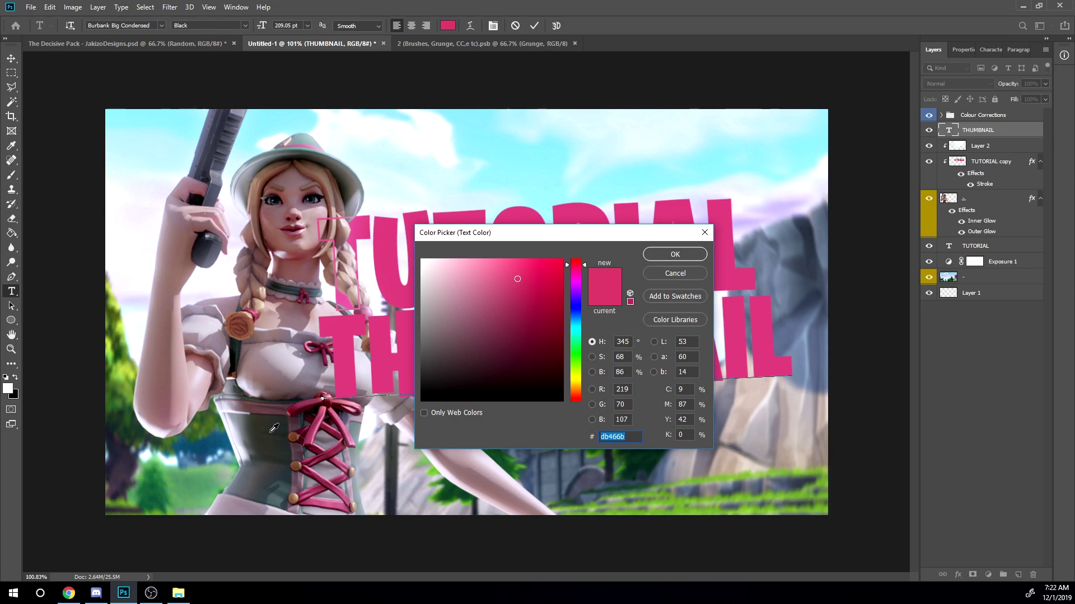
left_click(274, 428)
left_click_drag(567, 358, 565, 312)
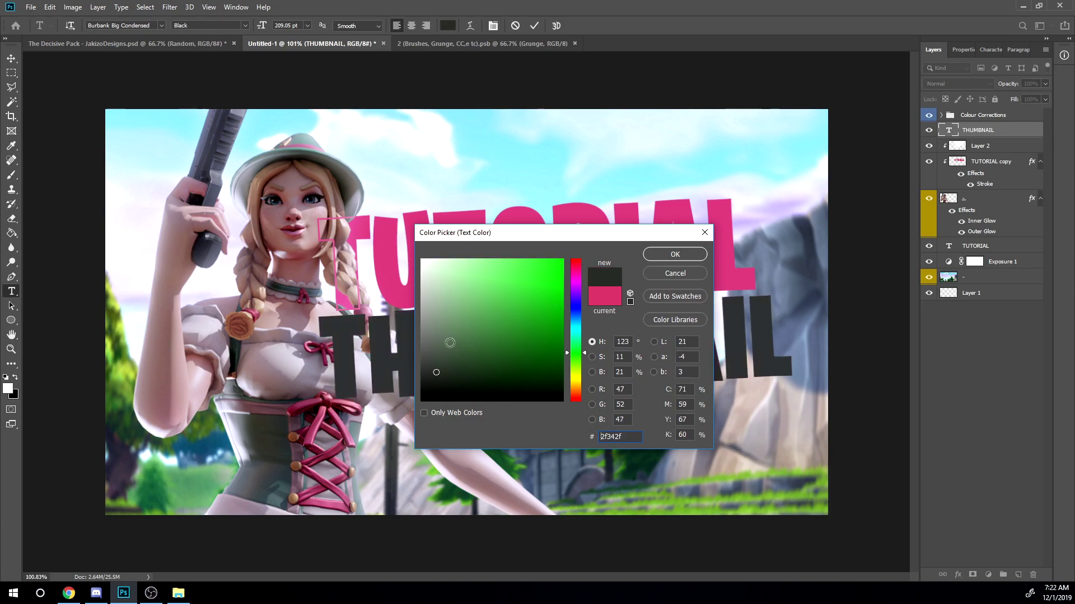
left_click_drag(436, 372, 441, 334)
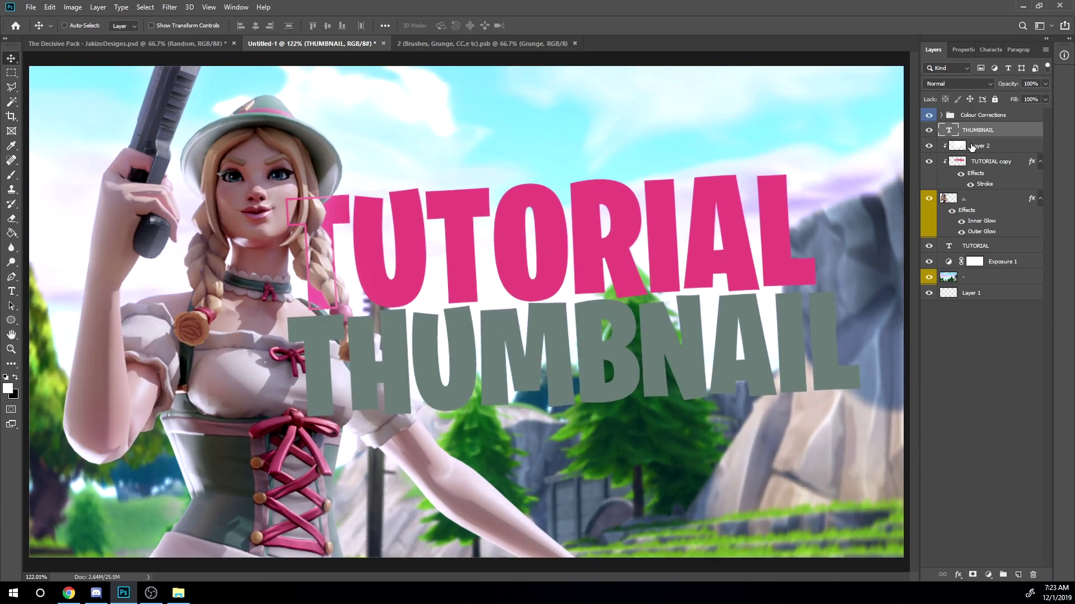
Move the THUMBNAIL text layer beneath the character layer and create a rasterized duplicate with 0% fill.
left_click_drag(978, 132, 992, 230)
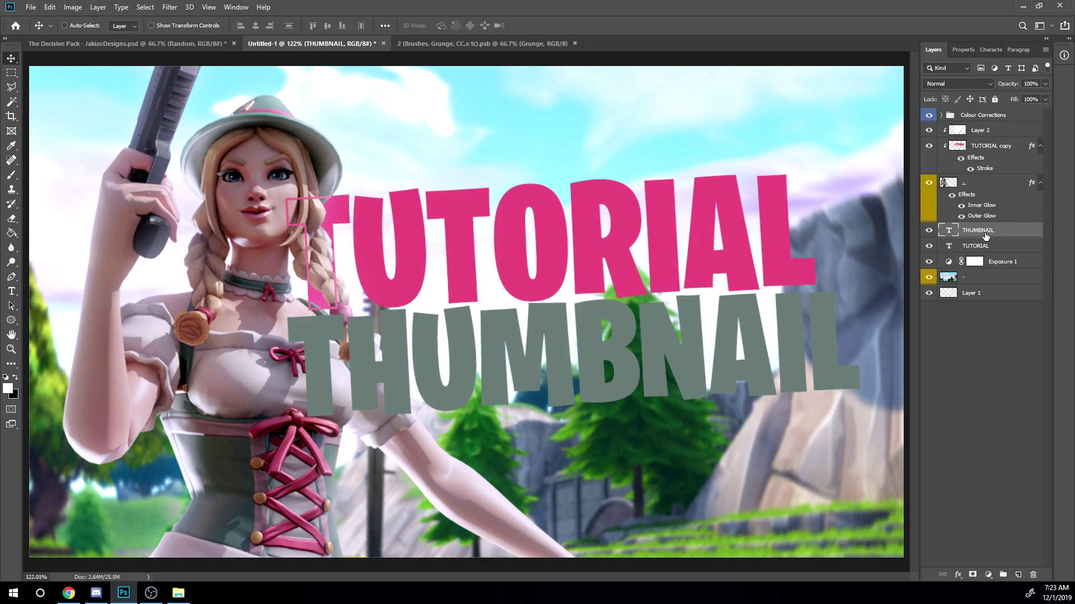
key("ctrl+j")
right_click(994, 230)
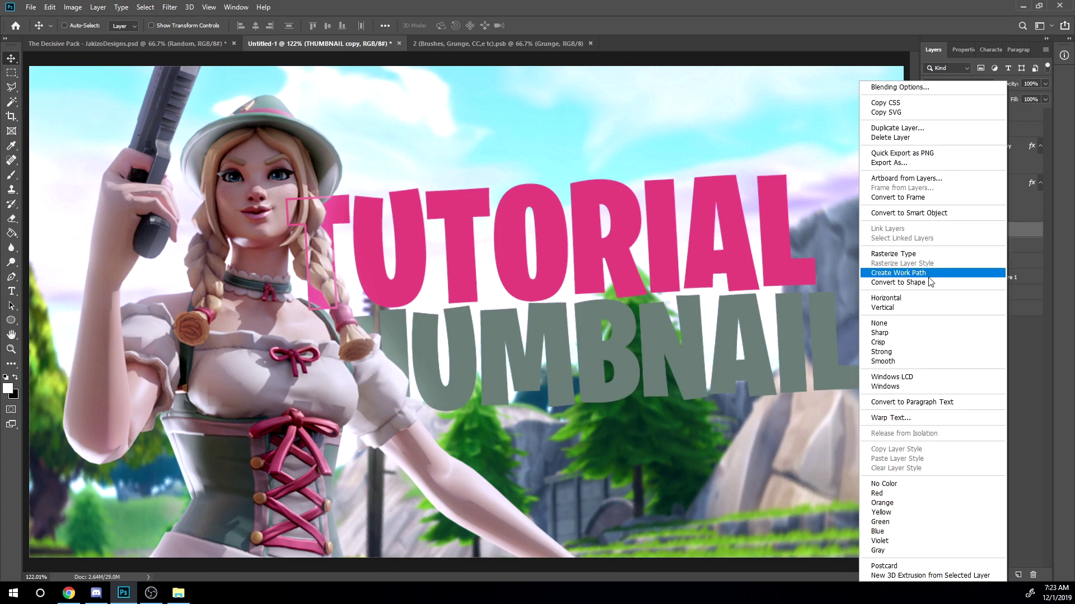
left_click(952, 253)
left_click_drag(1019, 100, 974, 100)
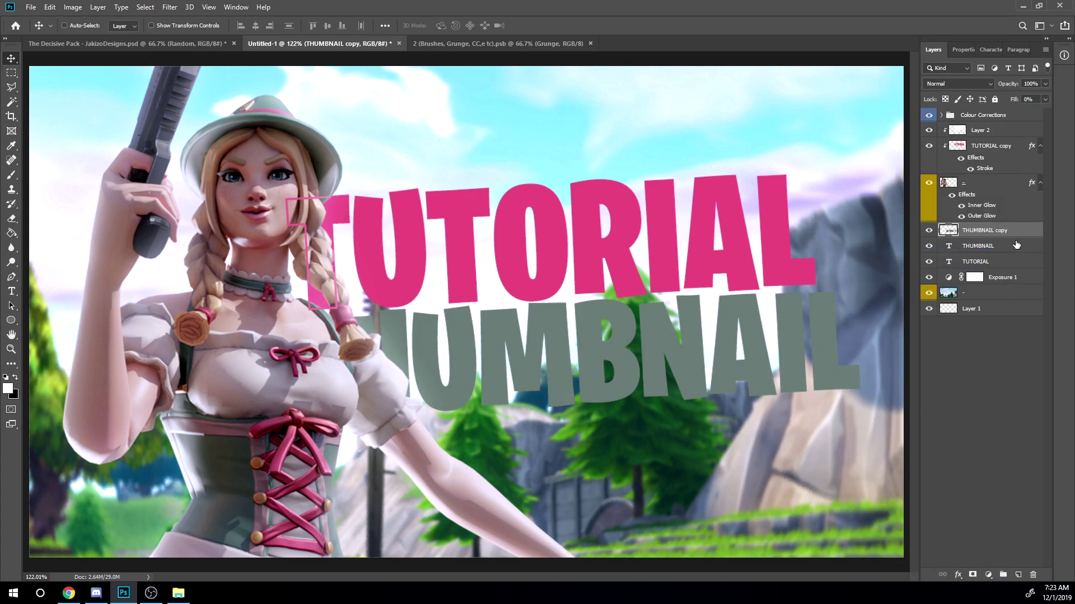
Add a 3 px inside stroke in grey-green #667767 to the THUMBNAIL copy layer.
key("h")
double_click(1022, 232)
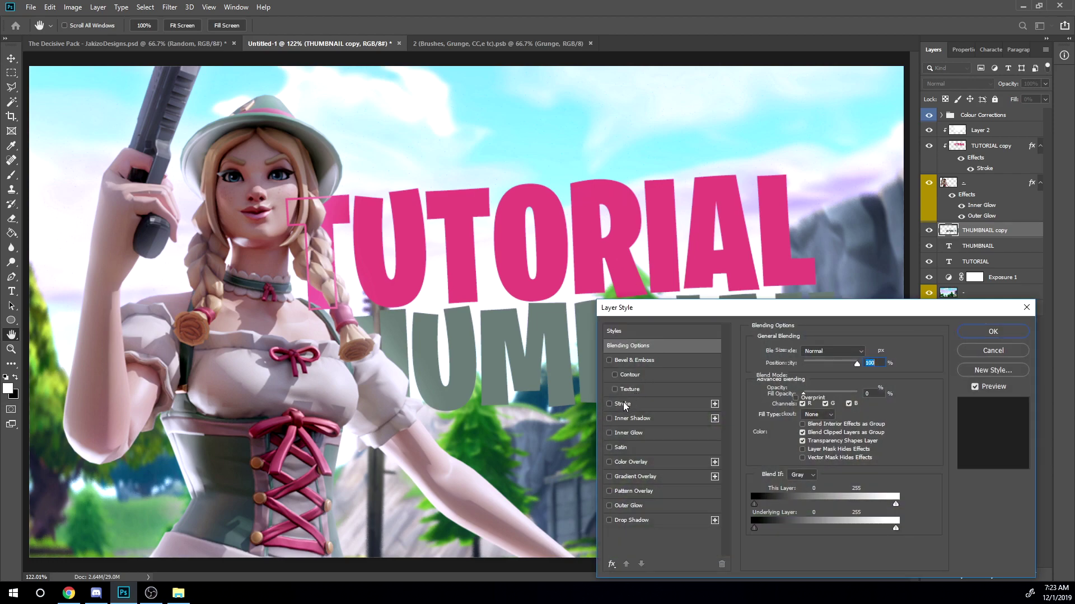
left_click(623, 403)
left_click(781, 428)
key("ctrl+v")
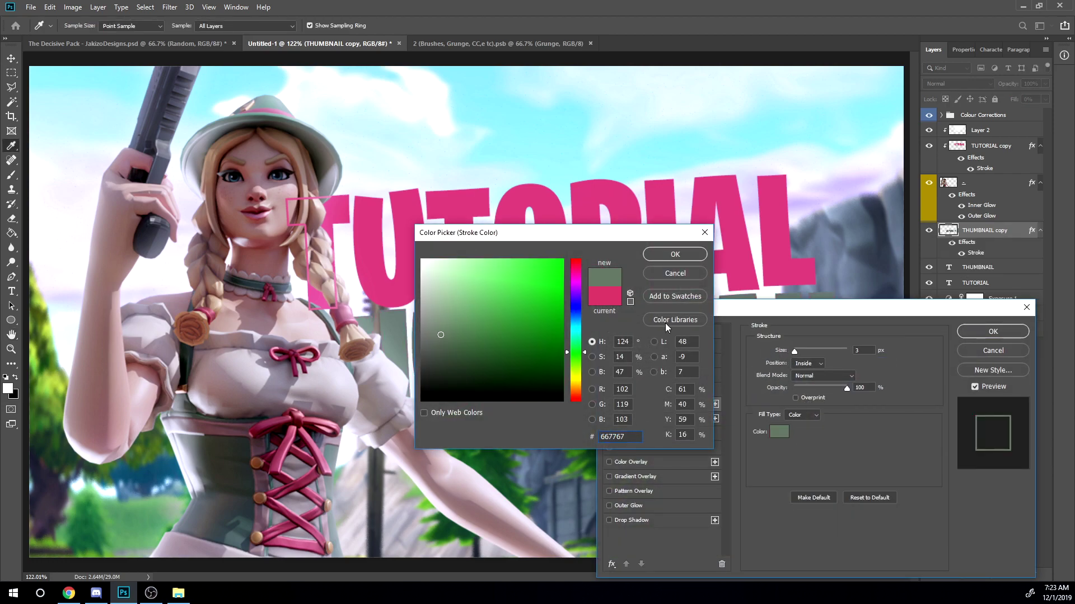
key("Return")
key("Return")
Move the THUMBNAIL copy layer above the TUTORIAL copy so that it is clipped to the character layer.
key("v")
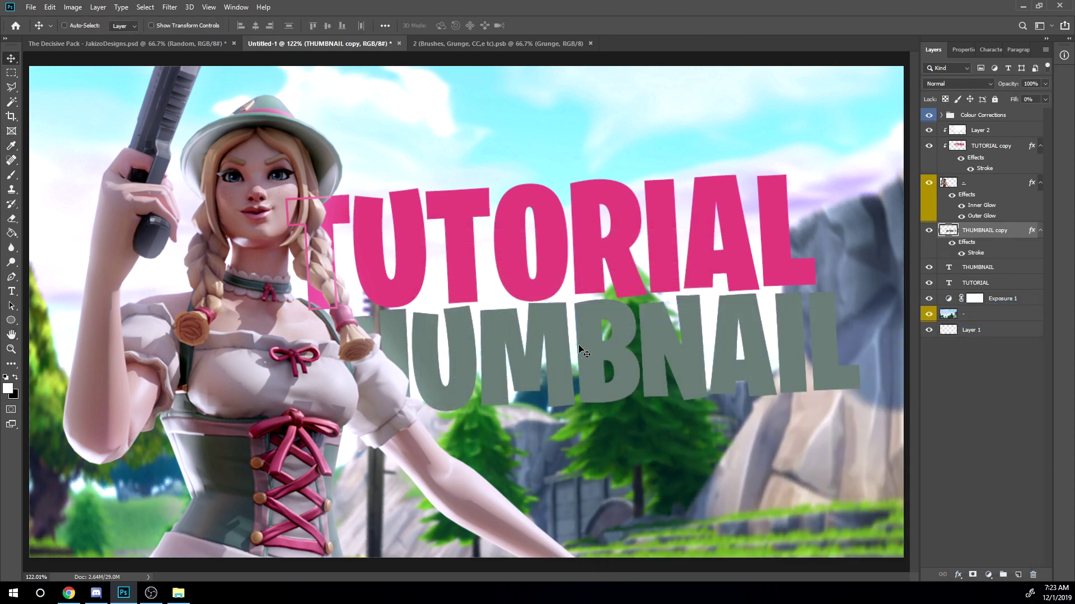
left_click_drag(999, 231, 980, 147)
scroll(727, 253, "down", 5)
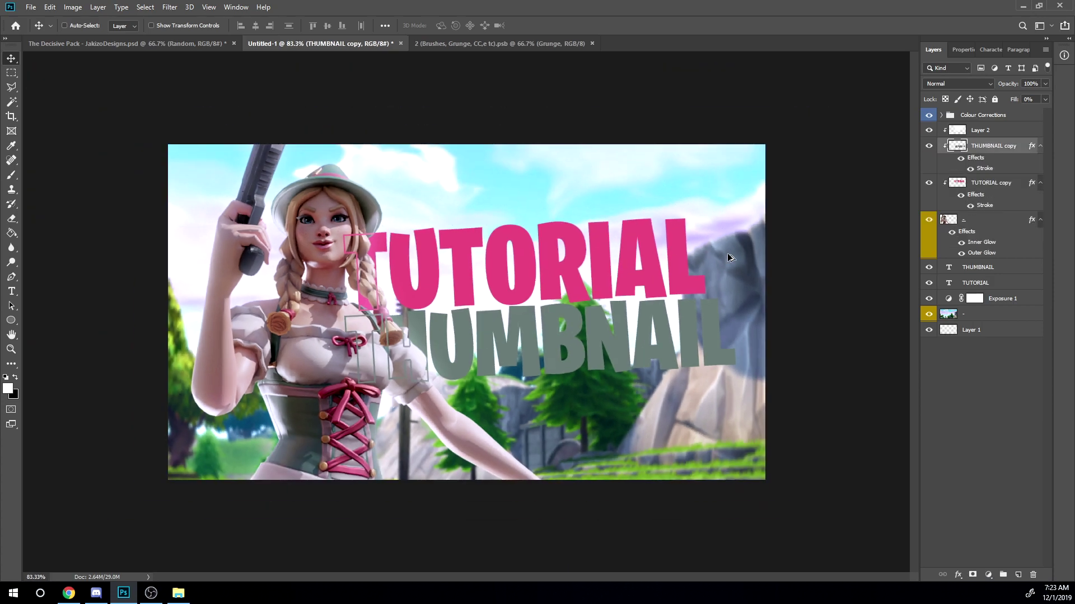
scroll(729, 308, "up", 4)
Add a black drop shadow to the THUMBNAIL text with 10 px distance, 8% spread, 16 px size and reduced opacity.
double_click(1015, 269)
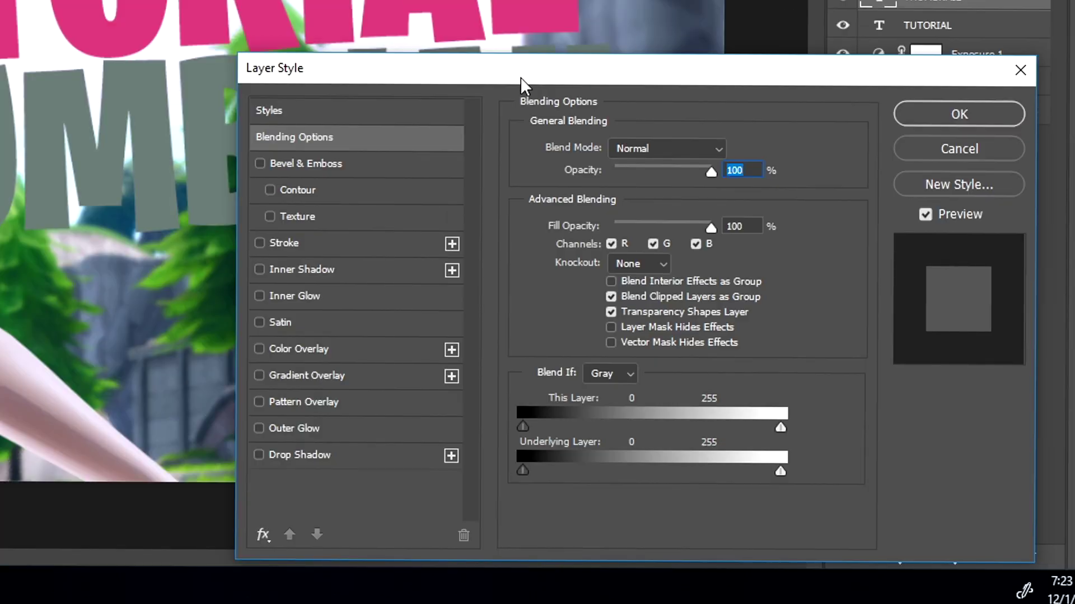
left_click(302, 455)
left_click_drag(473, 75, 627, 140)
left_click_drag(792, 247, 925, 250)
left_click_drag(766, 323, 703, 313)
mouse_move(749, 350)
left_mouse_down()
mouse_move(770, 348)
mouse_move(760, 339)
left_mouse_up()
left_click(760, 304)
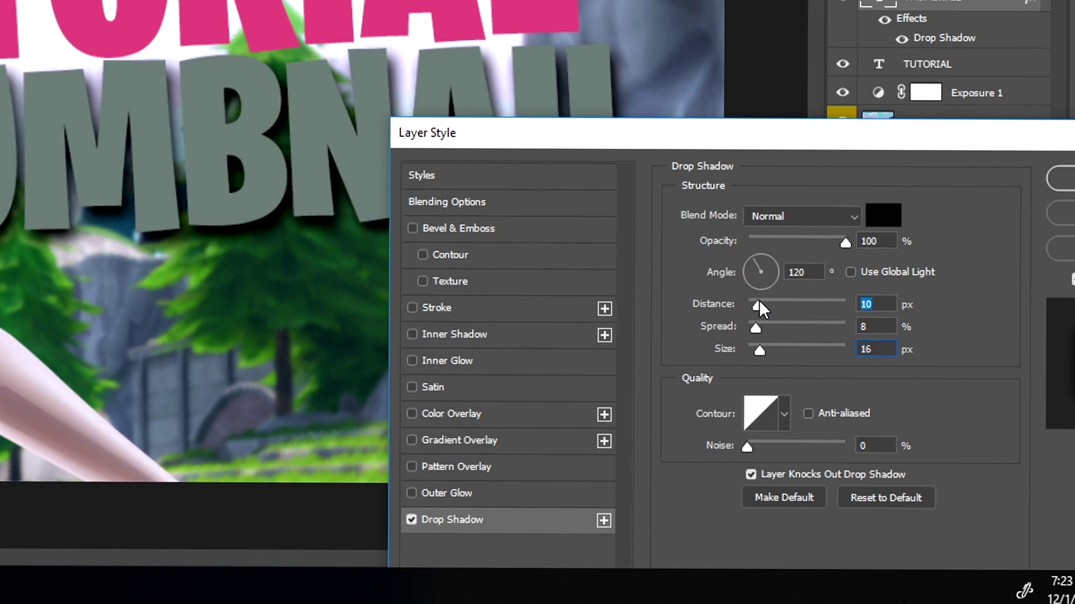
left_click_drag(808, 236, 787, 238)
key("Return")
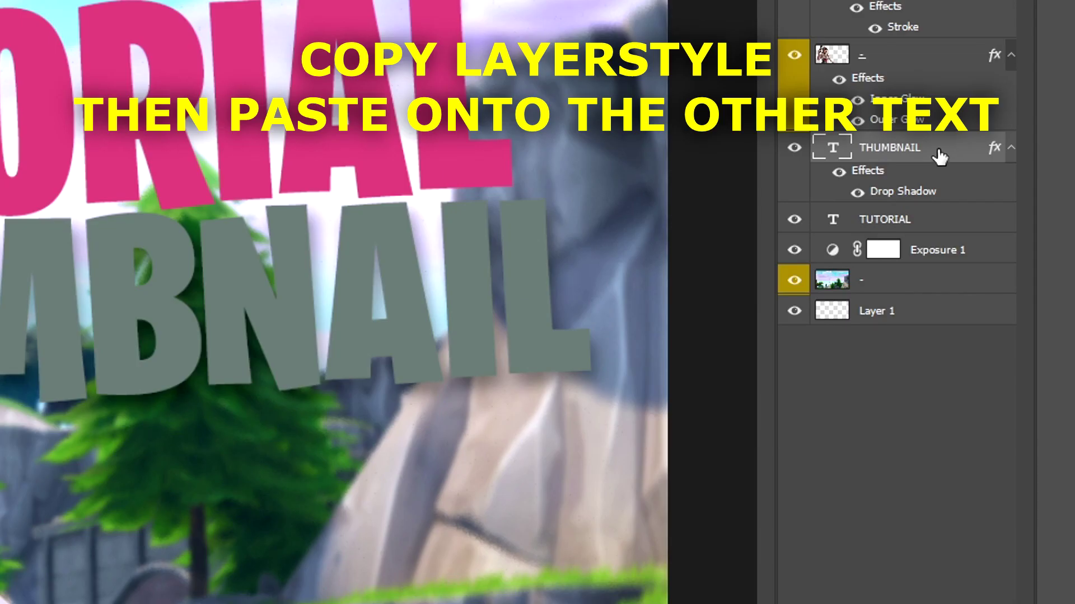
Copy the THUMBNAIL text's layer style and paste it onto the TUTORIAL text layer.
right_click(1003, 271)
left_click(908, 447)
right_click(909, 218)
left_click(775, 519)
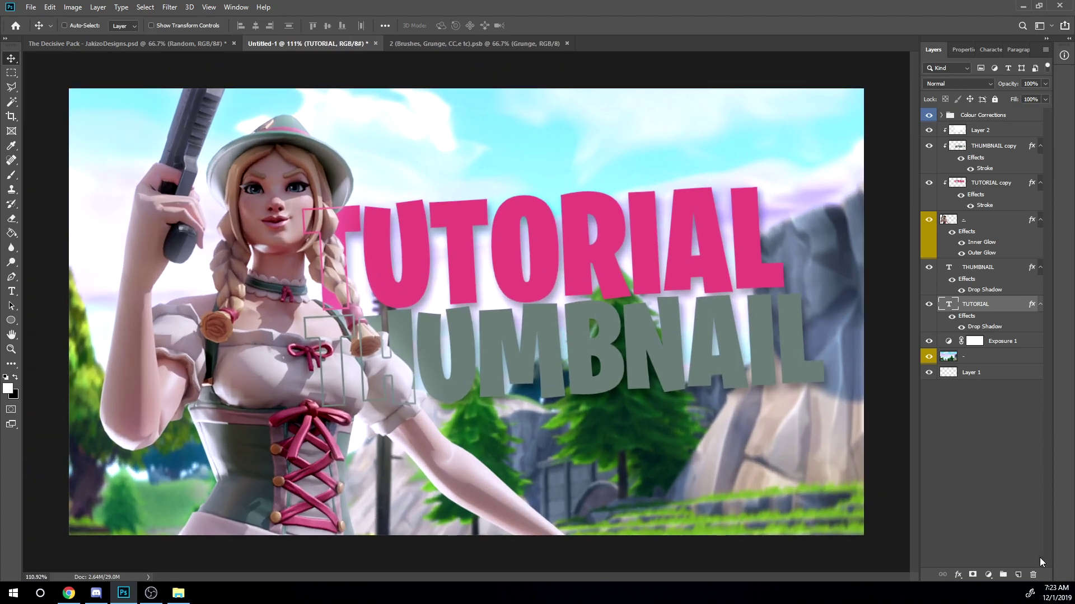
Create a new layer above the TUTORIAL text and clip it to that text.
left_click(1017, 575)
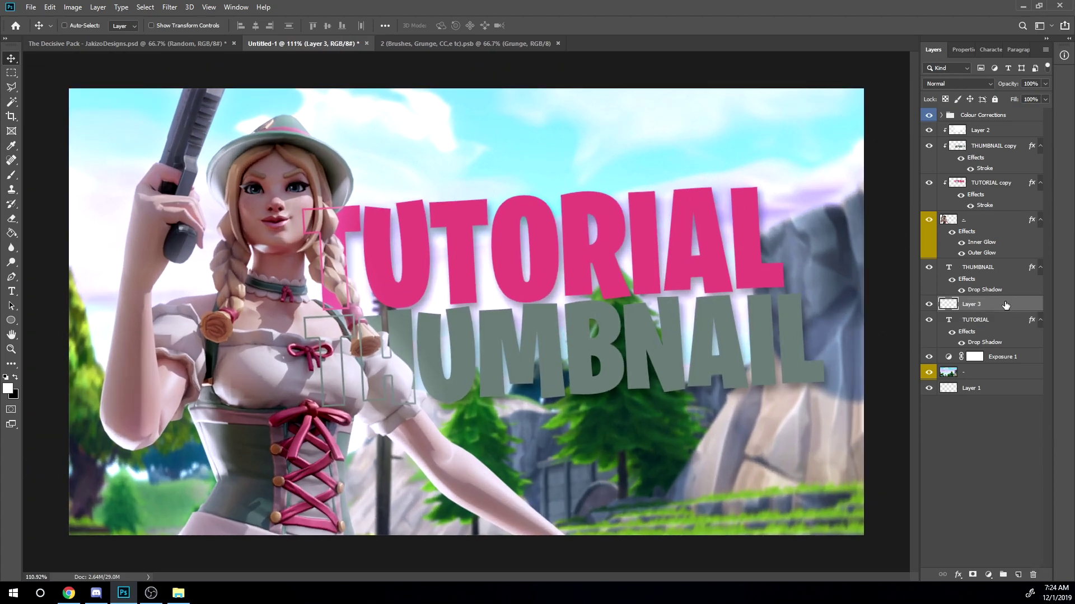
right_click(1006, 305)
left_click(951, 326)
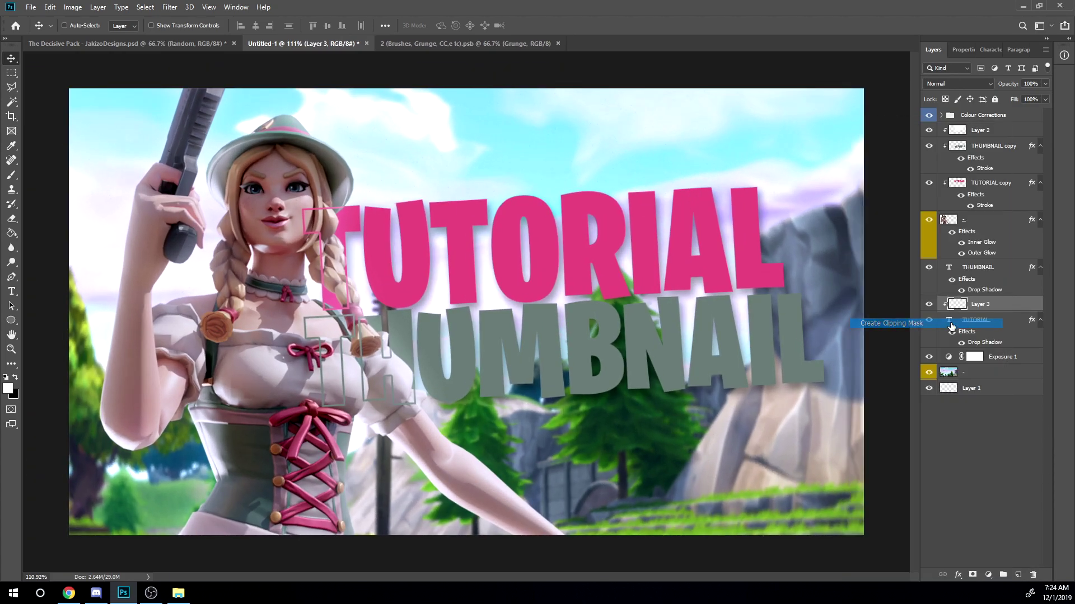
Draw a closed curved Pen path across the lower half of the TUTORIAL lettering and convert it to a selection.
key("l")
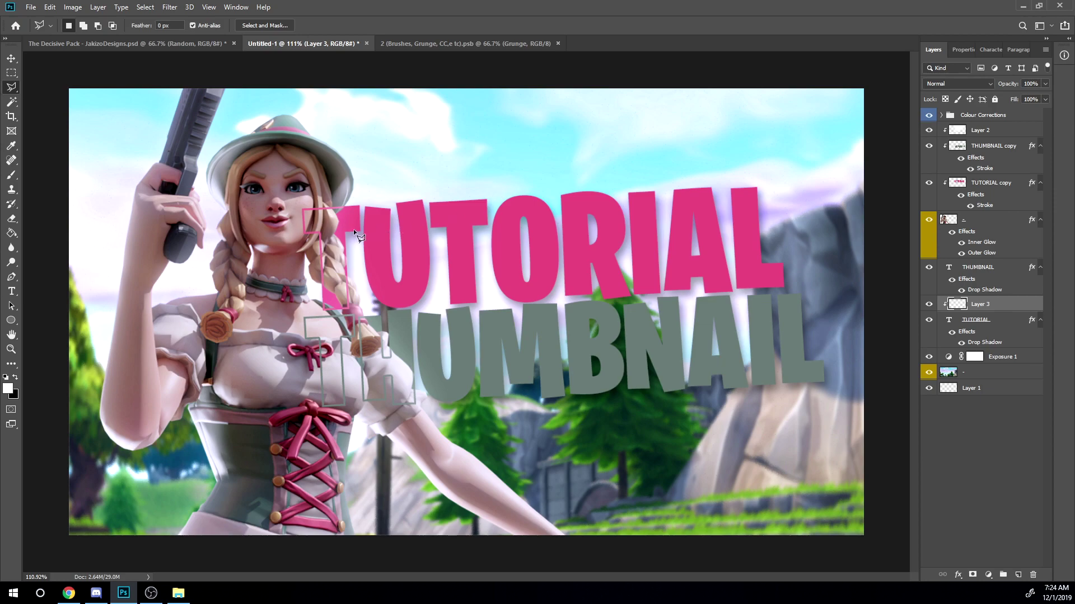
key("p")
left_click(293, 273)
left_click_drag(804, 272, 910, 343)
left_click(686, 421)
left_click(201, 361)
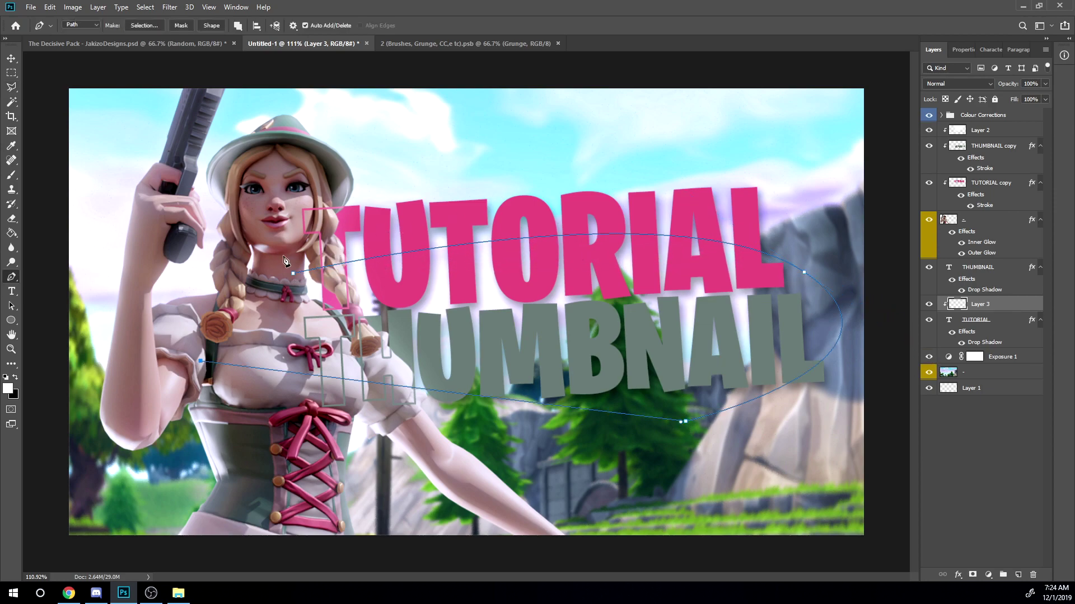
left_click(293, 274)
right_click(338, 273)
left_click(364, 319)
key("Return")
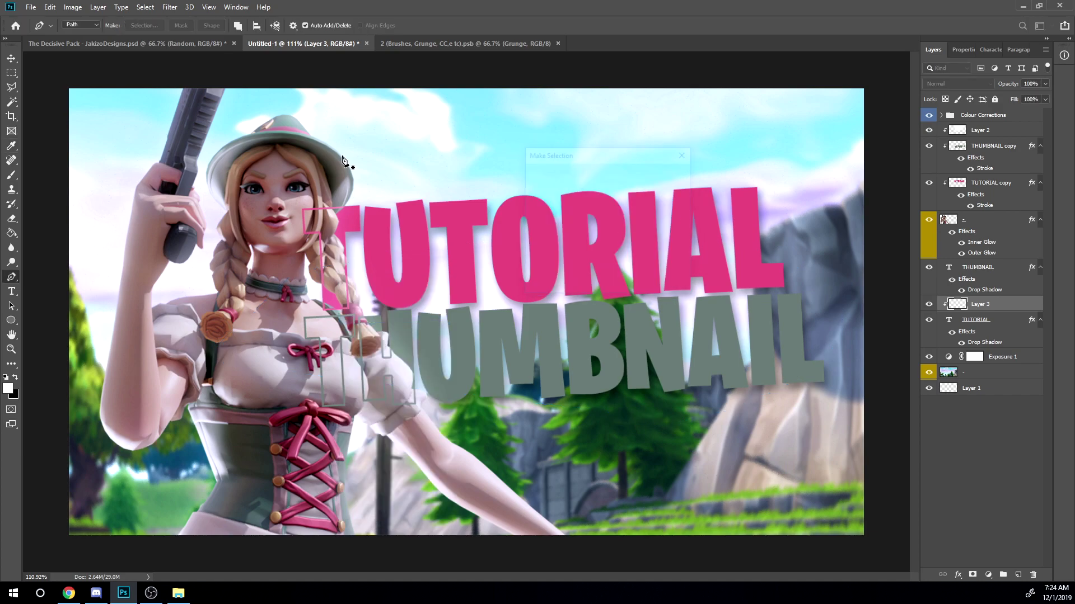
Paint soft black shading with a 330 px brush along the upper edge of the curved selection across TUTORIAL, and deselect.
key("b")
right_click(426, 196, "alt")
key("x")
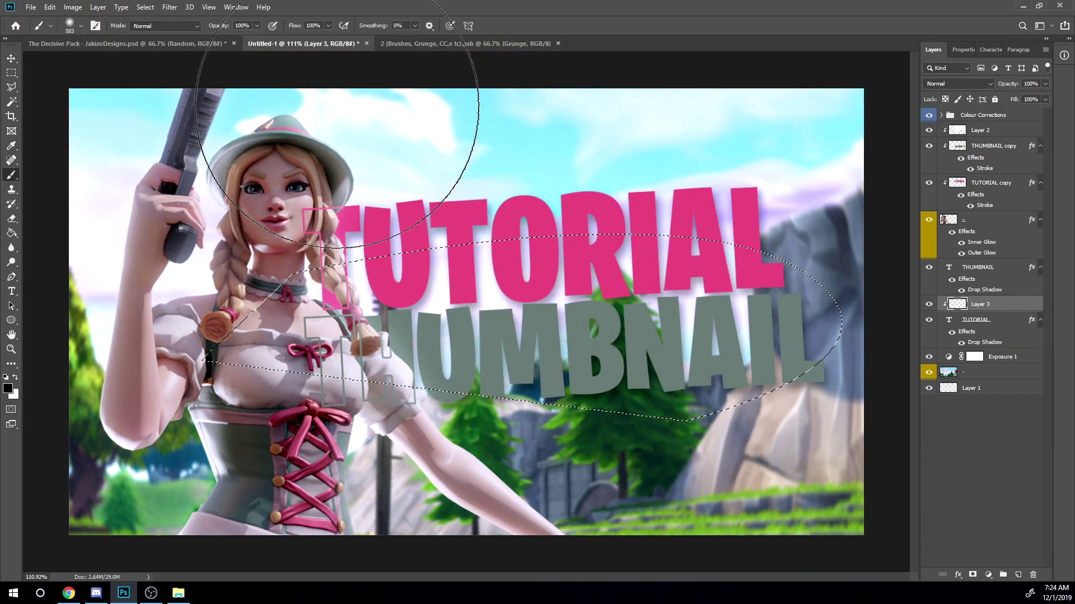
key("alt")
left_click_drag(323, 172, 314, 172)
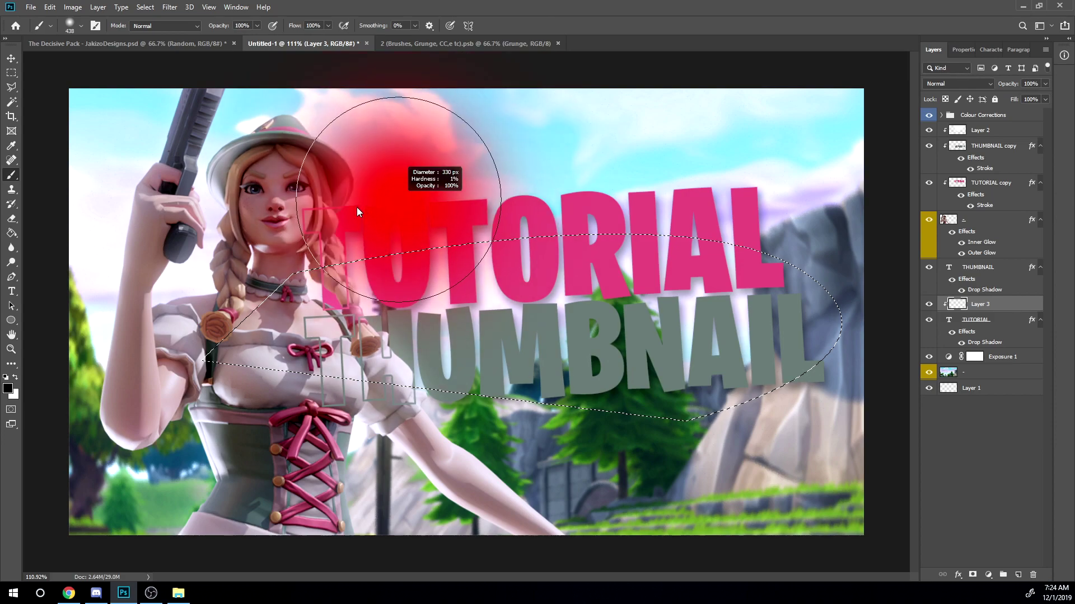
left_click_drag(507, 148, 794, 154)
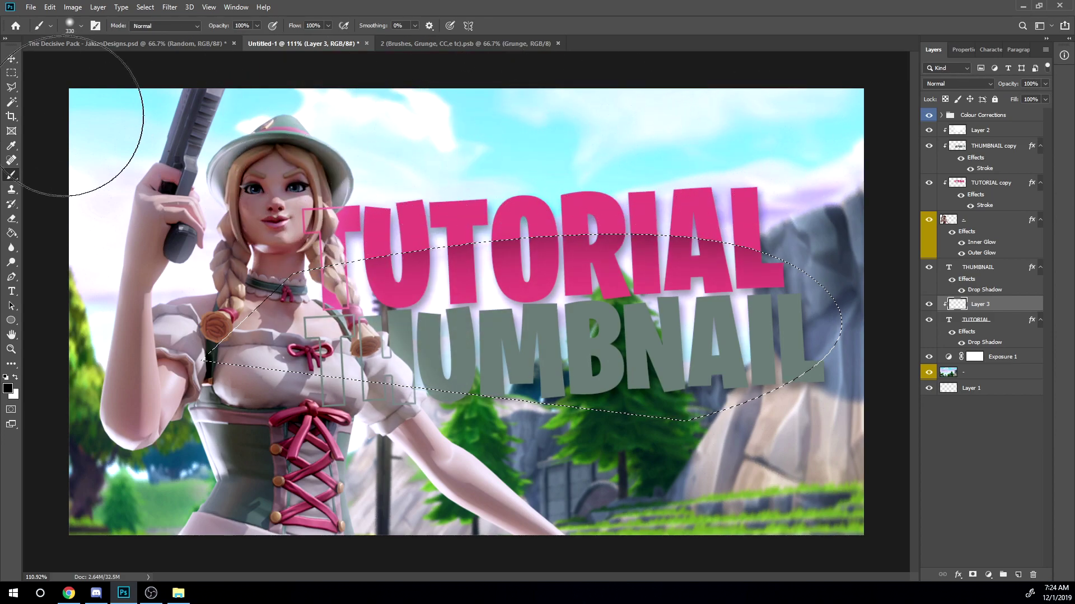
left_click(11, 72)
left_click(89, 92)
scroll(427, 205, "down", 2)
scroll(427, 205, "up", 1)
scroll(427, 205, "up", 1)
key("v")
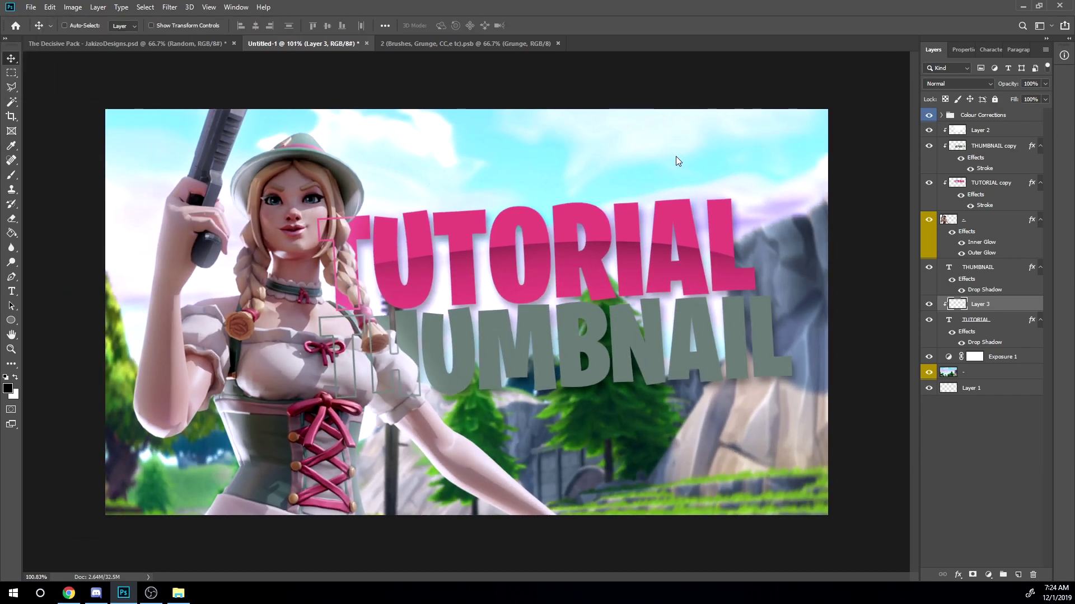
Duplicate the TUTORIAL shading layer, place the copy above the THUMBNAIL text and clip it to that text.
scroll(672, 185, "up", 3)
scroll(669, 200, "down", 2)
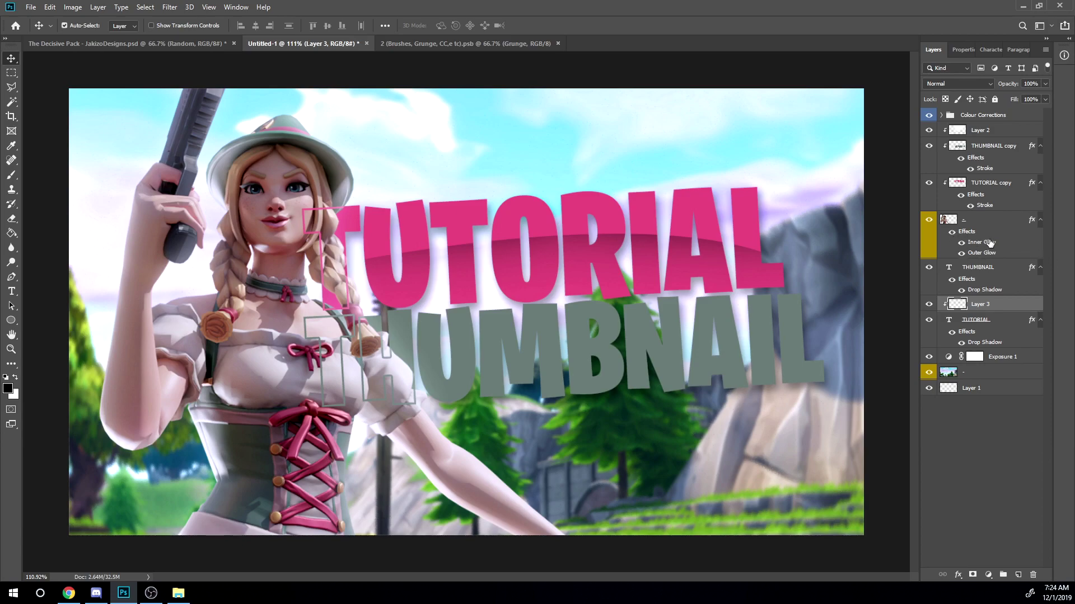
key("ctrl+j")
left_click_drag(994, 305, 988, 270)
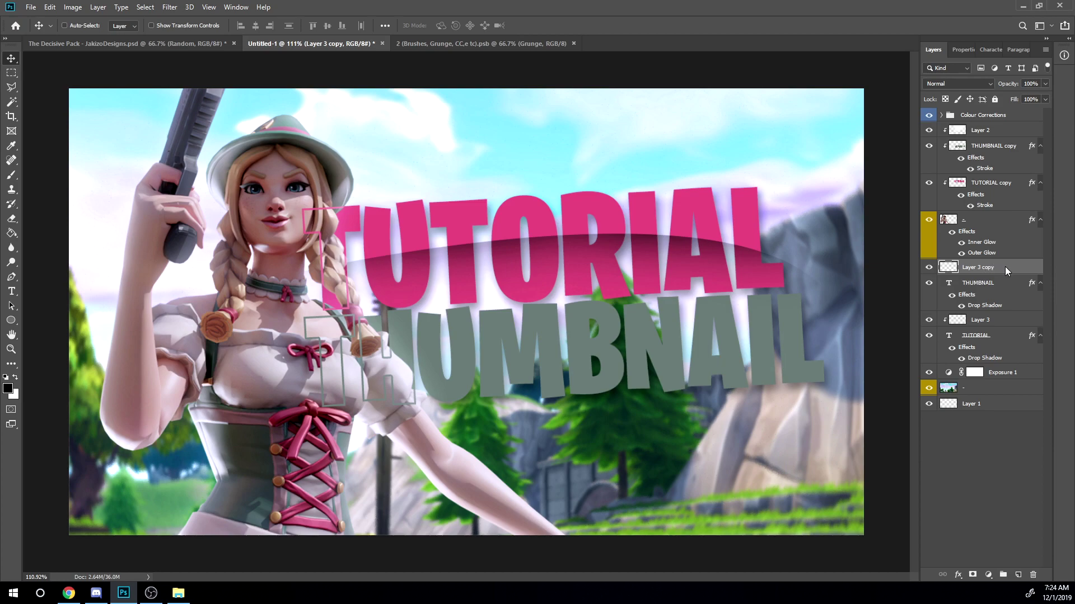
right_click(1005, 266)
left_click(890, 324)
Move the shading copy down onto the THUMBNAIL lettering, widen it to about 115% and position it across the middle of the letters.
left_click_drag(706, 249, 706, 344)
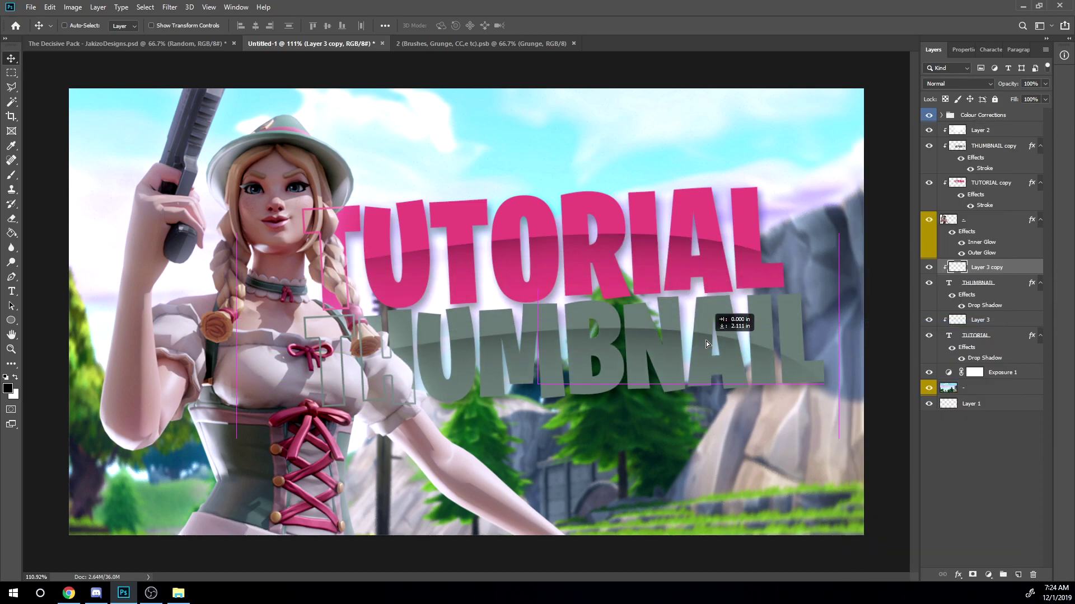
key("ctrl+t")
left_click_drag(841, 389, 932, 389)
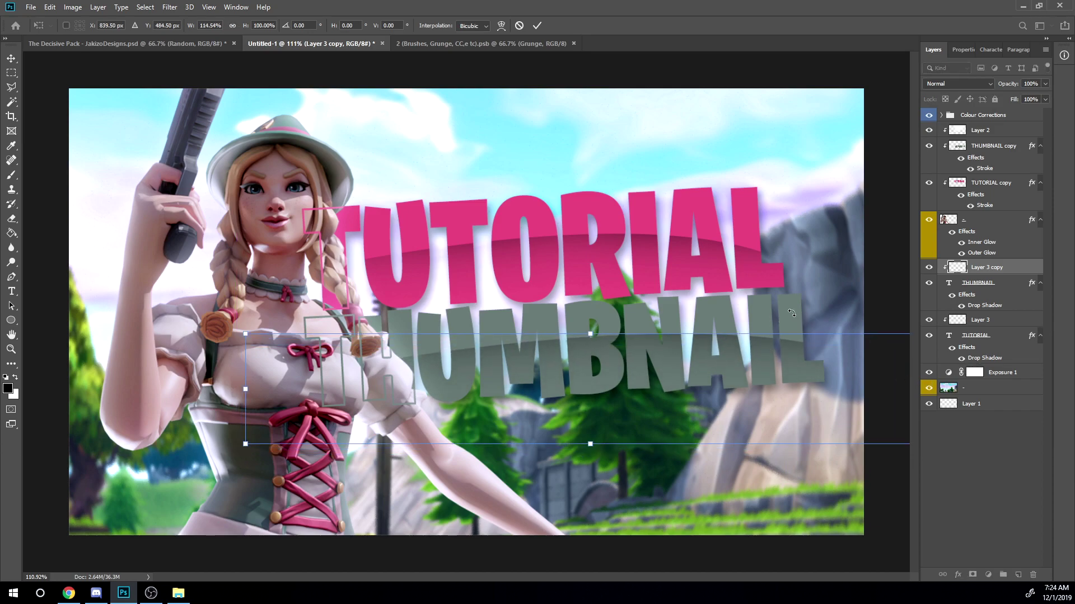
left_click_drag(791, 313, 731, 337)
key("Return")
scroll(731, 339, "down", 1)
scroll(694, 357, "up", 2)
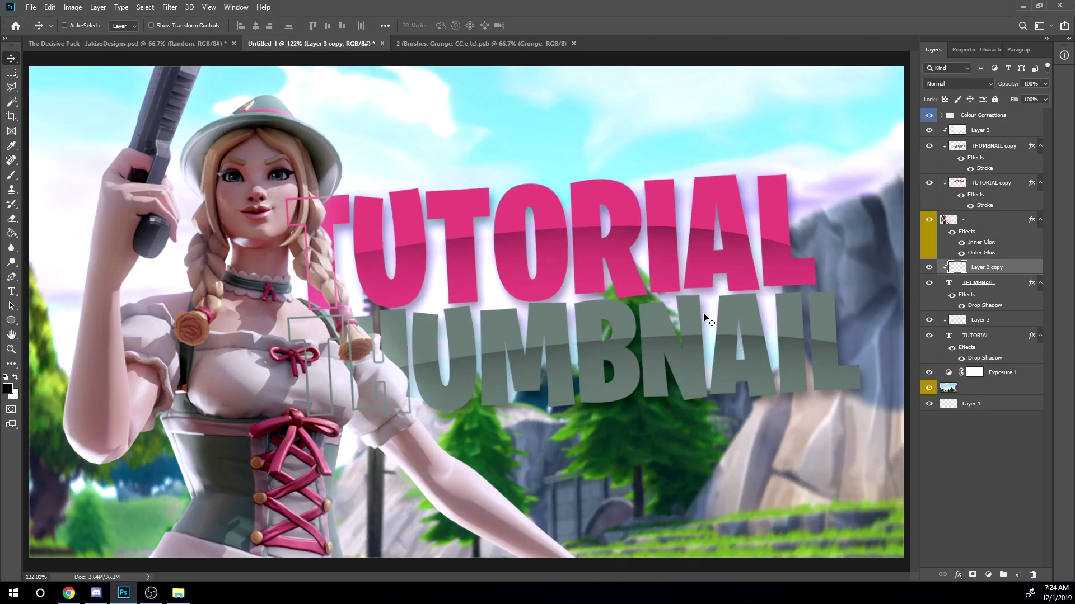
scroll(780, 291, "down", 2)
scroll(780, 290, "up", 2)
scroll(775, 309, "down", 2)
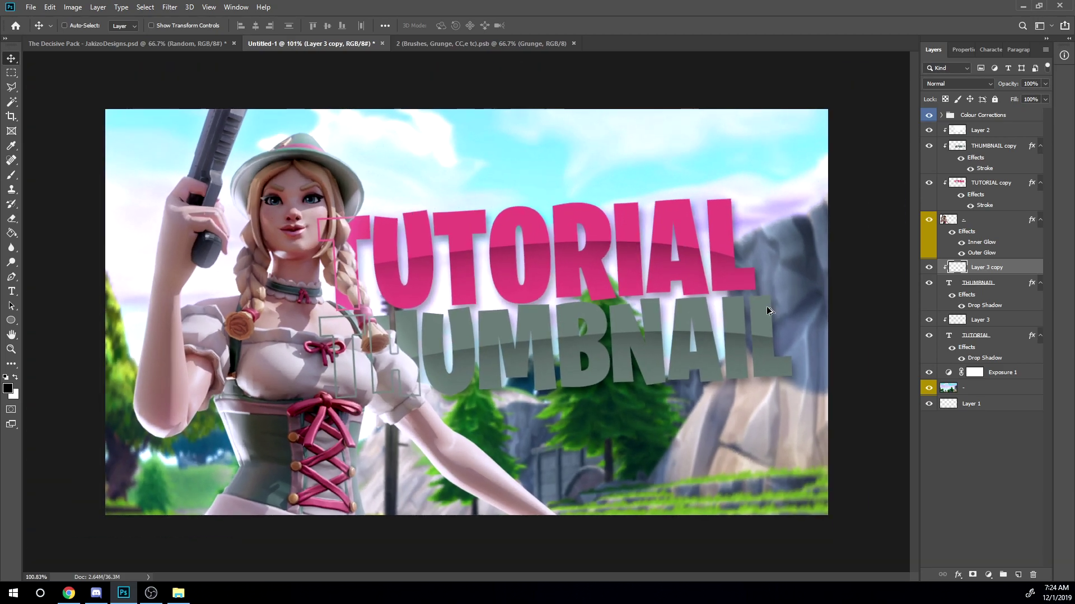
Add a white Inner Shadow to the THUMBNAIL text with Overlay blending and 100% opacity.
scroll(795, 311, "up", 2)
scroll(813, 316, "up", 1)
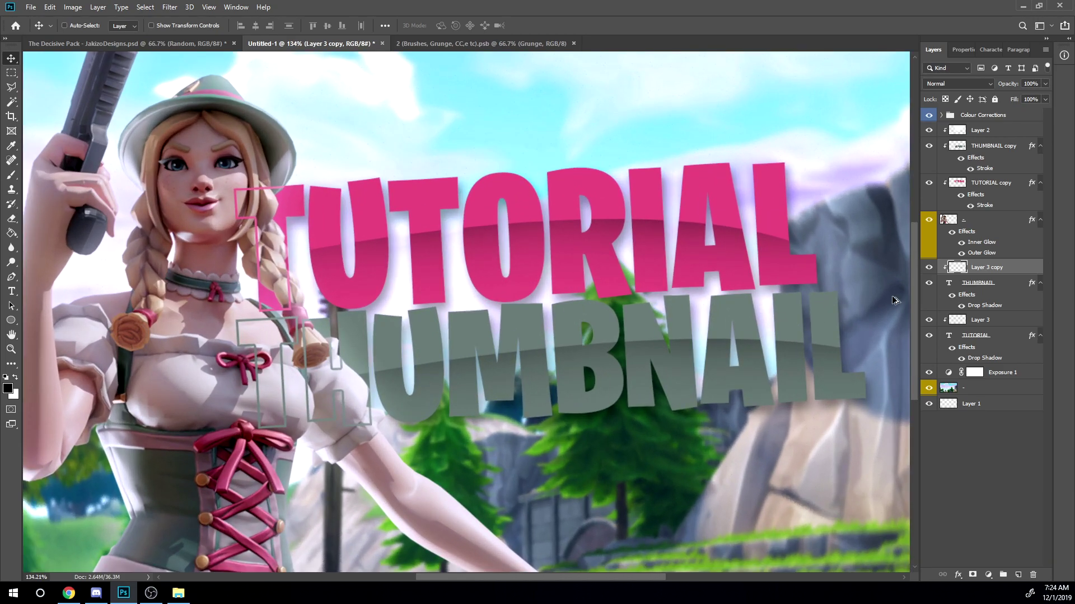
double_click(1003, 286)
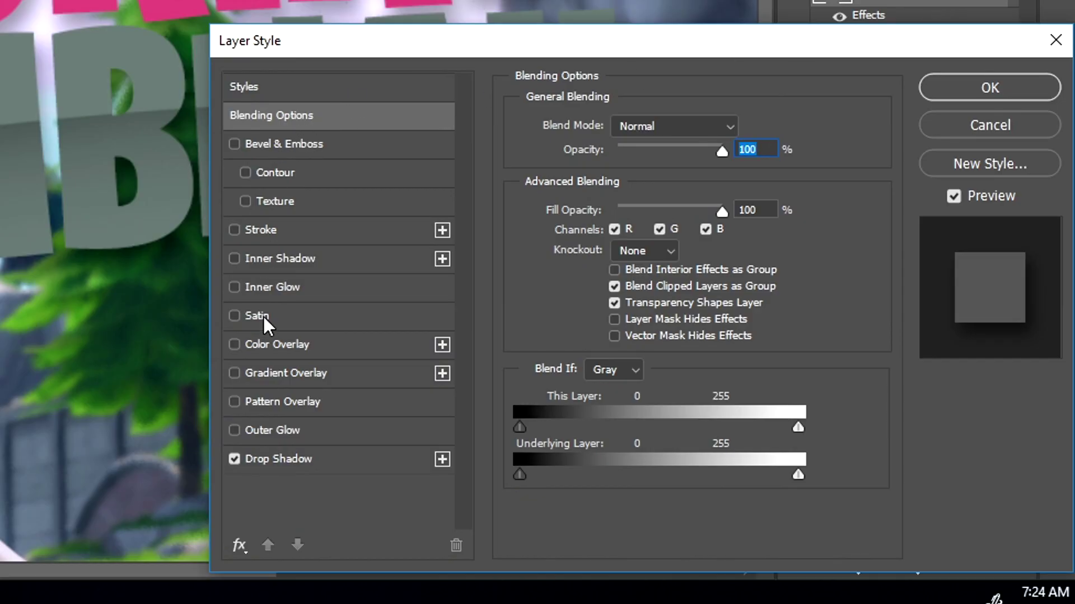
left_click(284, 260)
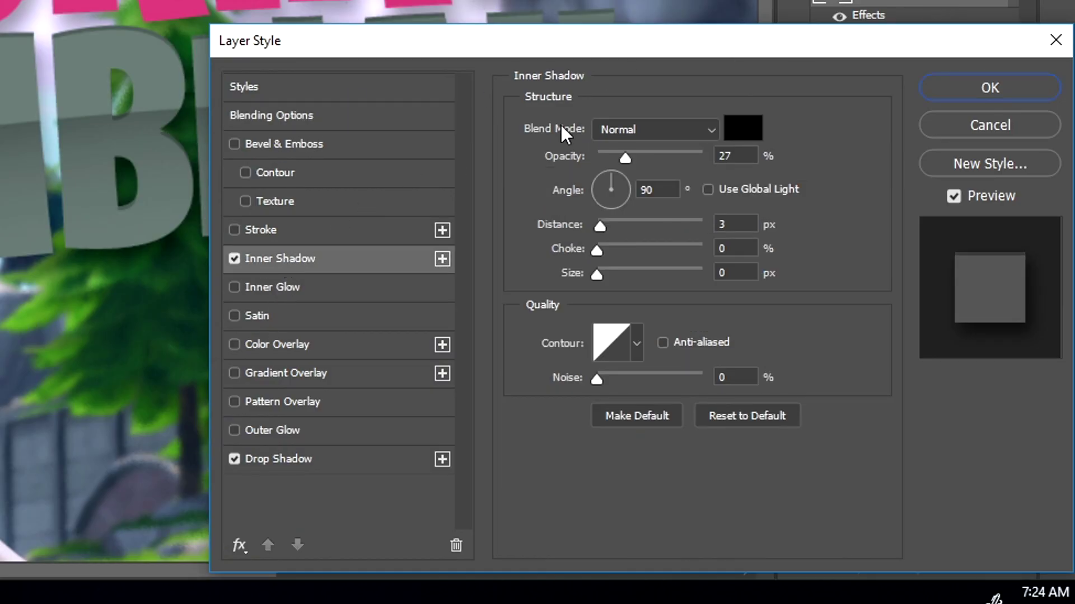
left_click(740, 128)
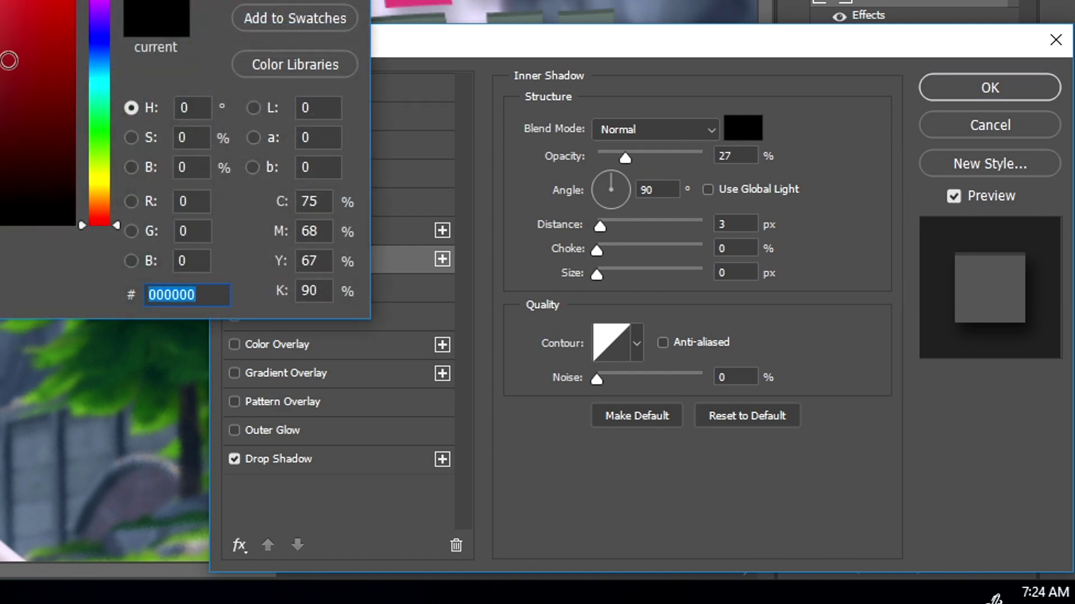
type("ffffff")
key("Return")
left_click(660, 122)
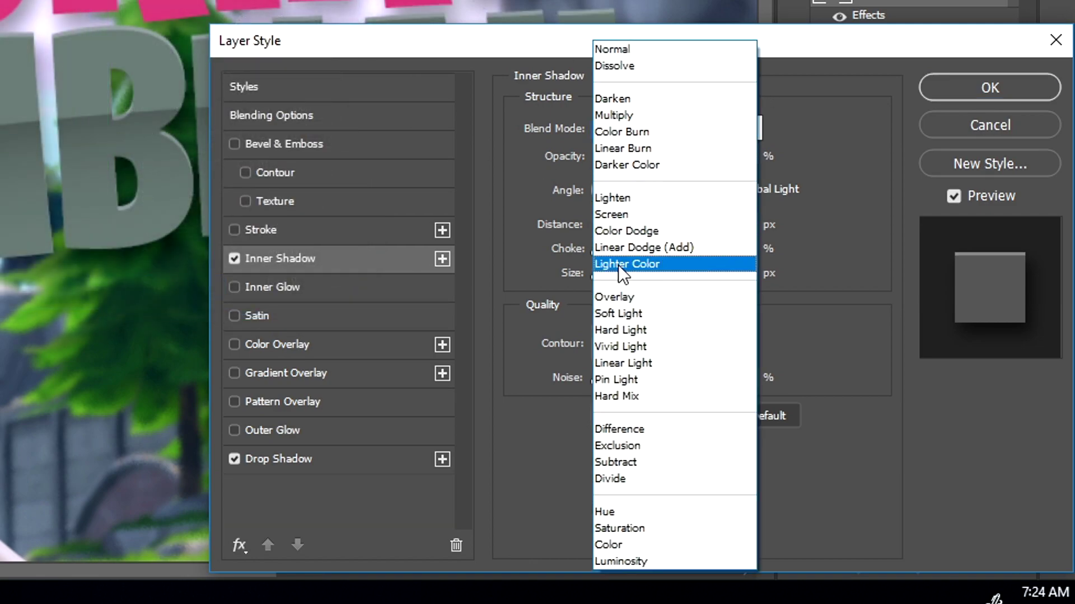
left_click(621, 297)
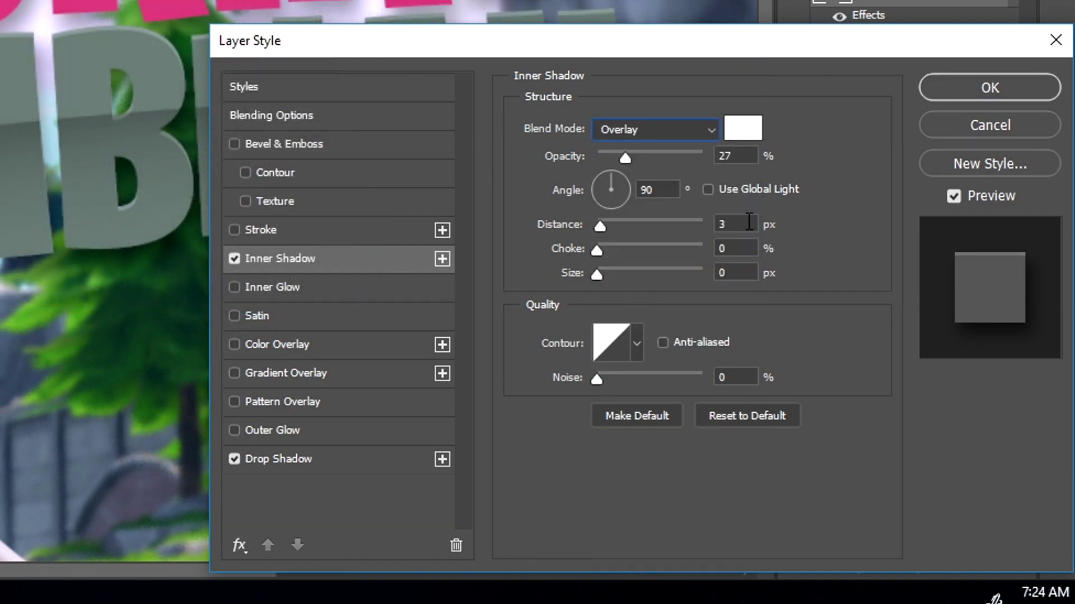
left_click_drag(679, 160, 816, 160)
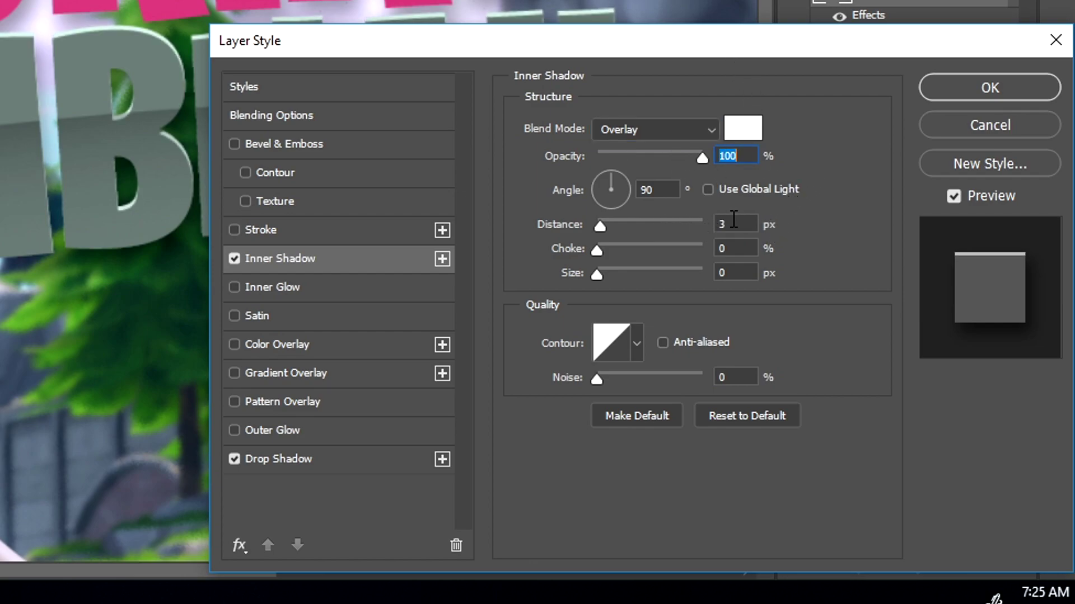
key("Return")
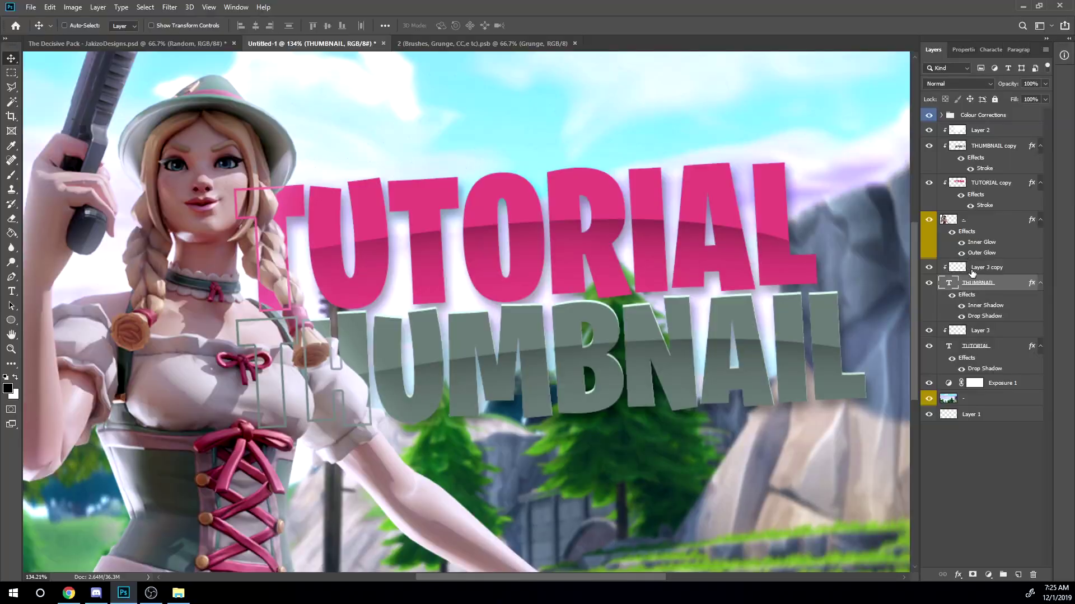
Copy the THUMBNAIL text's layer style, including the inner shadow, and paste it onto the TUTORIAL text layer.
right_click(1002, 286)
left_click(916, 449)
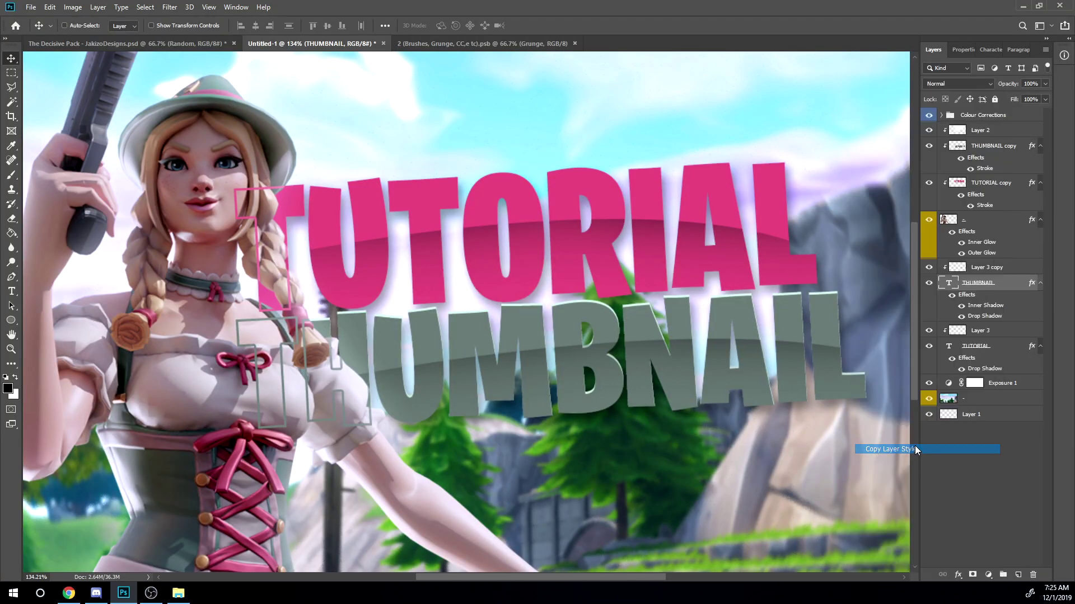
right_click(1003, 348)
left_click(931, 459)
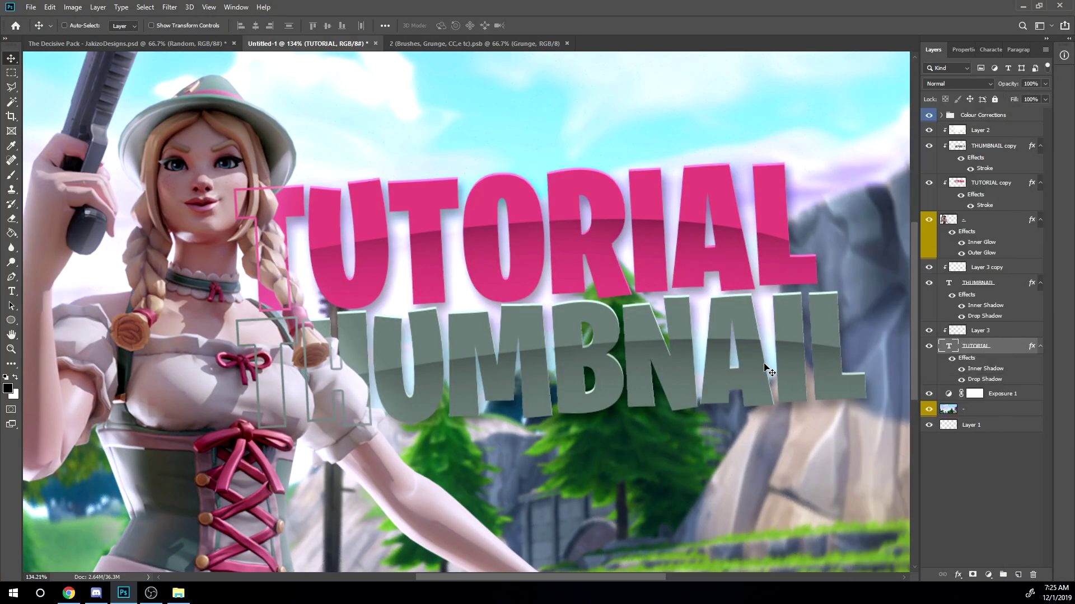
scroll(709, 341, "down", 3)
scroll(582, 291, "up", 2)
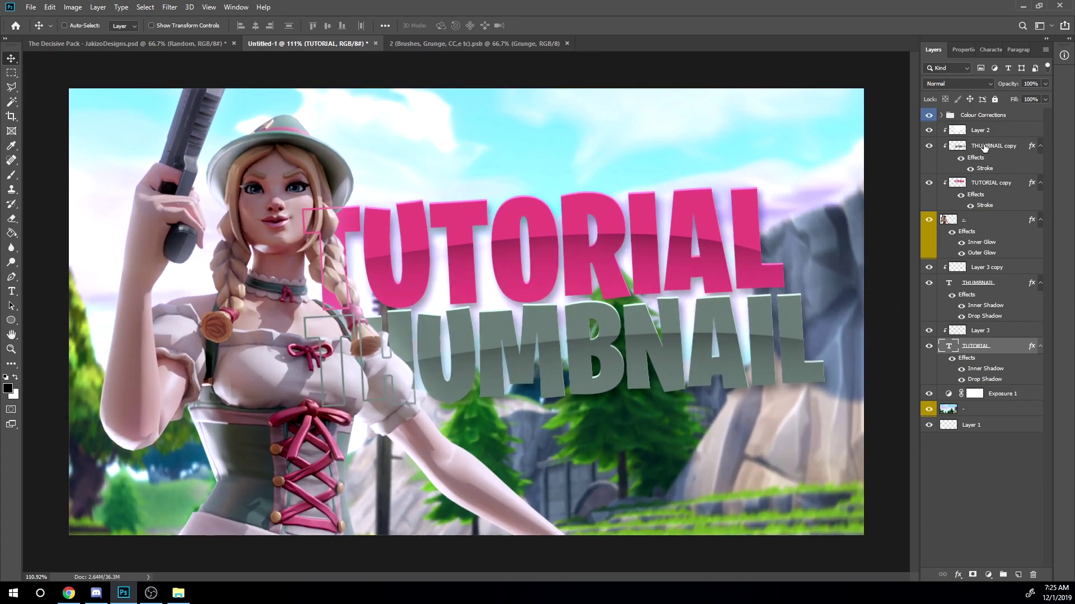
Create a new layer above Layer 2 and paint a soft white highlight over the character's face with a 296 px brush.
left_click(988, 135)
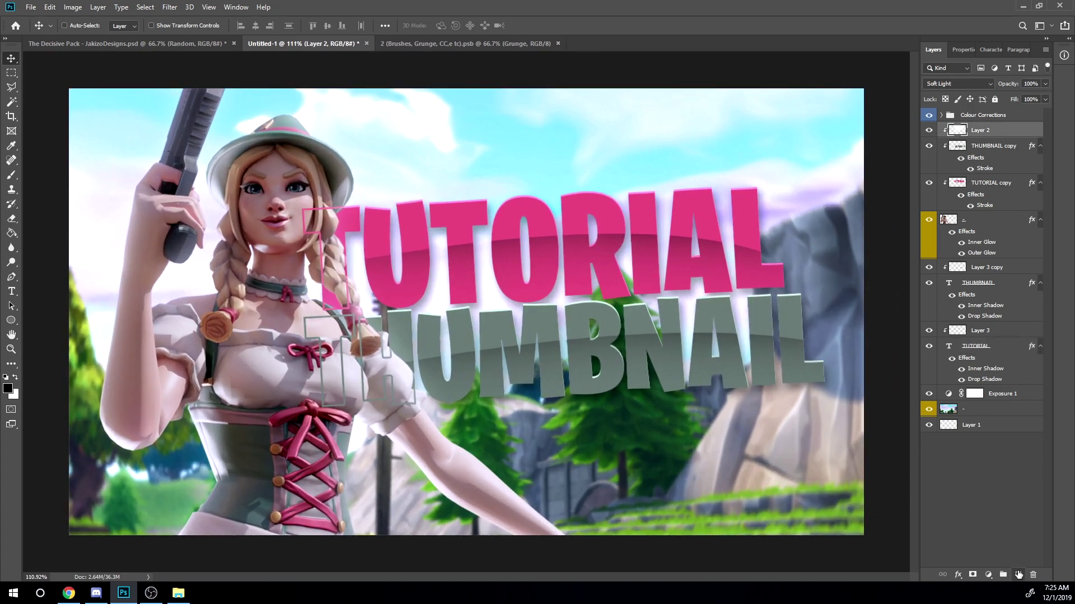
left_click(1018, 575)
key("b")
key("x")
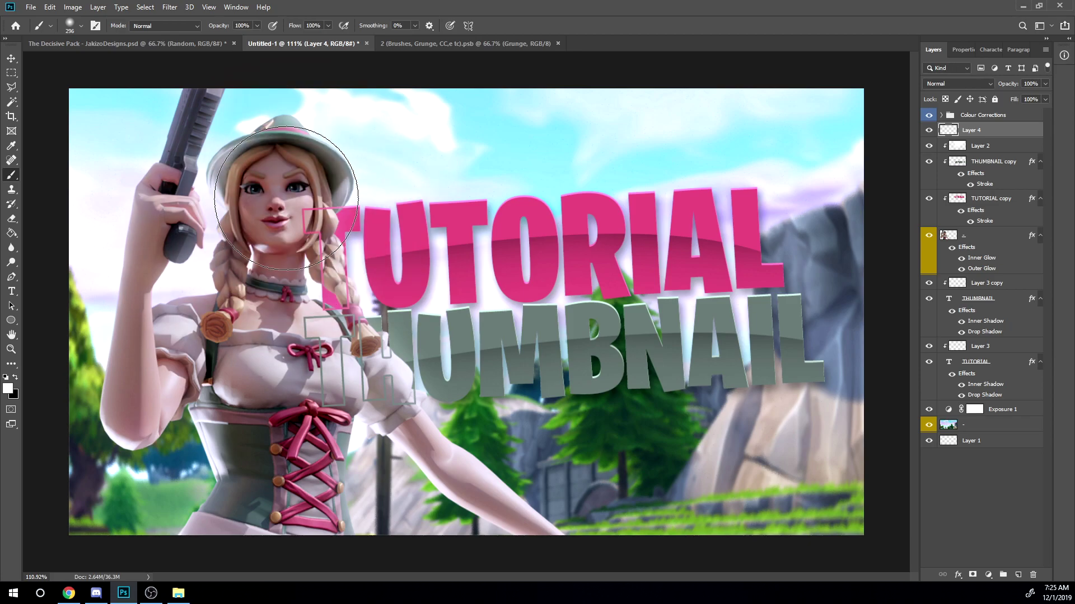
left_click_drag(286, 198, 263, 185)
Set the white highlight layer to Soft Light blending with 52% opacity.
left_click(974, 84)
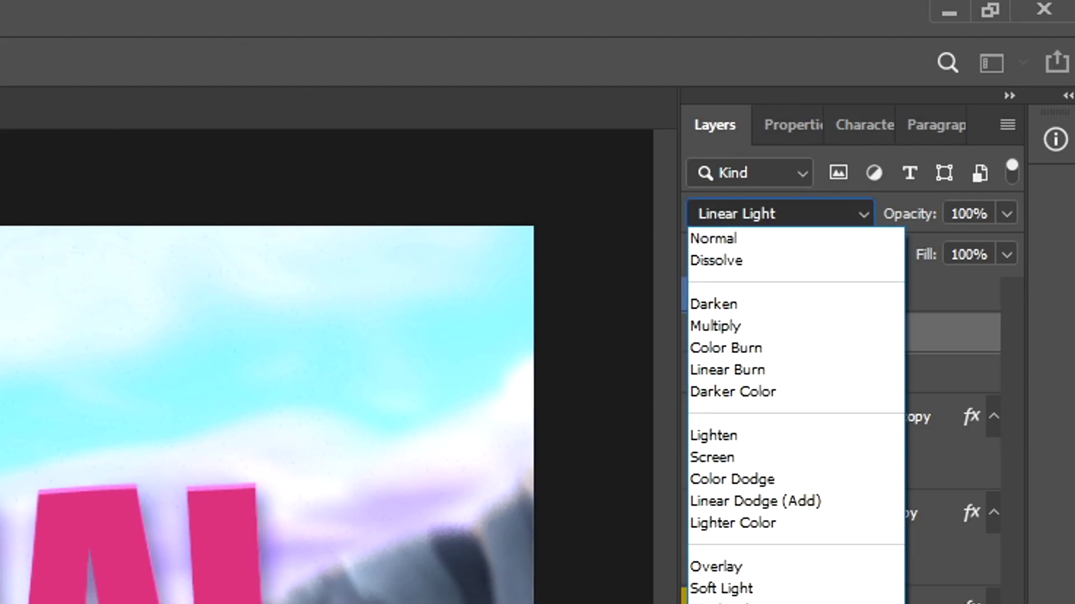
left_click(789, 590)
mouse_move(913, 215)
left_mouse_down()
mouse_move(889, 221)
mouse_move(892, 212)
left_mouse_up()
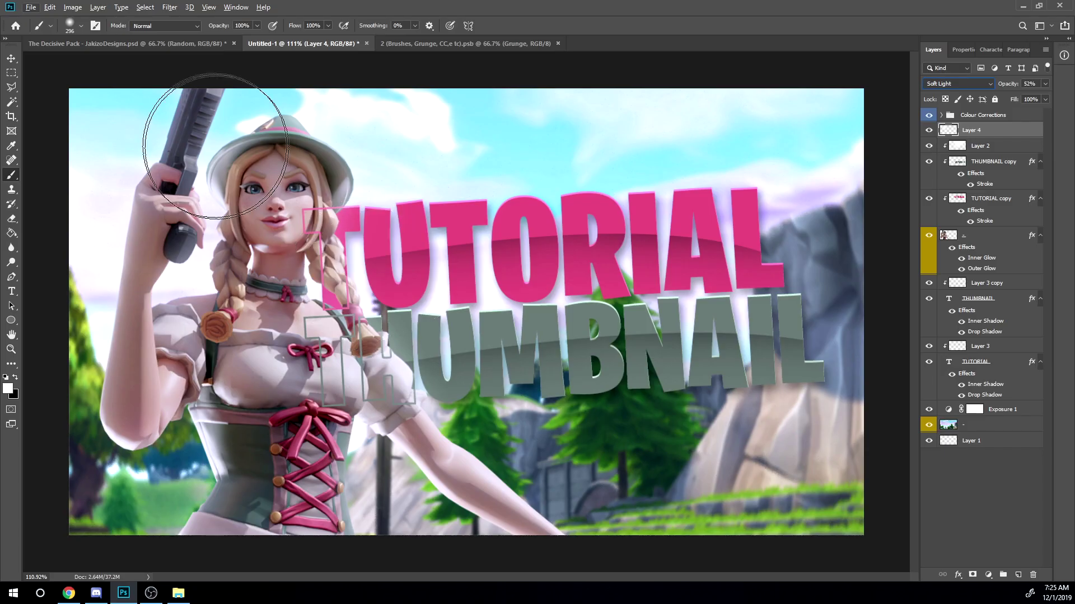
left_click(10, 68)
scroll(345, 331, "up", 5)
key("v")
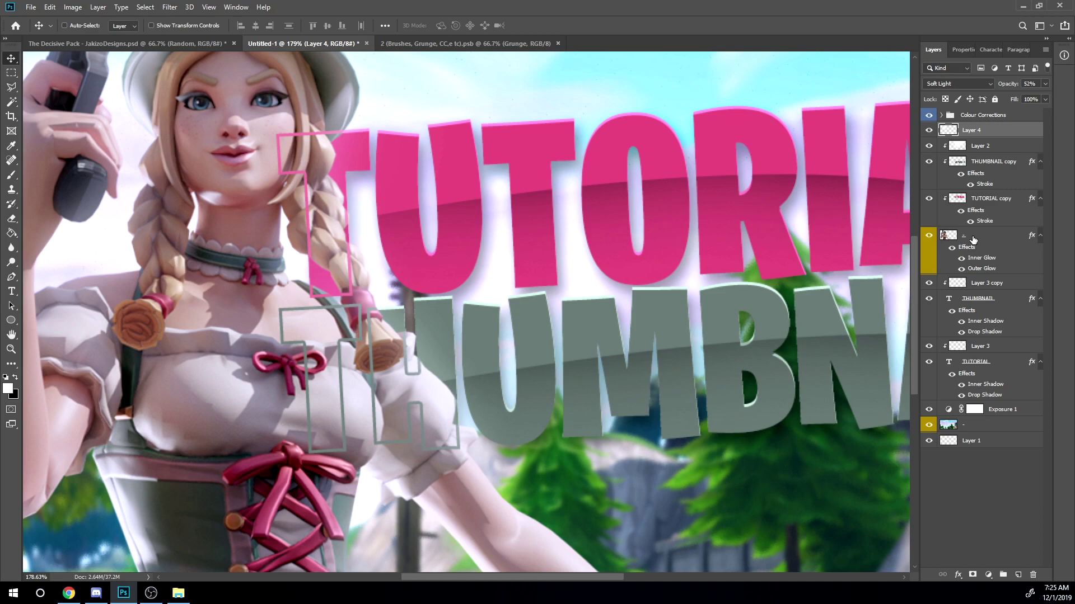
Add a black Drop Shadow of about 59% opacity, 17 px distance, 21% spread and 27 px size to the TUTORIAL and THUMBNAIL outline copies.
double_click(1018, 203)
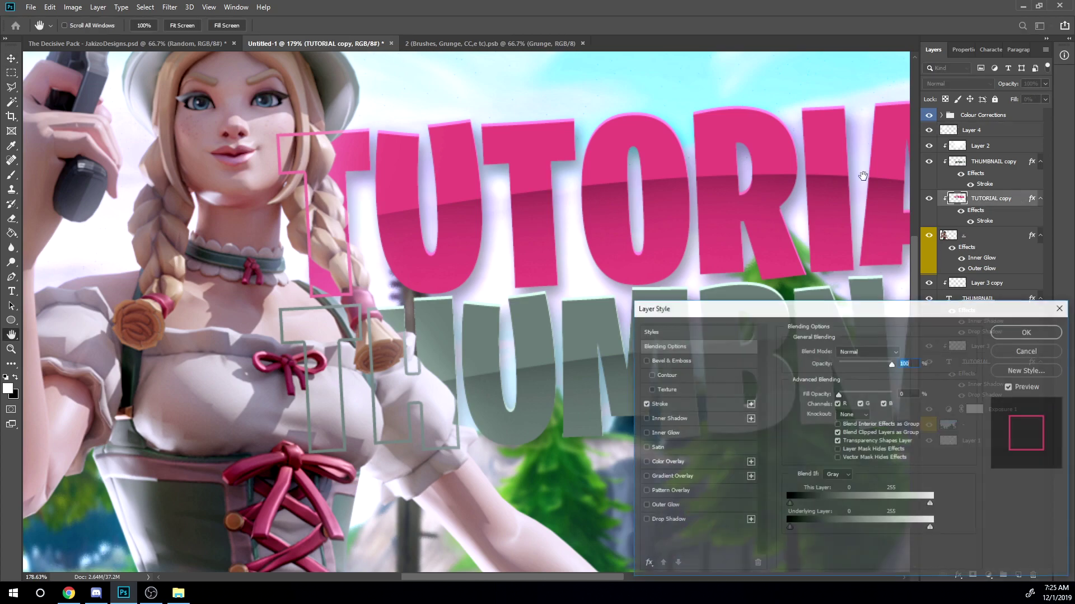
left_click(635, 534)
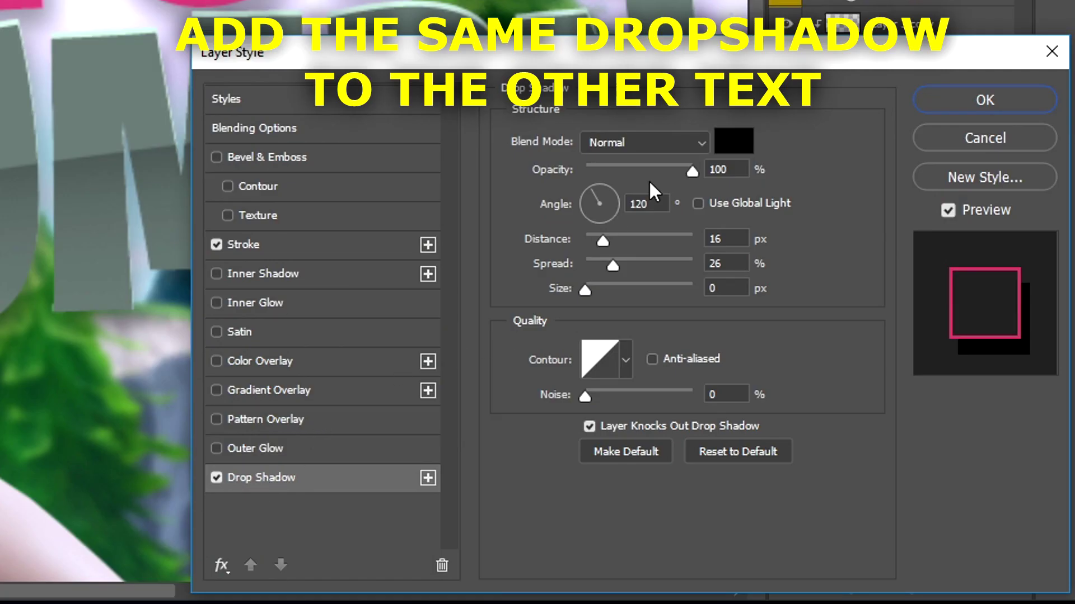
left_click_drag(595, 258, 560, 227)
left_click_drag(585, 289, 605, 290)
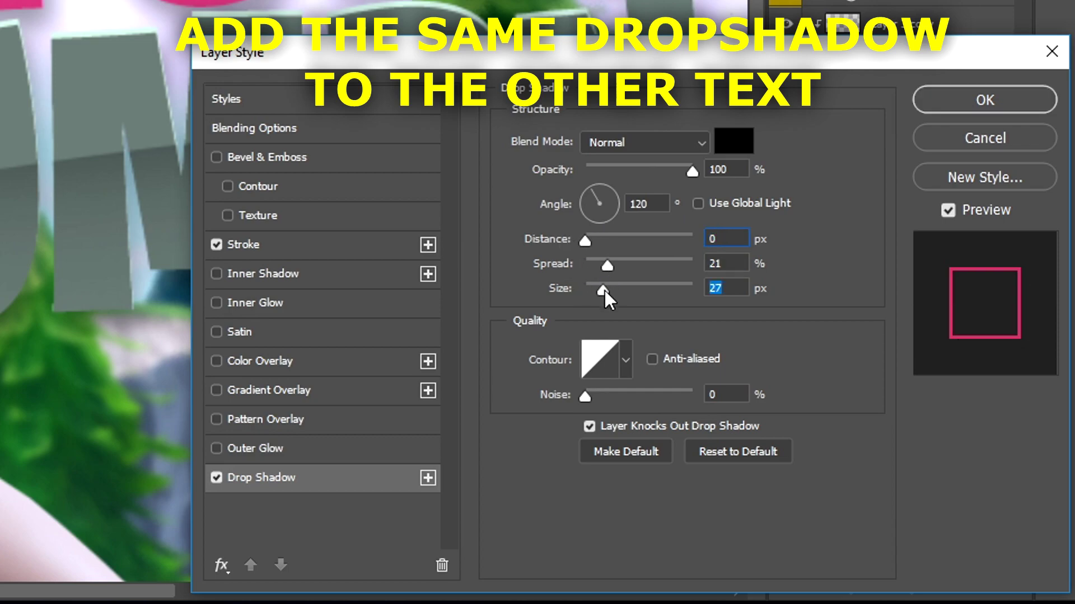
left_click_drag(585, 240, 605, 234)
left_click_drag(692, 170, 650, 166)
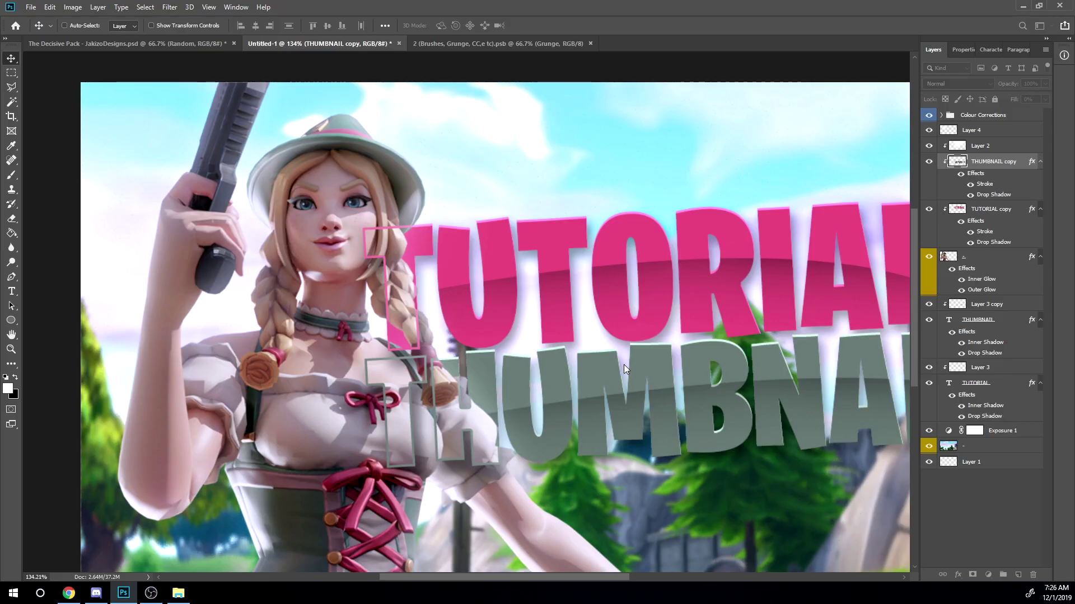
scroll(623, 364, "down", 5)
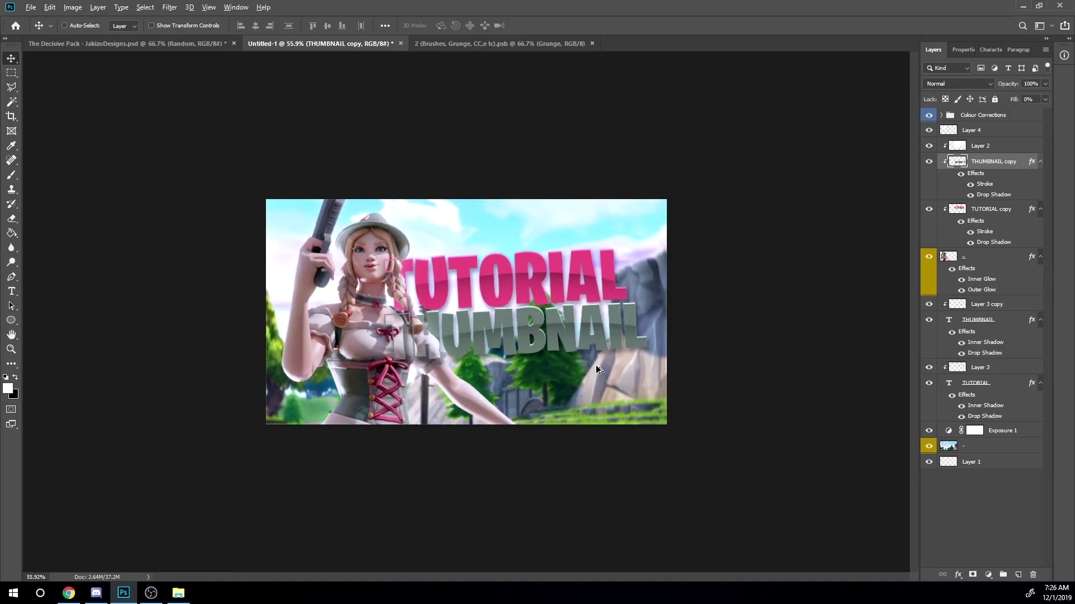
scroll(595, 365, "up", 3)
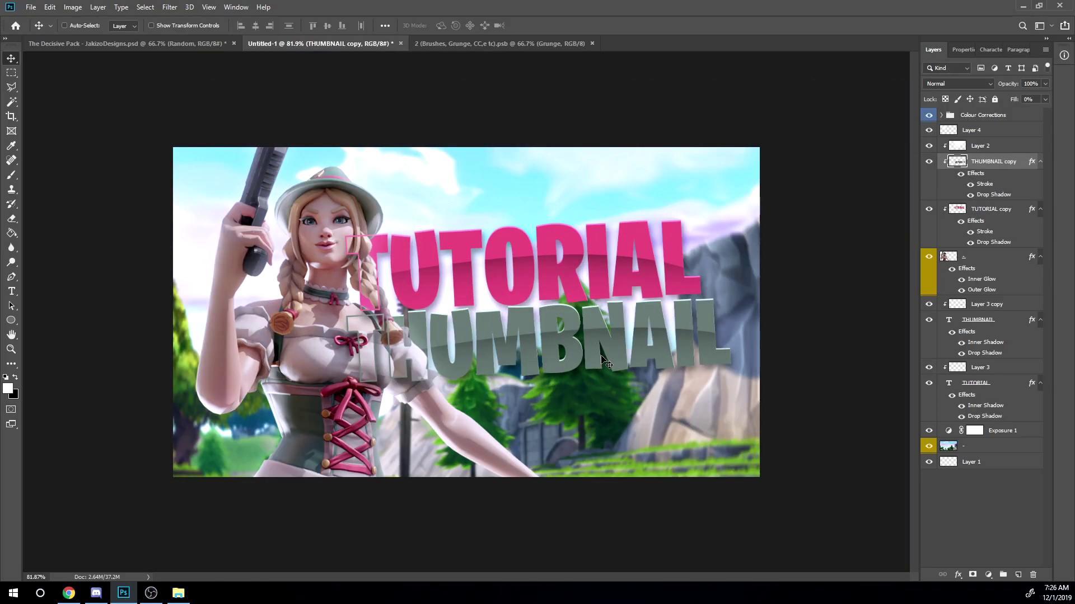
scroll(603, 355, "up", 3)
scroll(610, 342, "down", 2)
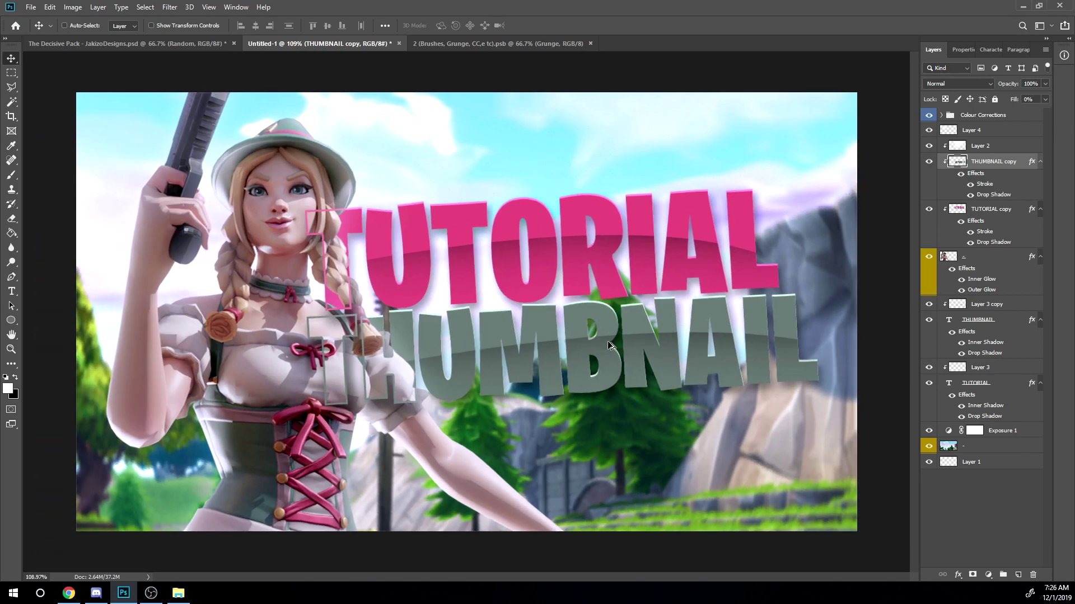
Select all layers from Layer 1 up to the Colour Corrections folder and put them in one group.
scroll(731, 323, "up", 1)
left_click(976, 448)
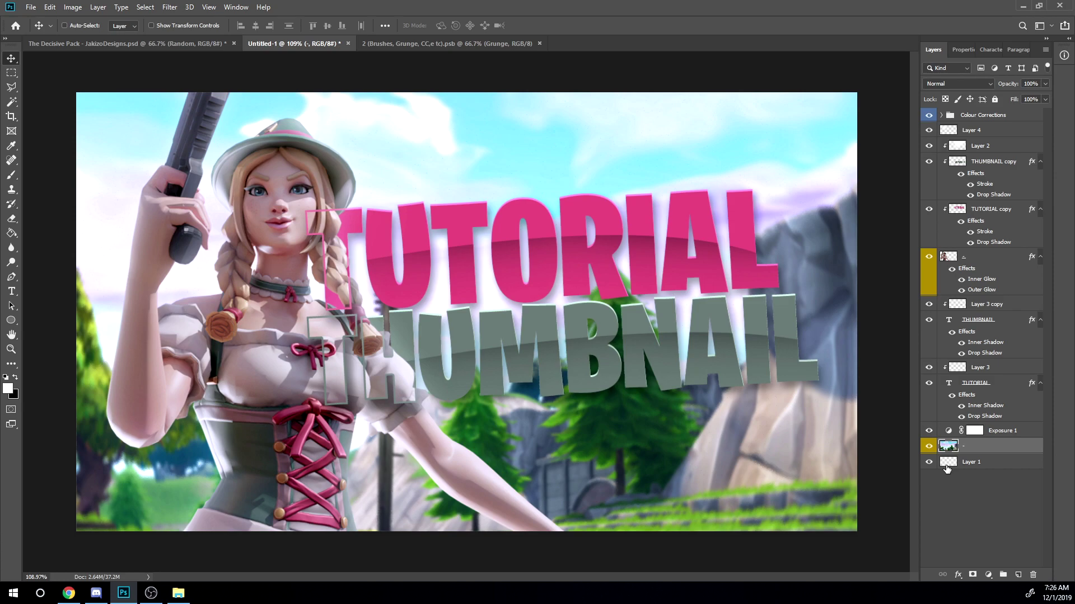
left_click(948, 464, "shift")
left_click(964, 118, "shift")
key("ctrl+g")
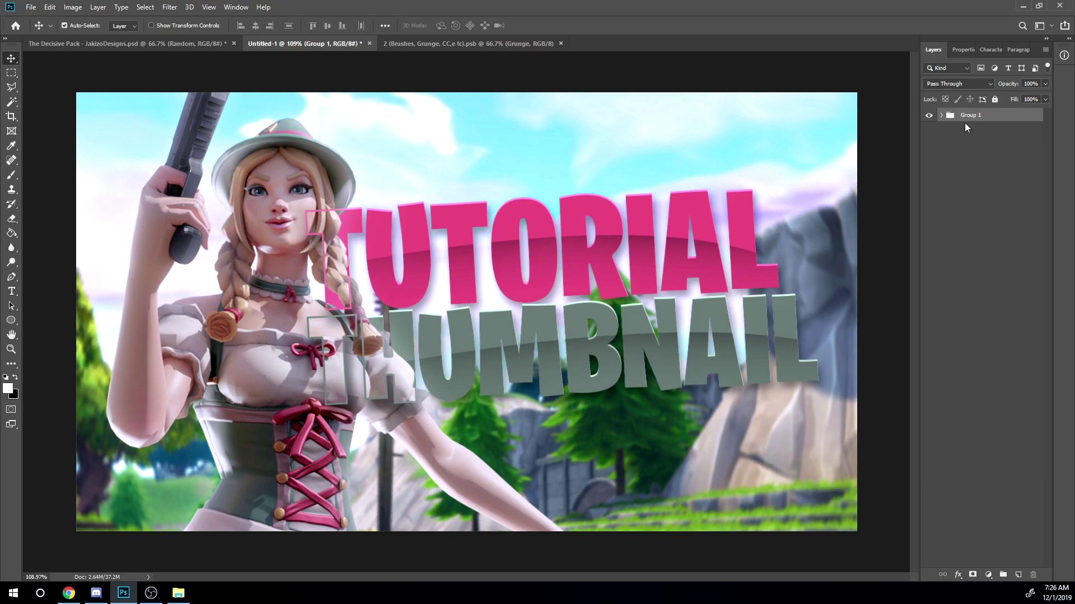
Duplicate Group 1, merge the copy, and replace it with a new layer cut to the full canvas area.
key("ctrl+j")
key("ctrl+e")
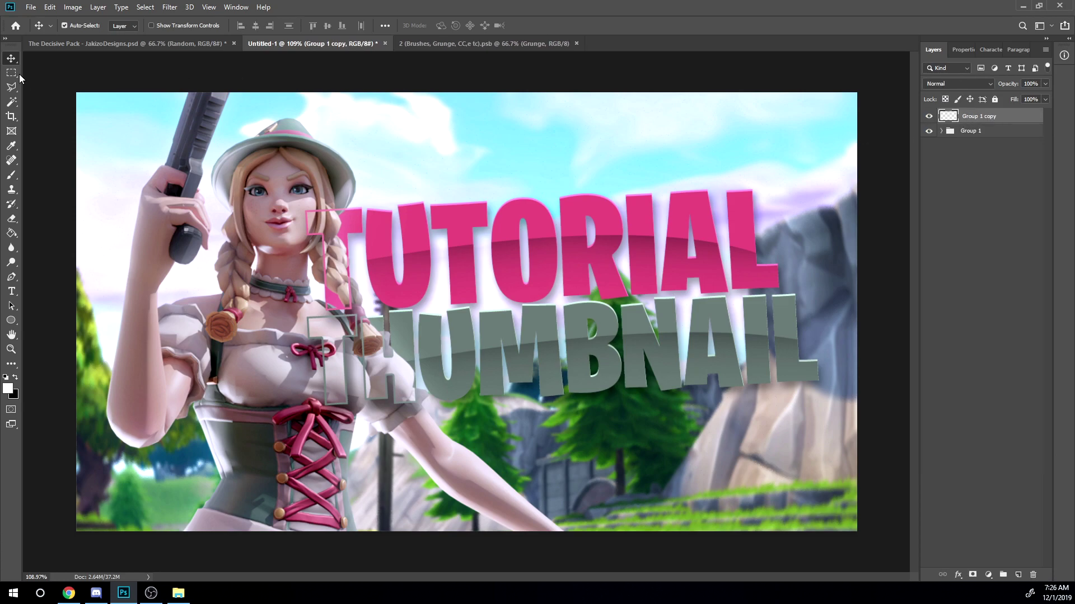
left_click(8, 71)
key("ctrl+a")
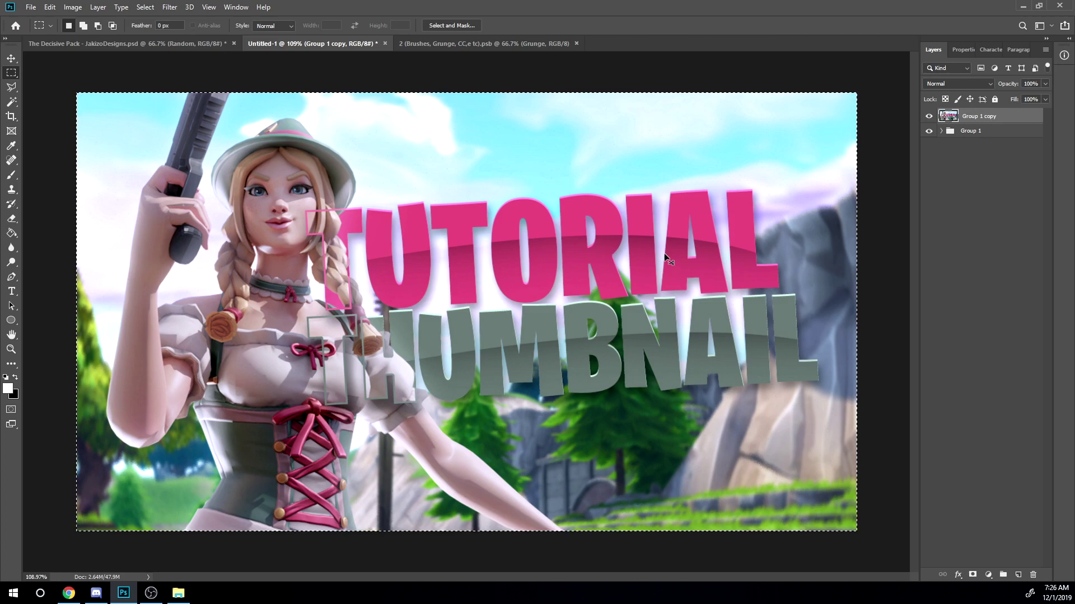
key("ctrl+j")
left_click(972, 134)
key("Delete")
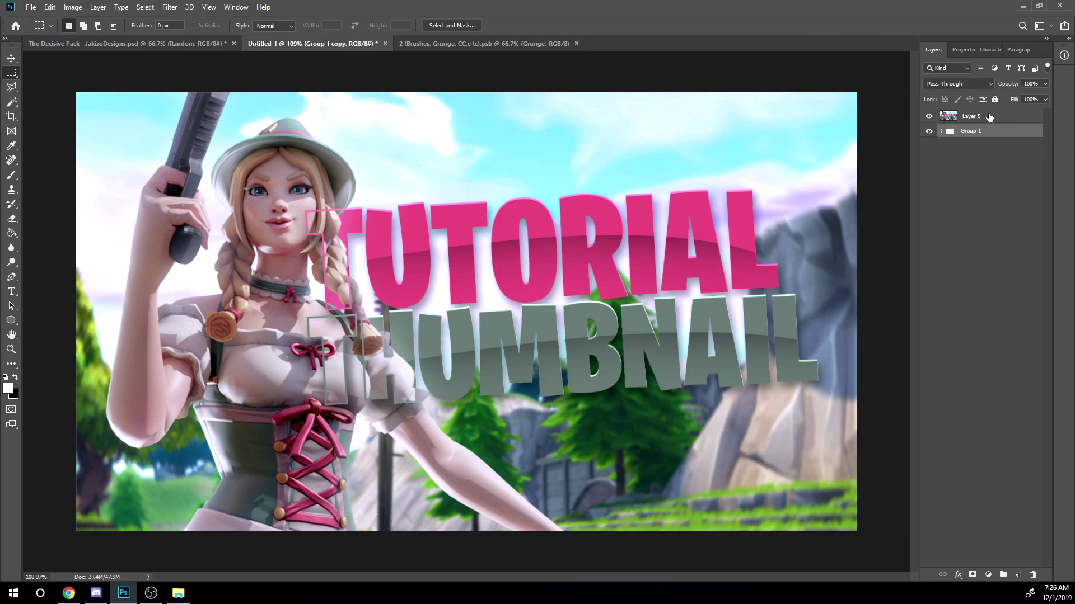
Convert Layer 5 to a smart object, leaving its size and position as they are.
left_click(989, 116)
key("ctrl+t")
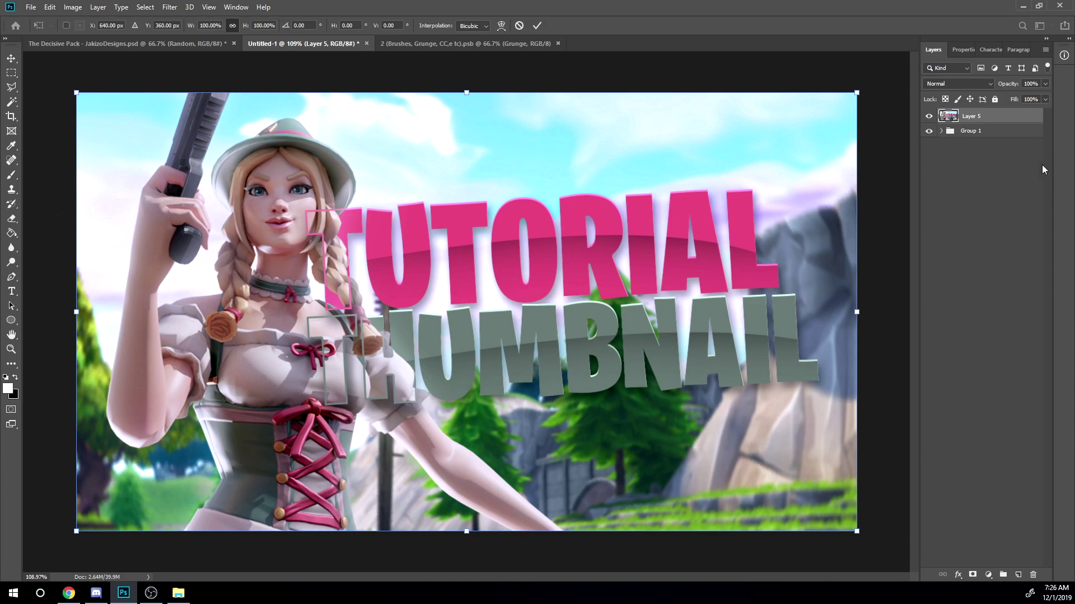
key("Return")
right_click(996, 121)
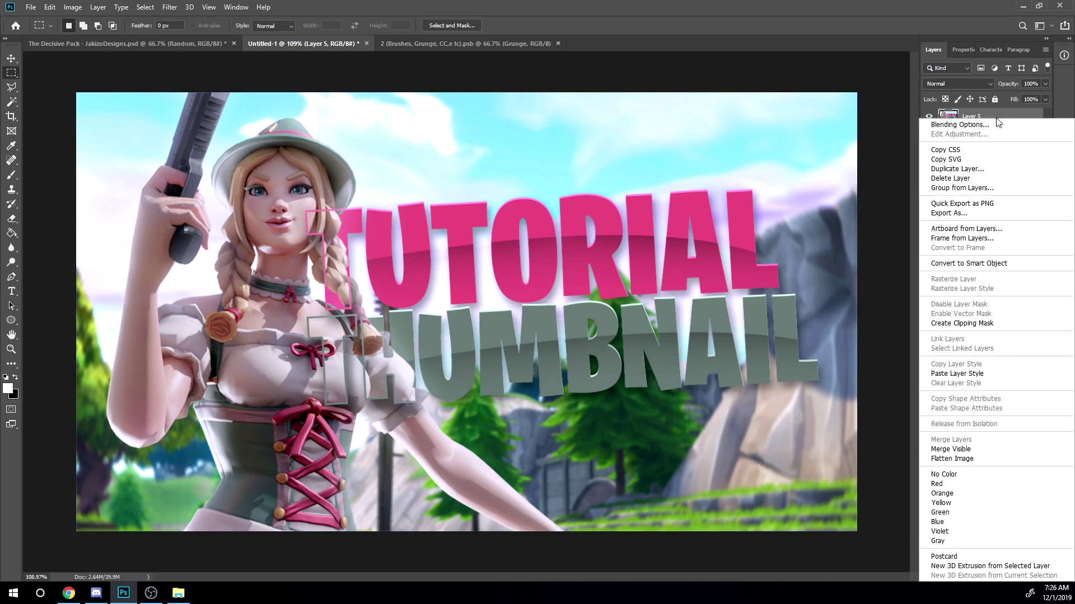
left_click(1001, 260)
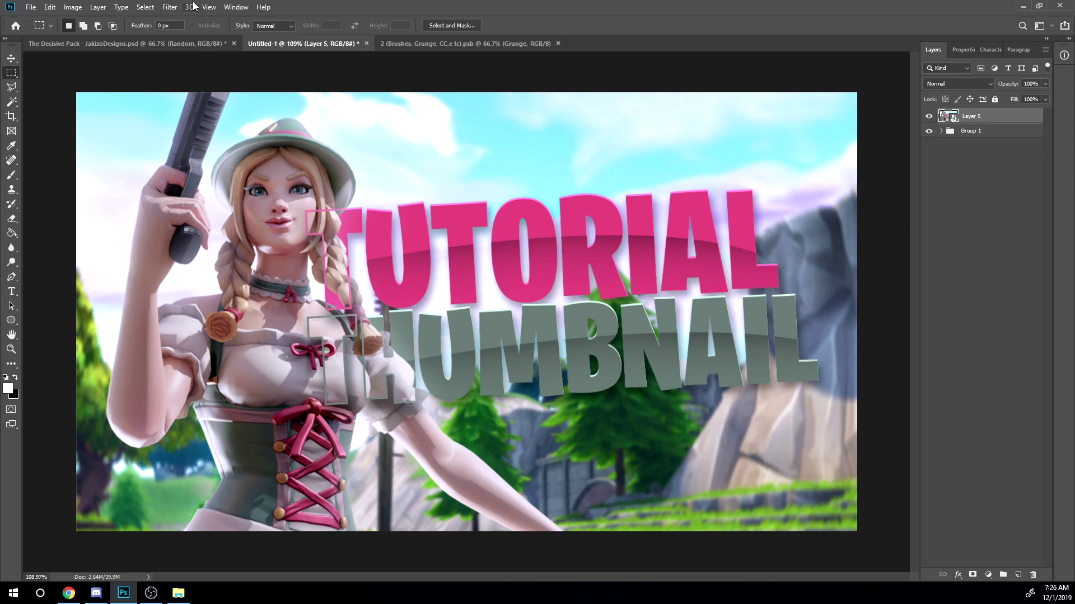
Apply the Magic Bullet Looks filter to Layer 5 with Saturation, Diffusion and Contrast enabled in the tool chain.
left_click(169, 7)
mouse_move(234, 249)
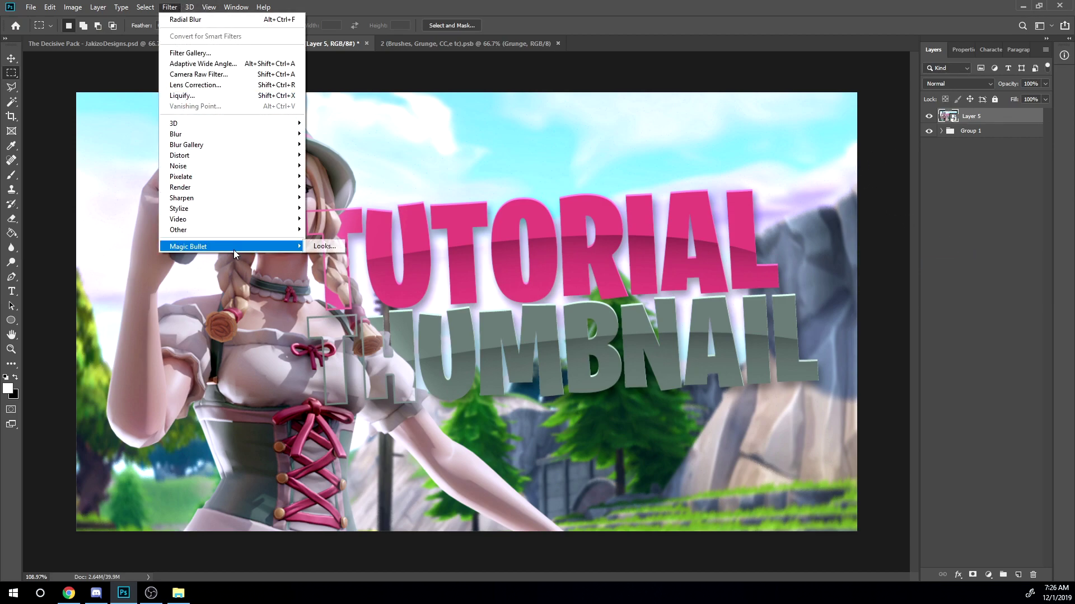
left_click(320, 247)
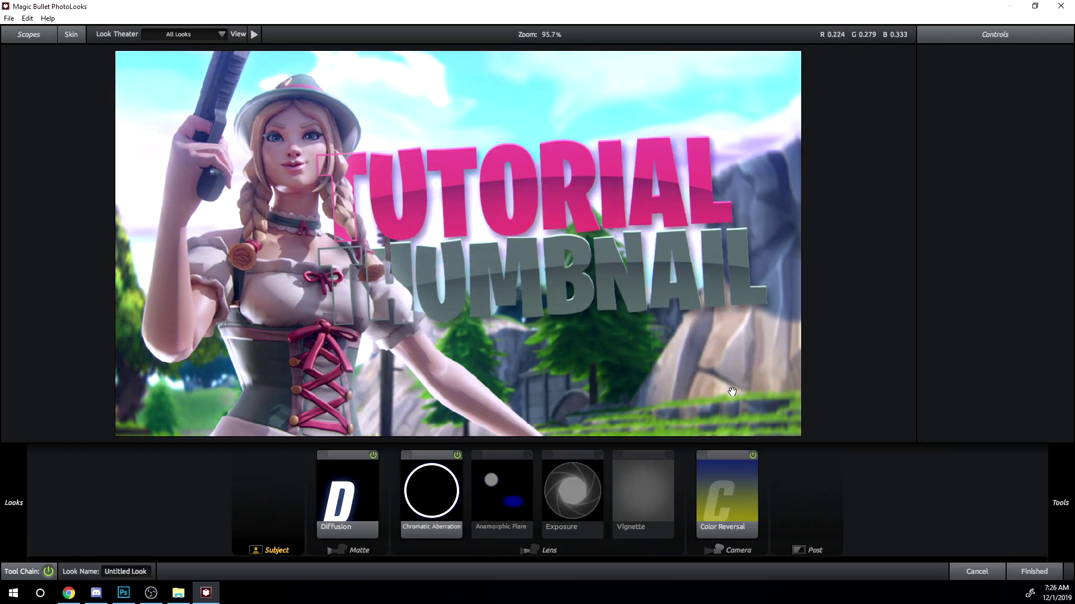
left_click(754, 454)
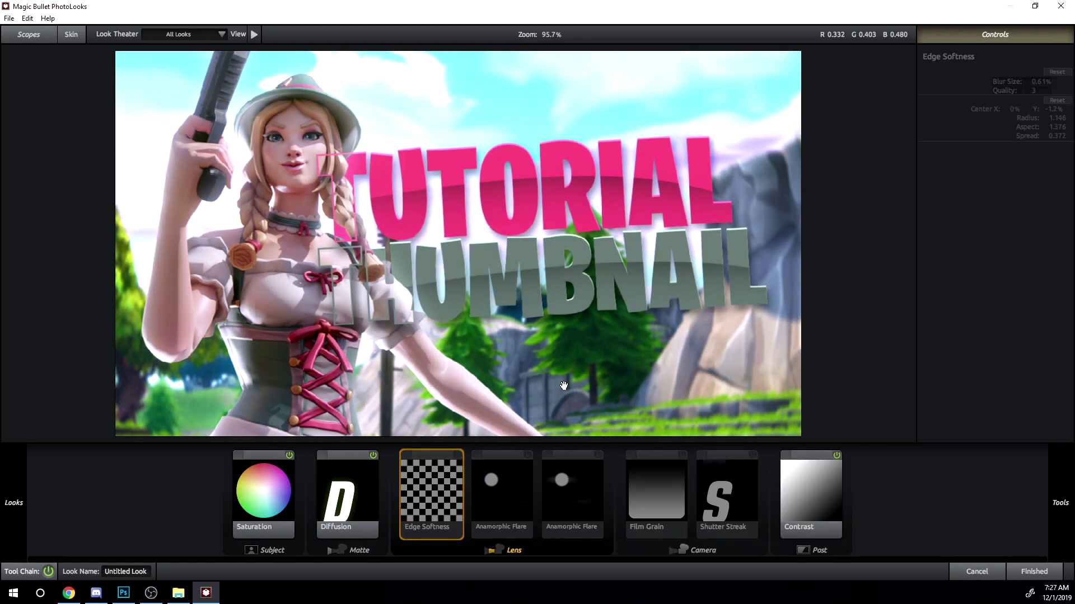
left_click(1034, 572)
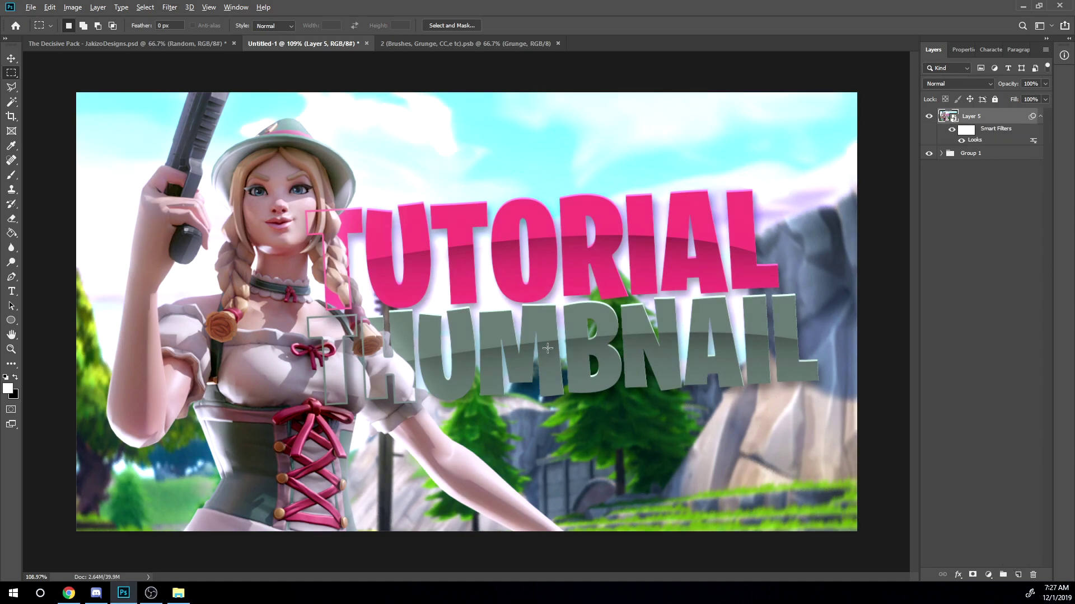
Compare the image with Layer 5 hidden and shown to examine the Looks effect on the character and text.
scroll(548, 348, "down", 1)
scroll(540, 352, "up", 10)
scroll(692, 287, "down", 5)
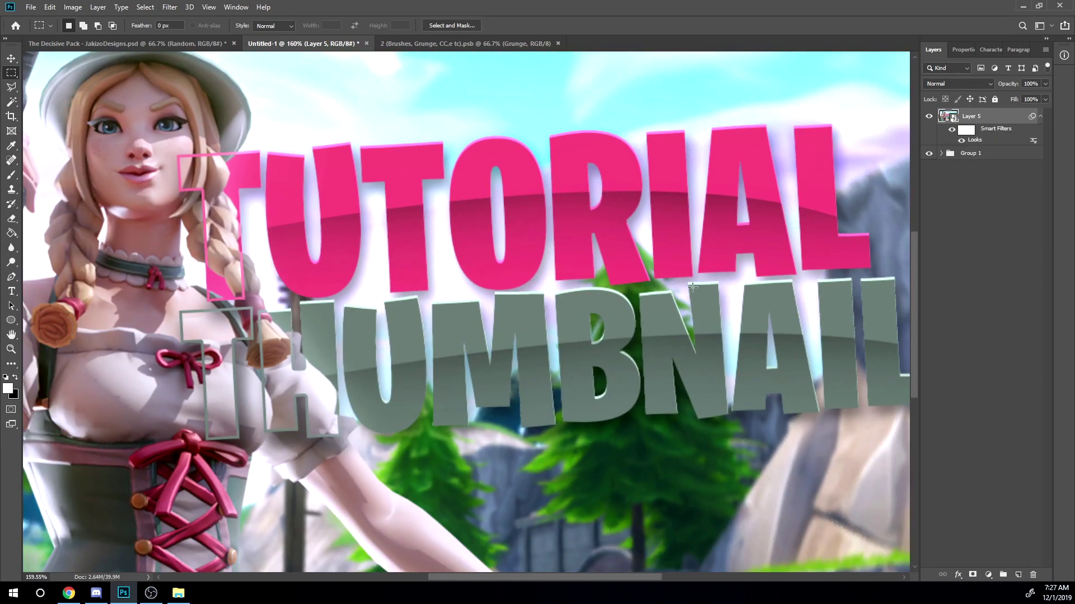
scroll(692, 287, "down", 3)
left_click(928, 116)
left_click(928, 116)
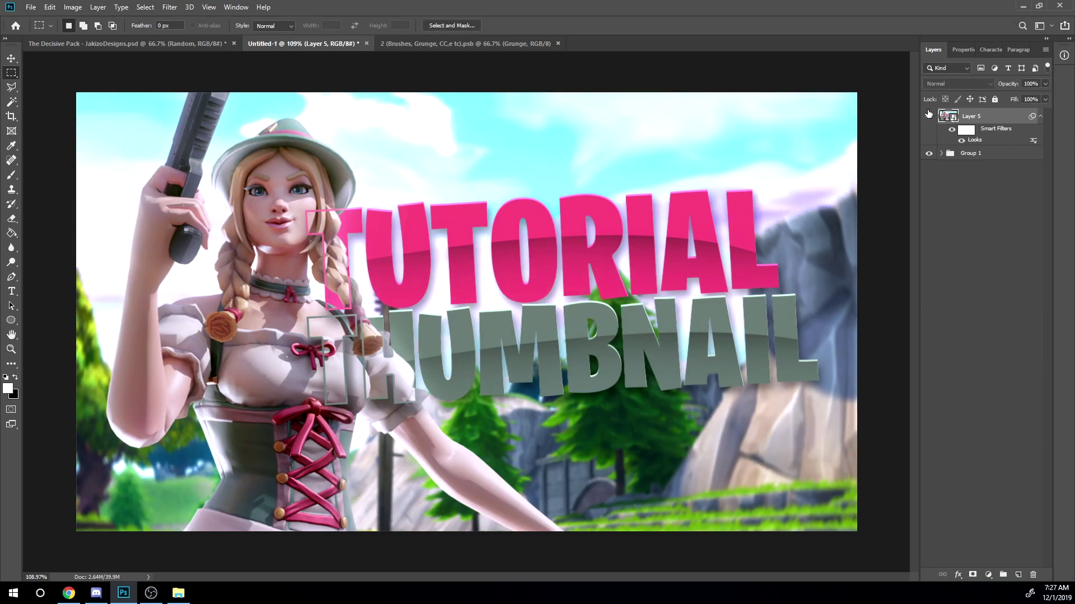
scroll(464, 189, "up", 2)
scroll(448, 187, "down", 2)
scroll(449, 188, "up", 1)
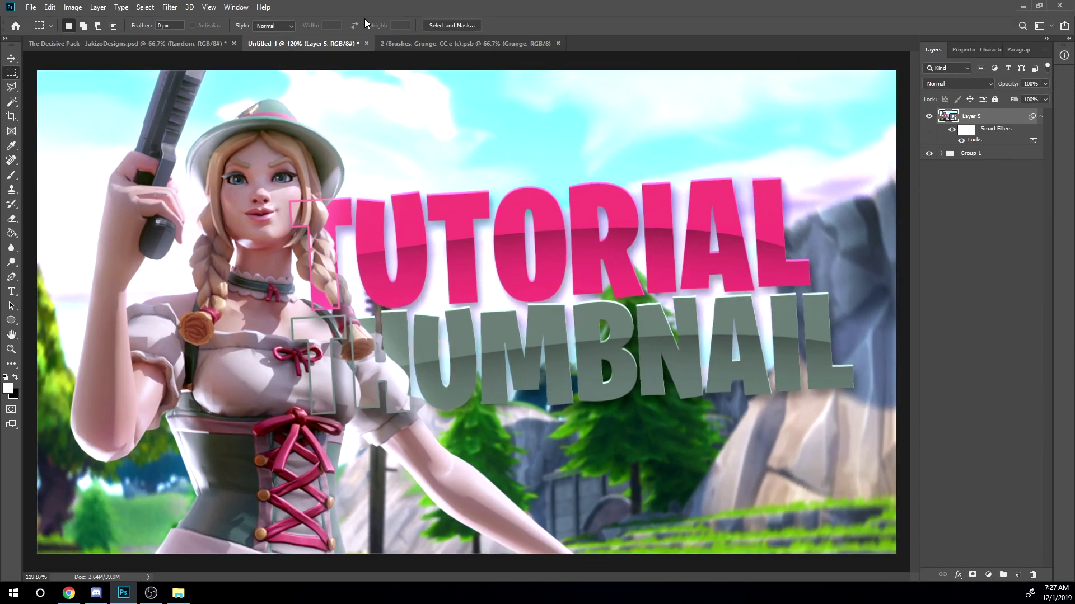
Apply a custom Lens Correction to Layer 5 with Fix Red/Cyan Fringe at -80.95.
left_click(174, 7)
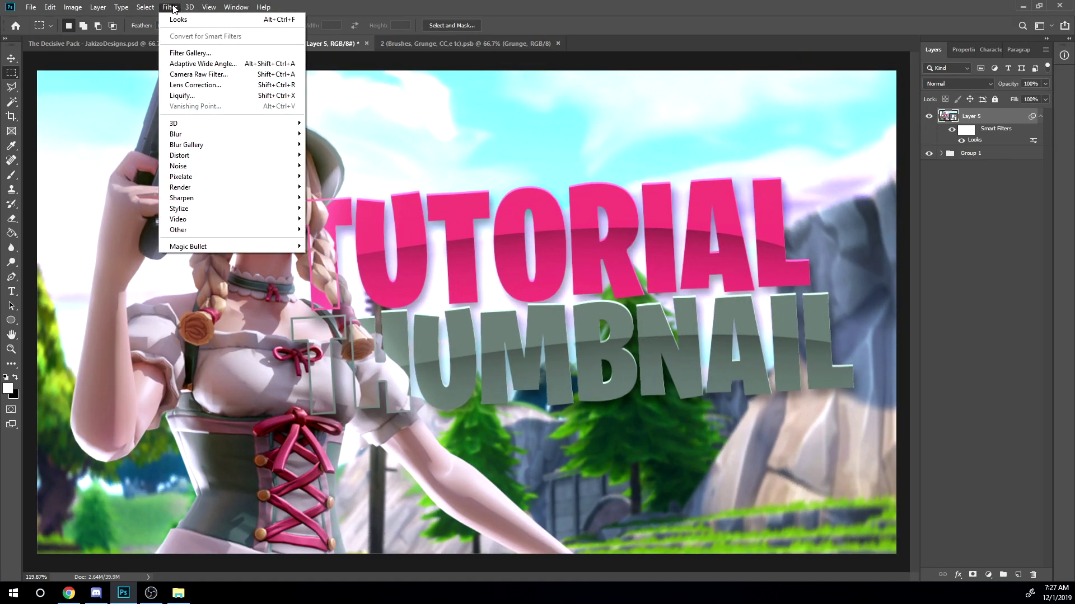
left_click(199, 84)
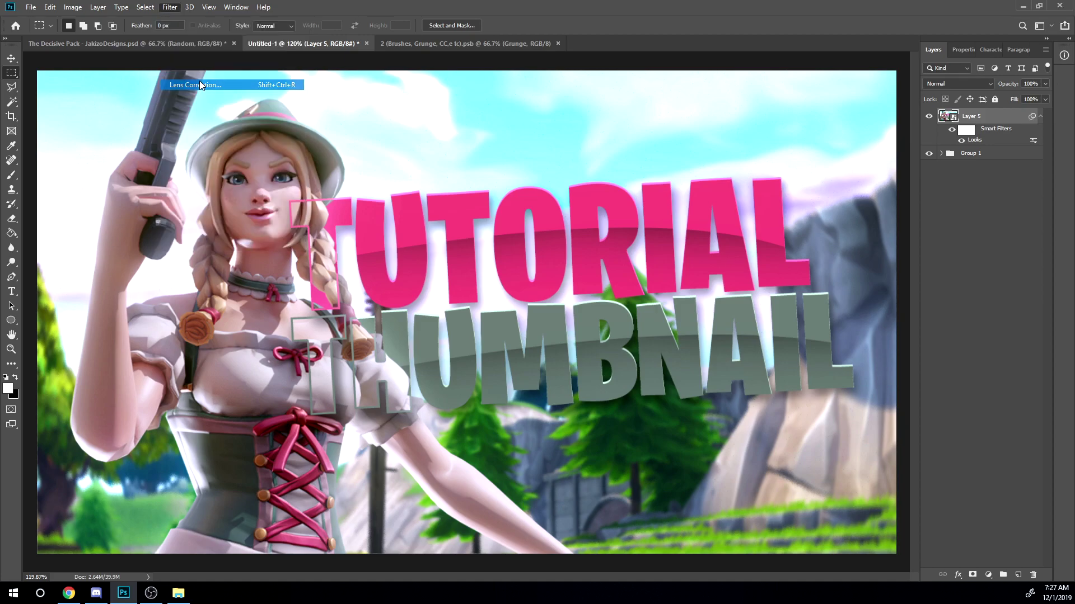
left_click(951, 76)
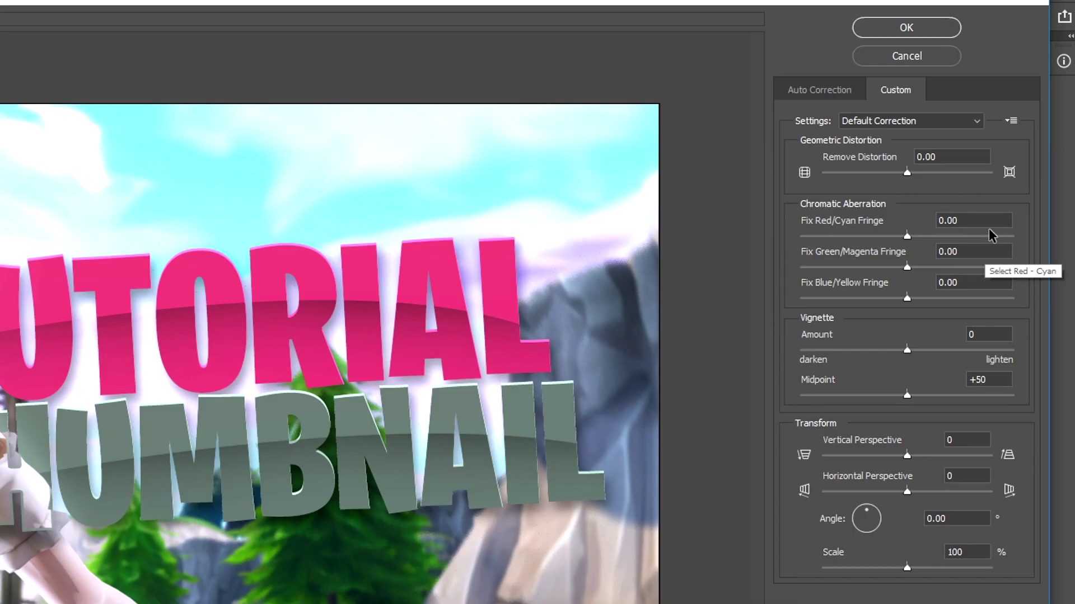
left_click_drag(1011, 163, 968, 162)
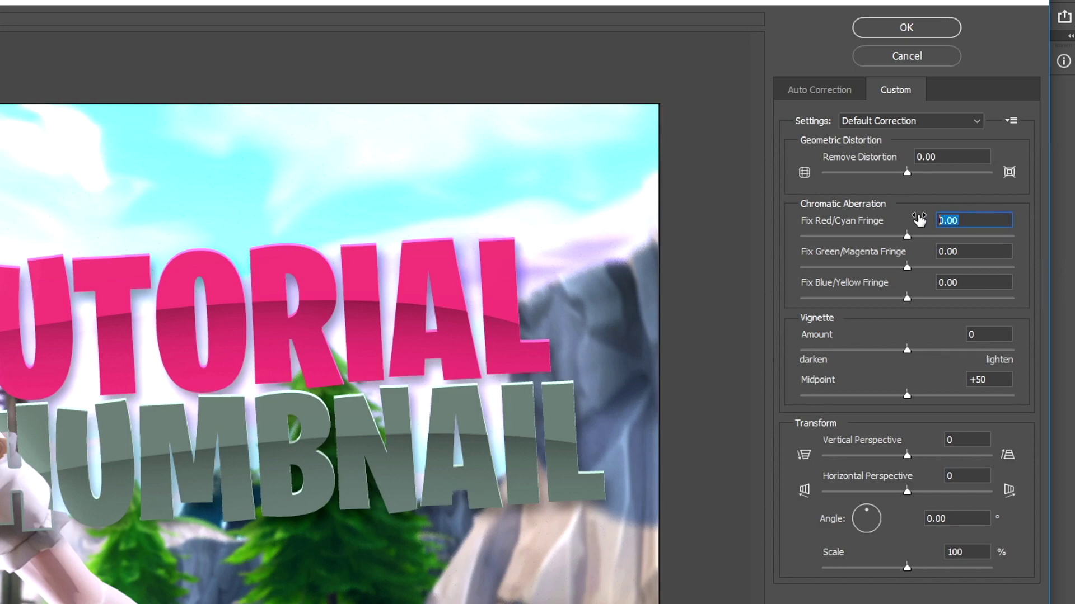
left_click_drag(907, 235, 824, 235)
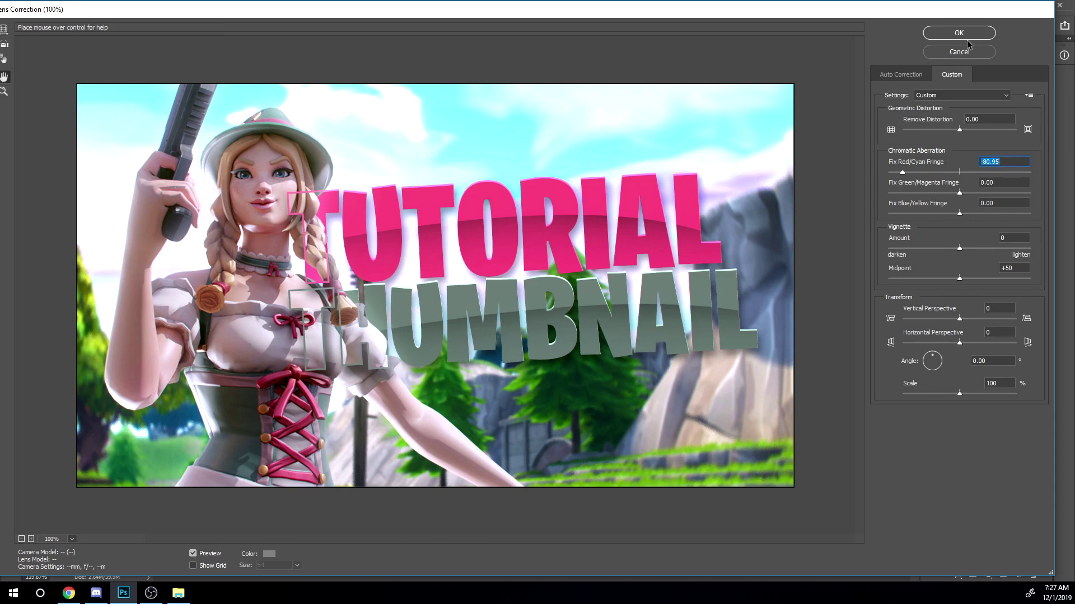
left_click(966, 37)
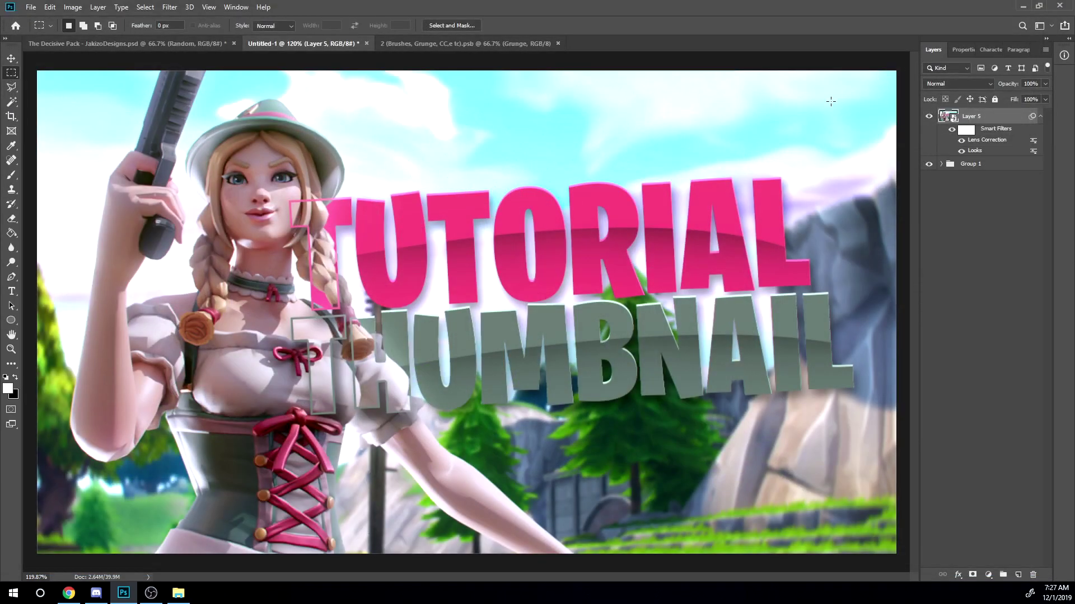
Inspect the colour fringing on the text edges and apply the Add Noise filter to Layer 5.
scroll(822, 365, "up", 12)
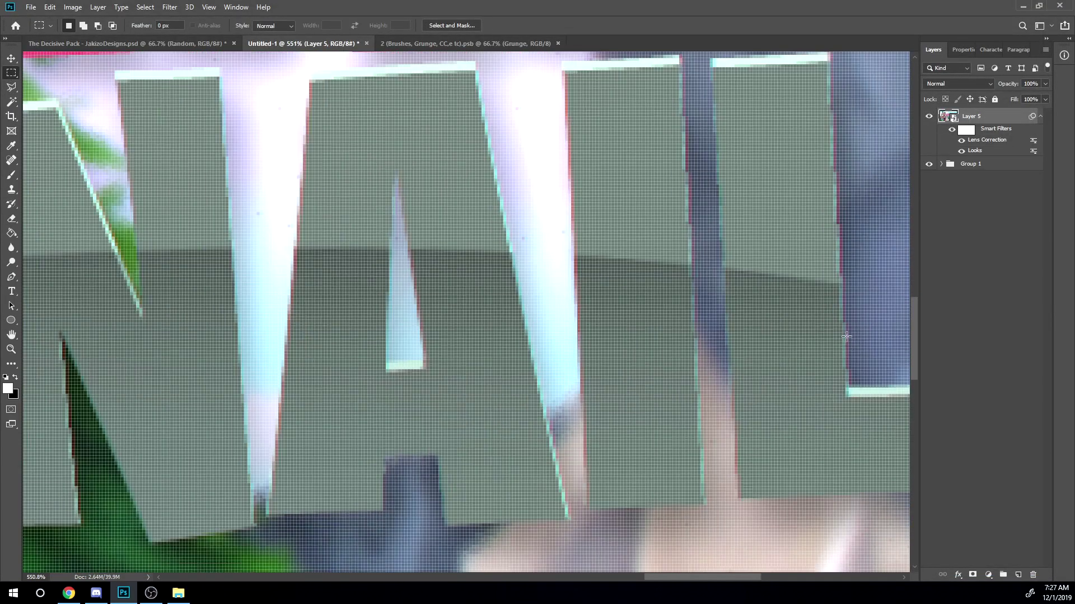
scroll(750, 388, "down", 10)
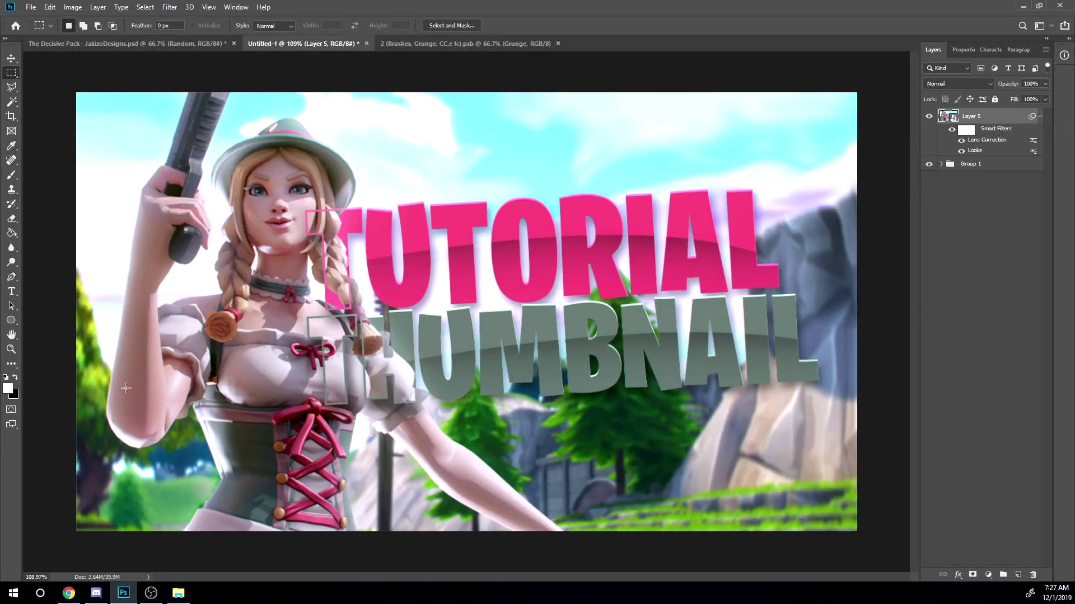
scroll(216, 453, "up", 5)
scroll(193, 458, "down", 4)
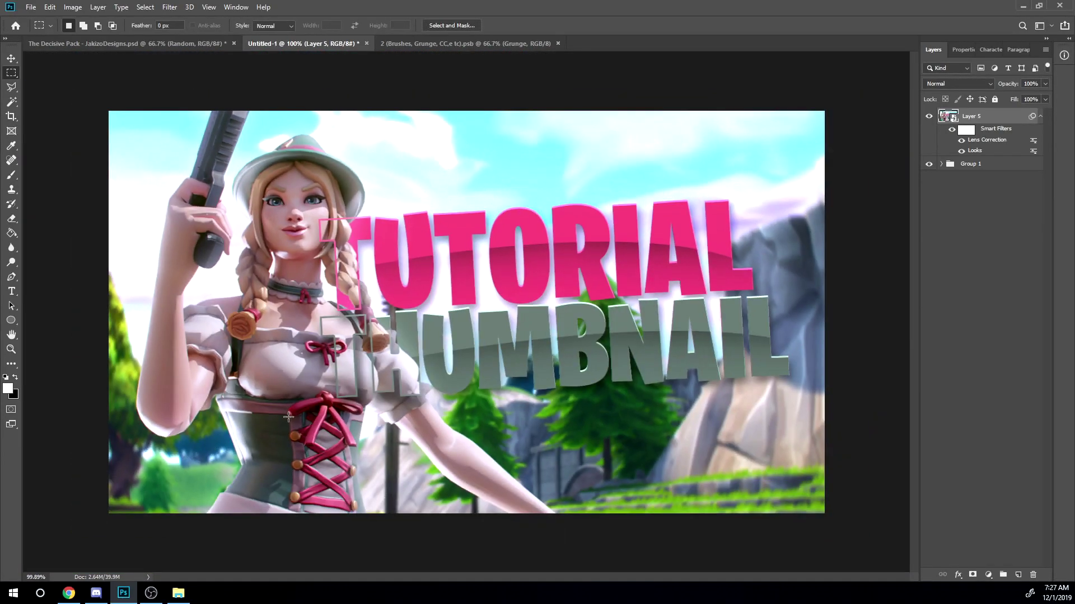
scroll(190, 459, "up", 1)
scroll(190, 459, "down", 1)
left_click(170, 7)
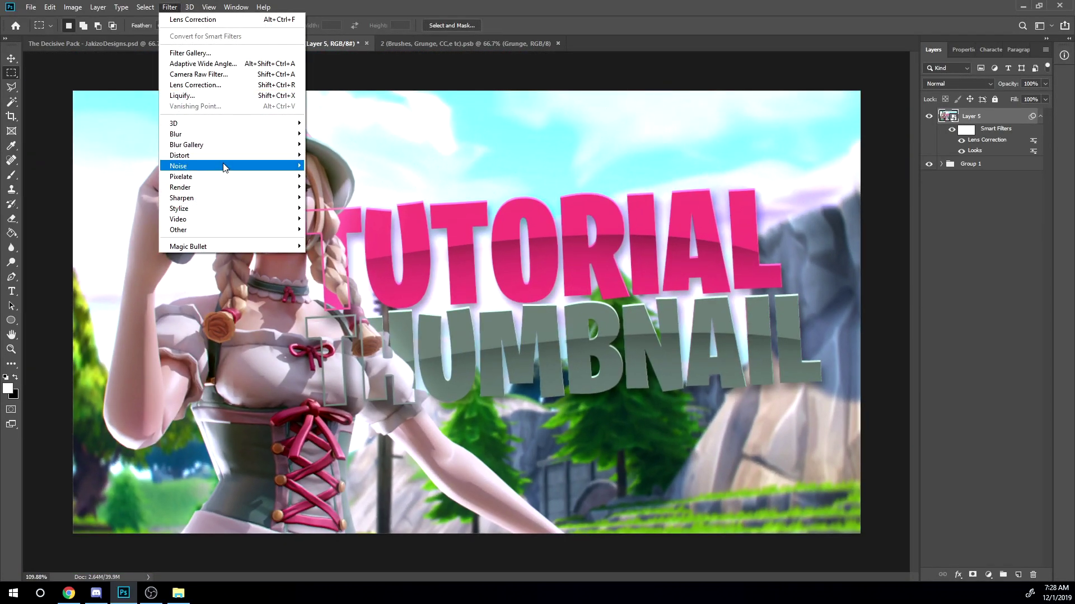
mouse_move(230, 163)
left_click(322, 162)
key("Return")
key("m")
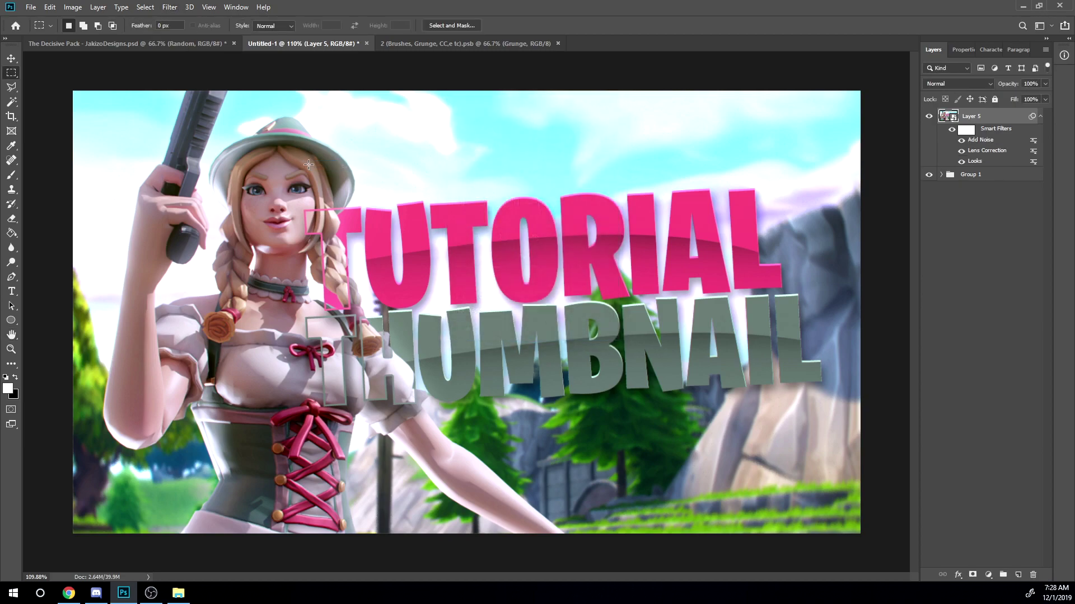
Apply Smart Sharpen to Layer 5 with 200% amount, 1.0 px radius, 10% noise reduction and Lens Blur removal.
scroll(637, 263, "up", 2)
scroll(639, 351, "down", 2)
scroll(639, 350, "up", 1)
left_click(169, 6)
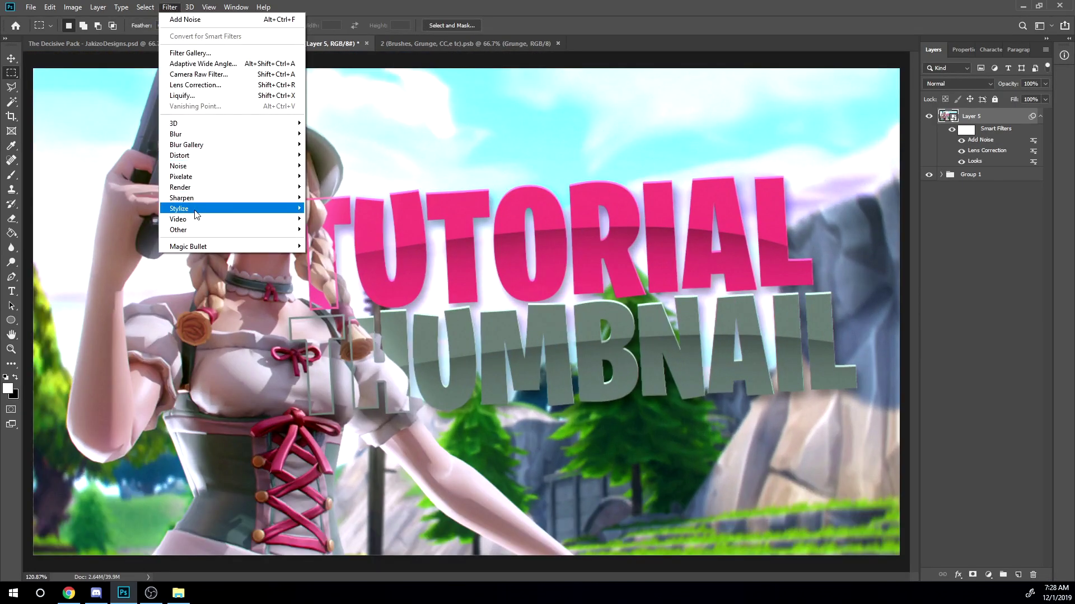
mouse_move(235, 197)
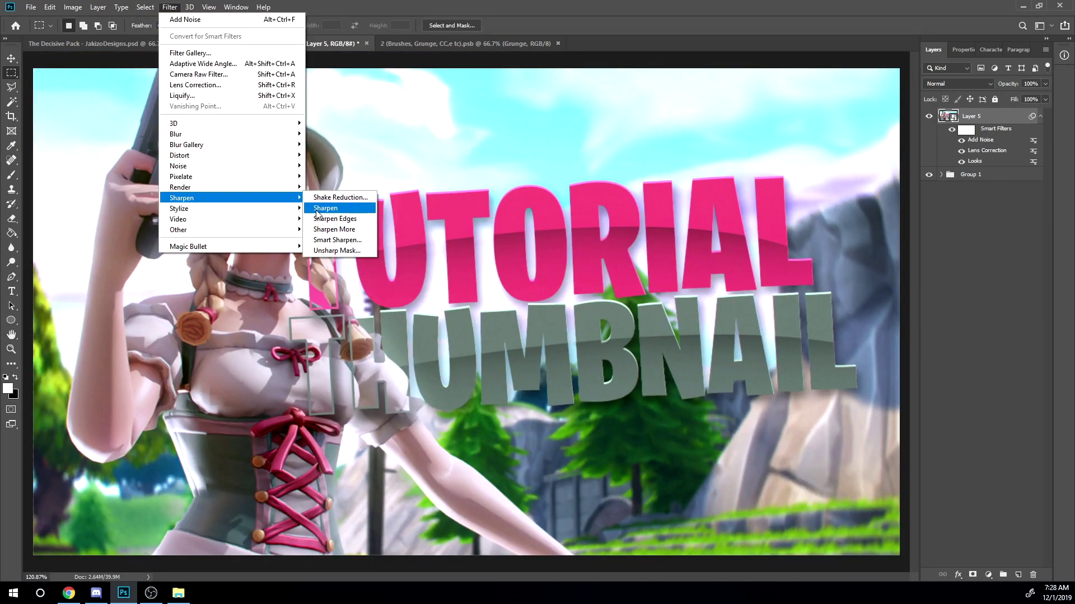
left_click(358, 241)
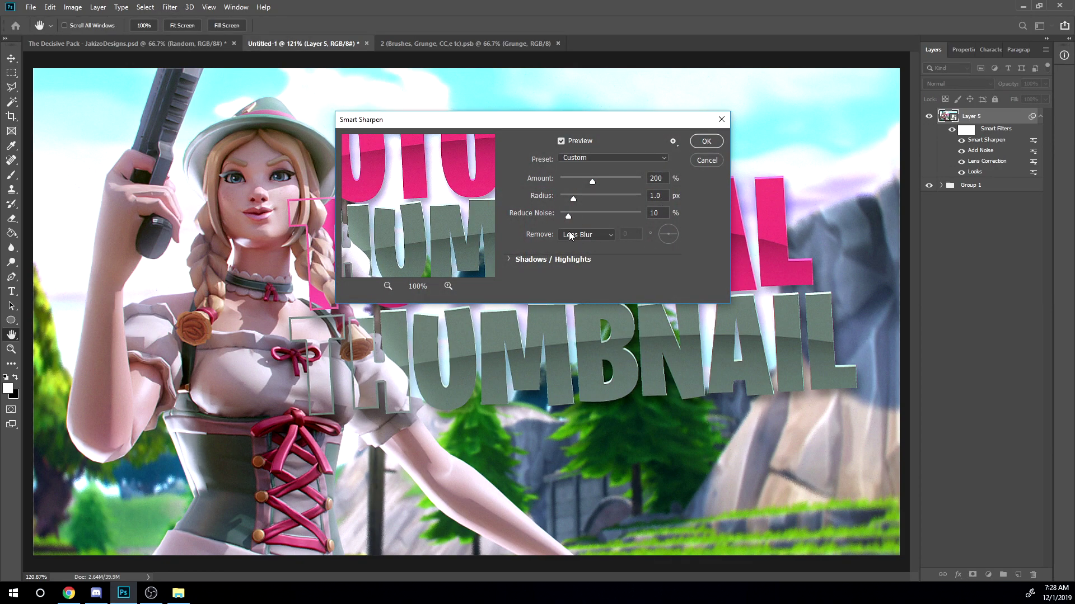
left_click(705, 141)
key("m")
scroll(508, 114, "down", 1)
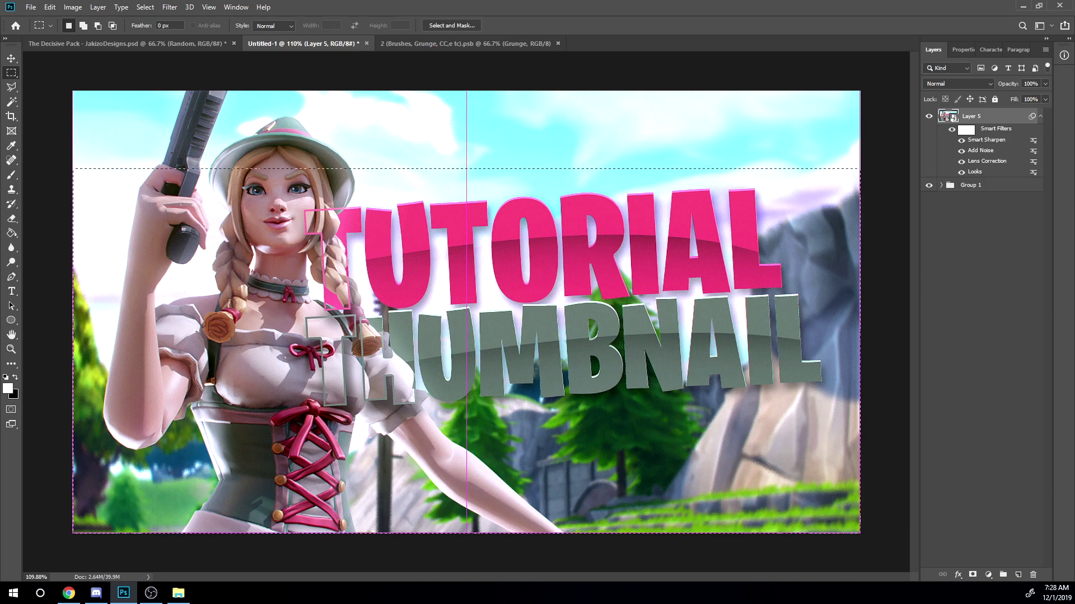
Expand Group 1 to review the layers that make up the thumbnail.
left_click(943, 184)
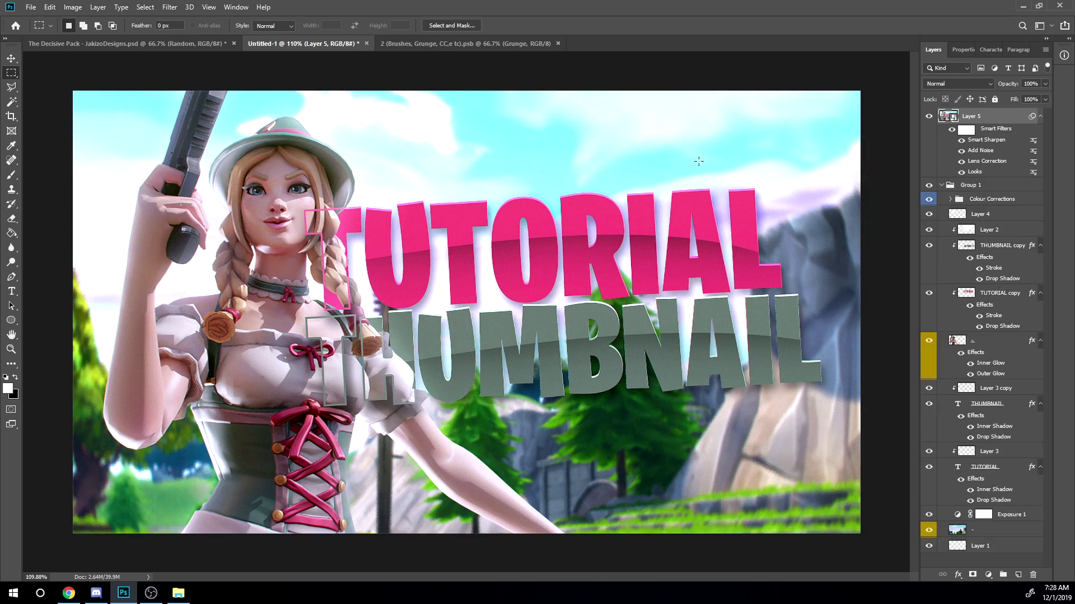